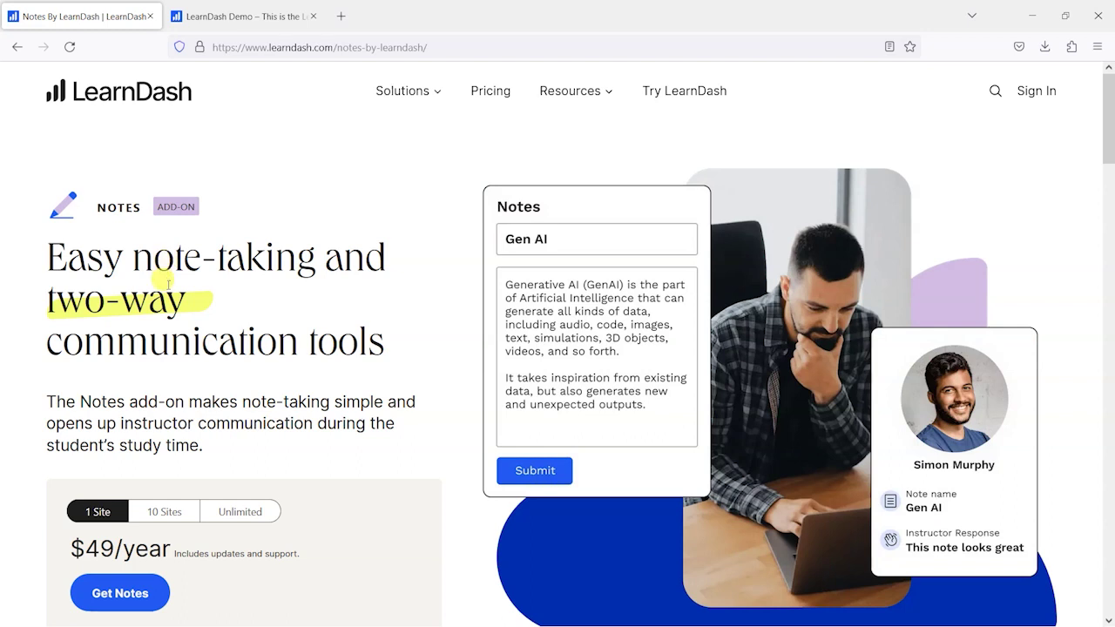
# - On the LearnDash demo page, start the Course Creator demo registration
pyautogui.moveTo(391, 98)
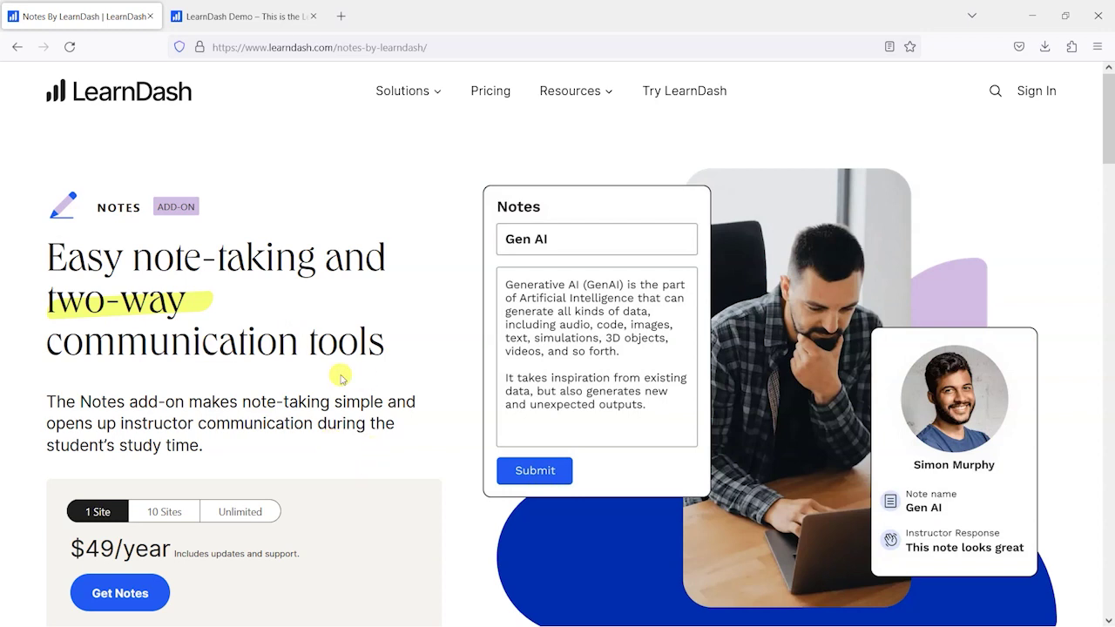
pyautogui.click(236, 16)
pyautogui.scroll(-3, 469, 400)
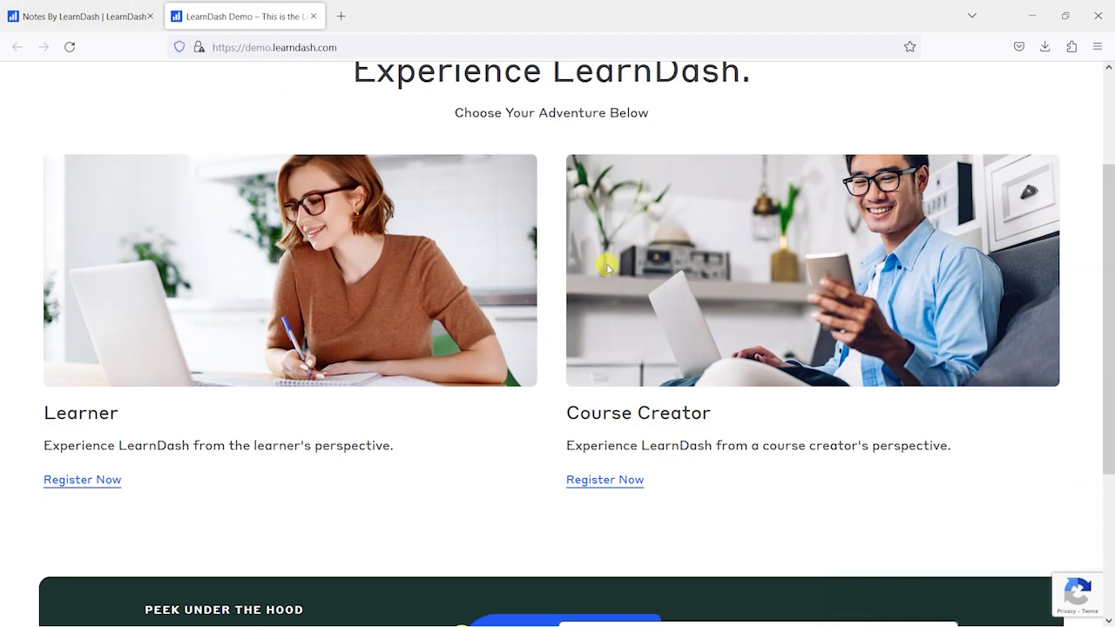
pyautogui.scroll(1, 468, 333)
pyautogui.scroll(3, 468, 333)
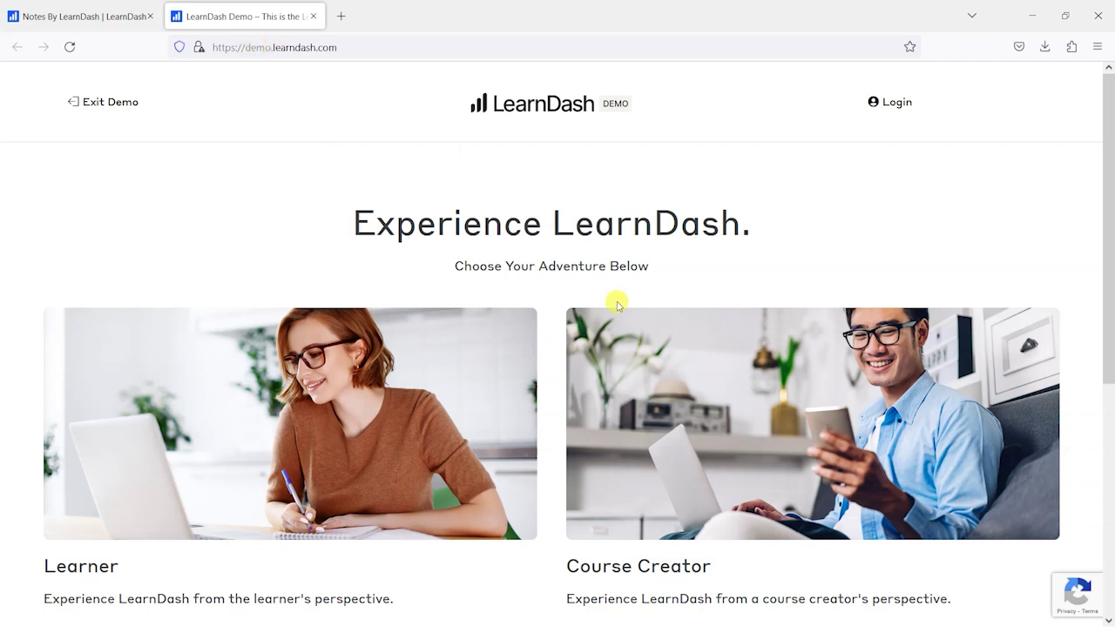
pyautogui.scroll(-3, 627, 412)
pyautogui.click(601, 479)
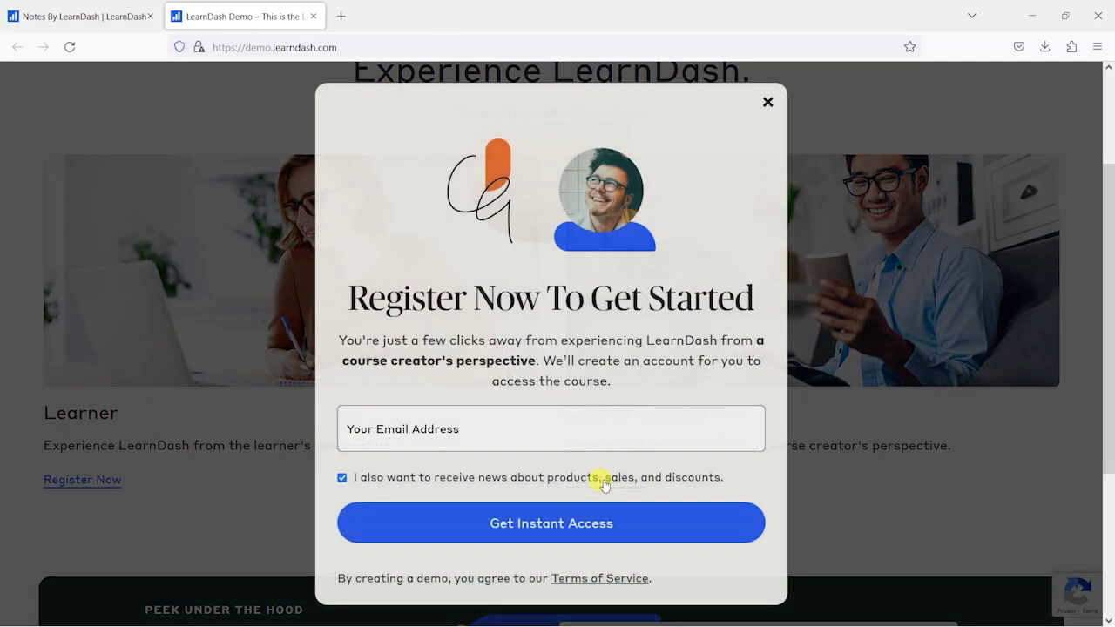
# - Decline product news, enter an email address for instant sandbox access, and dismiss the welcome notice
pyautogui.click(341, 477)
pyautogui.click(409, 424)
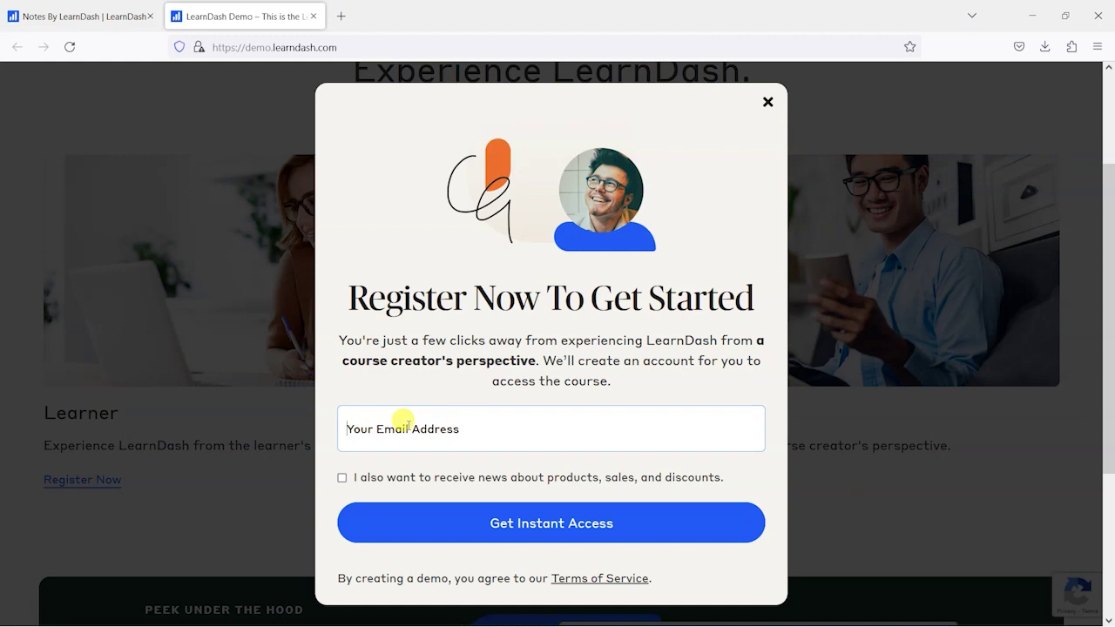
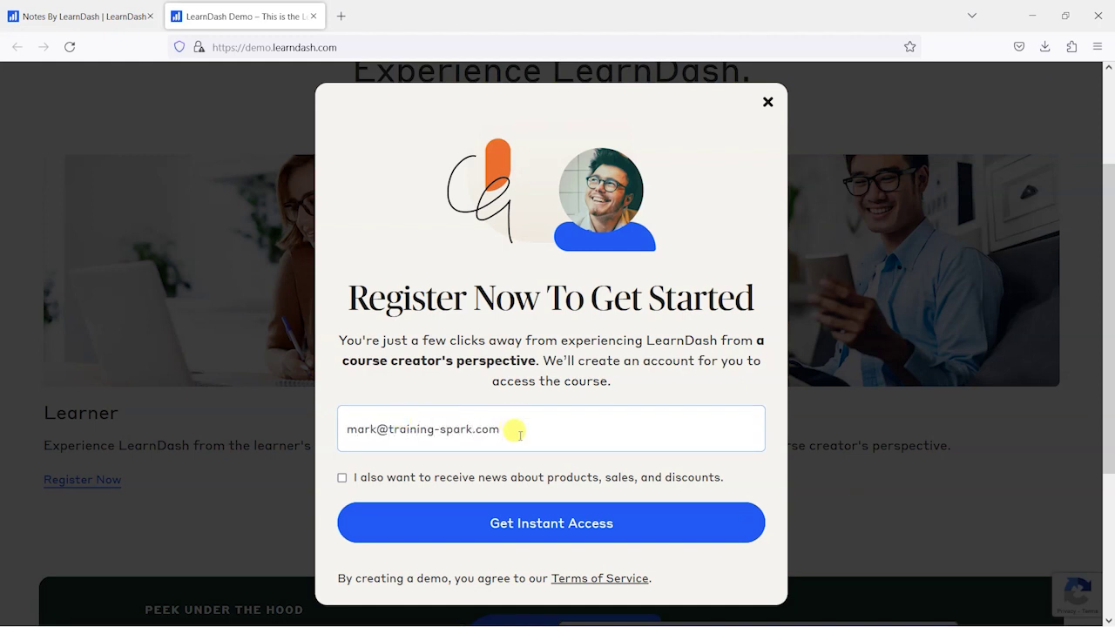
pyautogui.click(567, 519)
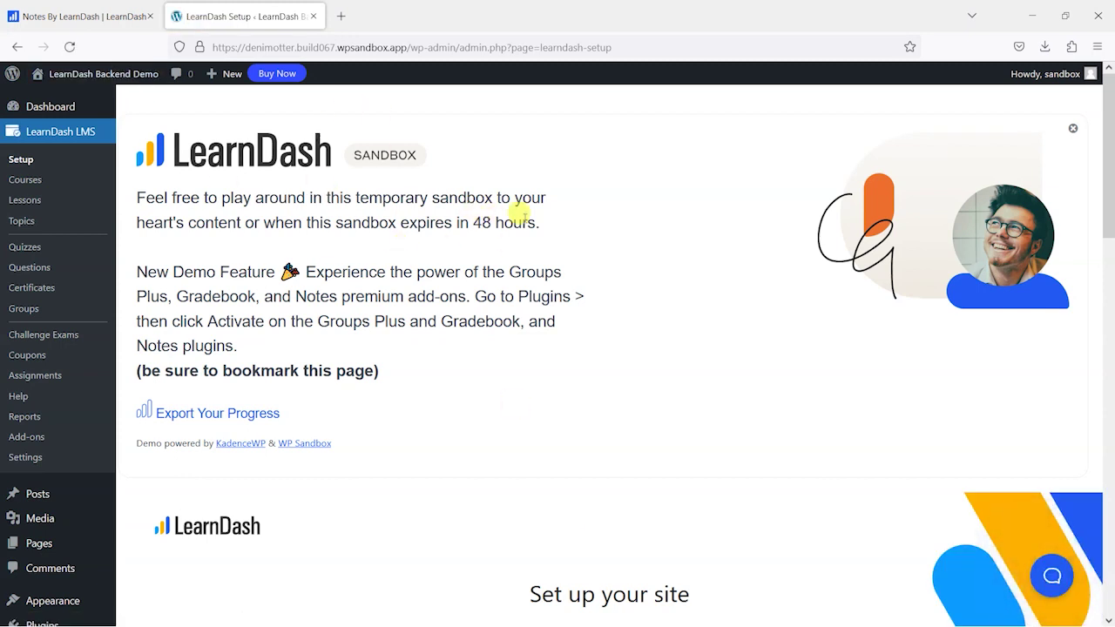
pyautogui.click(1074, 130)
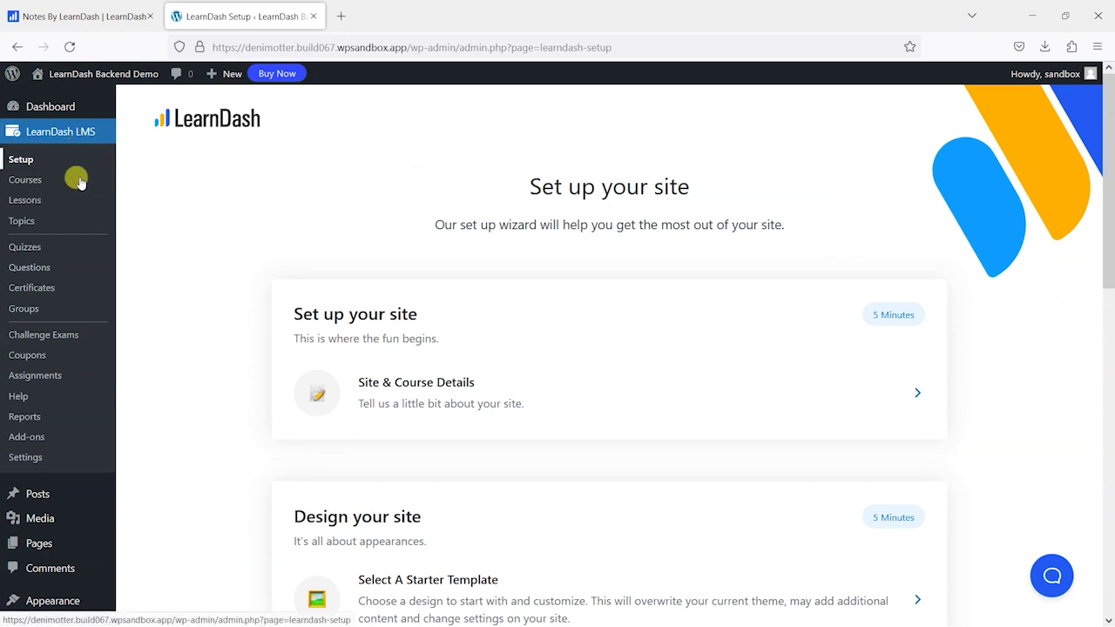
# - Activate the Notes by LearnDash plugin from Installed Plugins
pyautogui.scroll(-3, 207, 435)
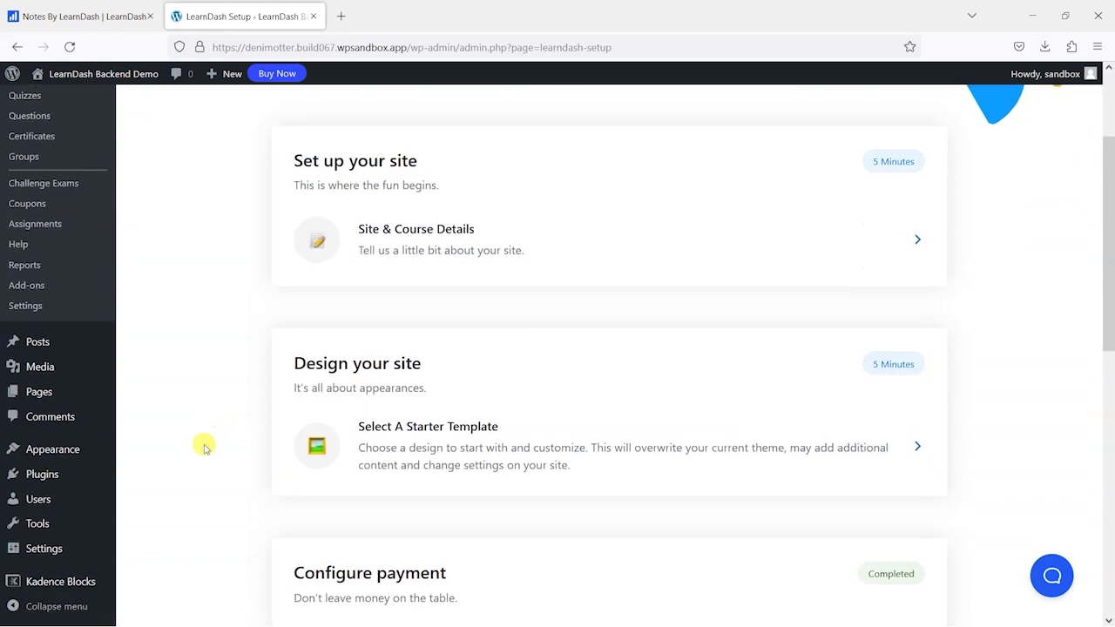
pyautogui.click(42, 475)
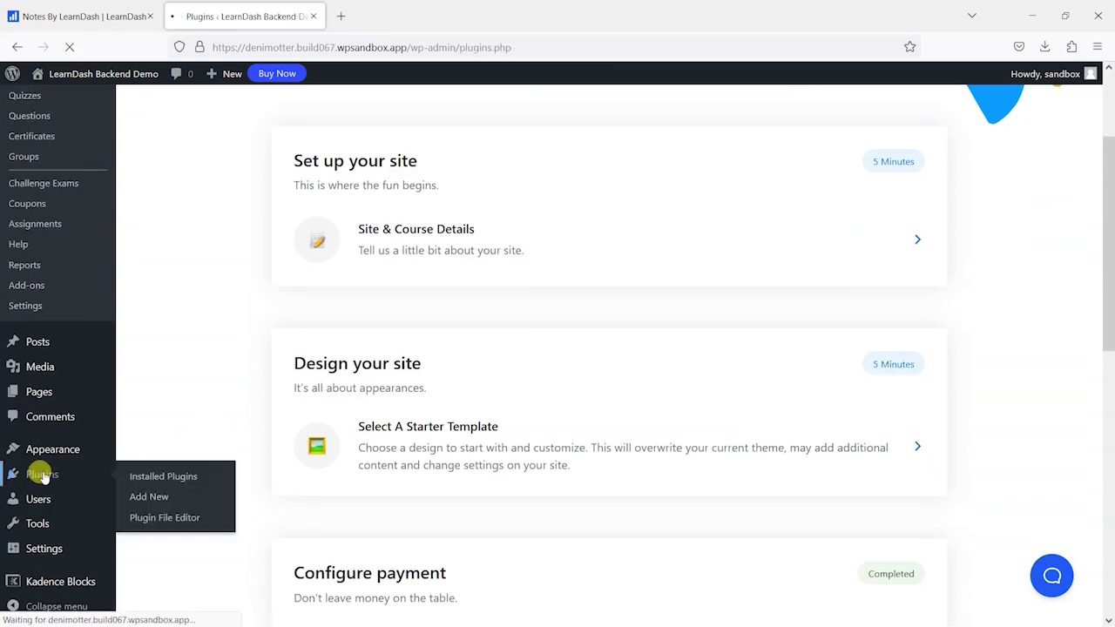
pyautogui.scroll(-10, 319, 413)
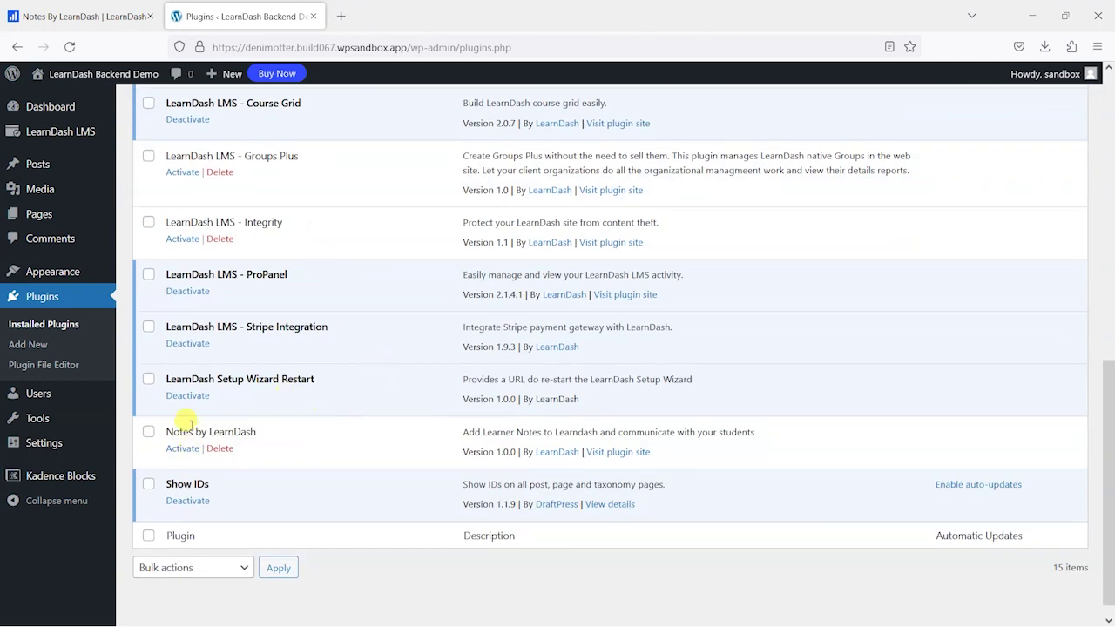
pyautogui.moveTo(165, 431); pyautogui.dragTo(265, 438)
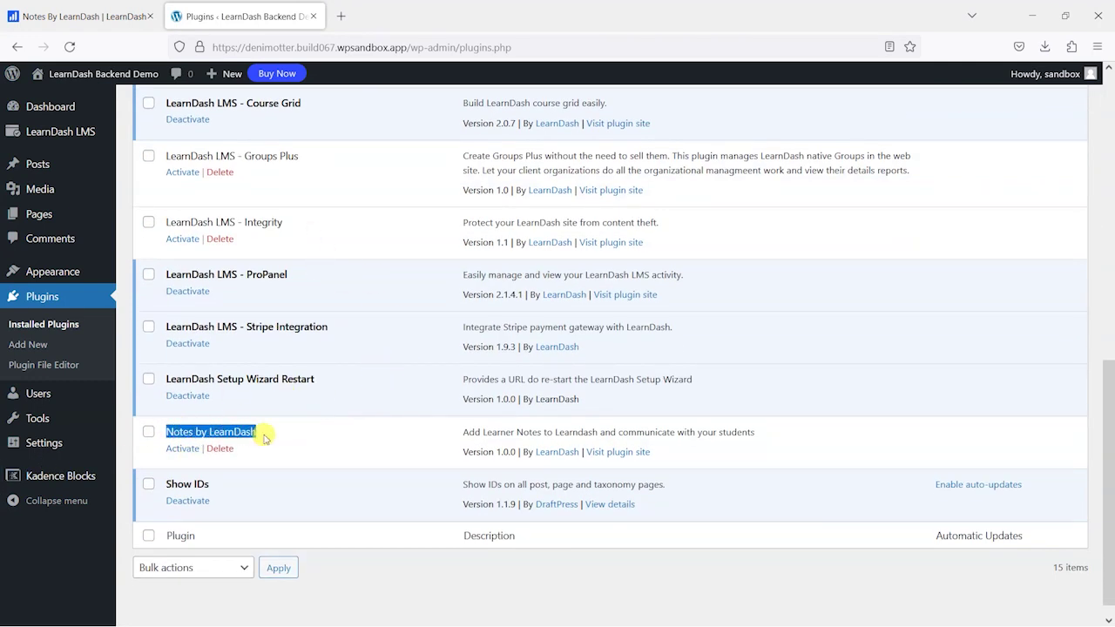
pyautogui.click(219, 432)
pyautogui.click(178, 452)
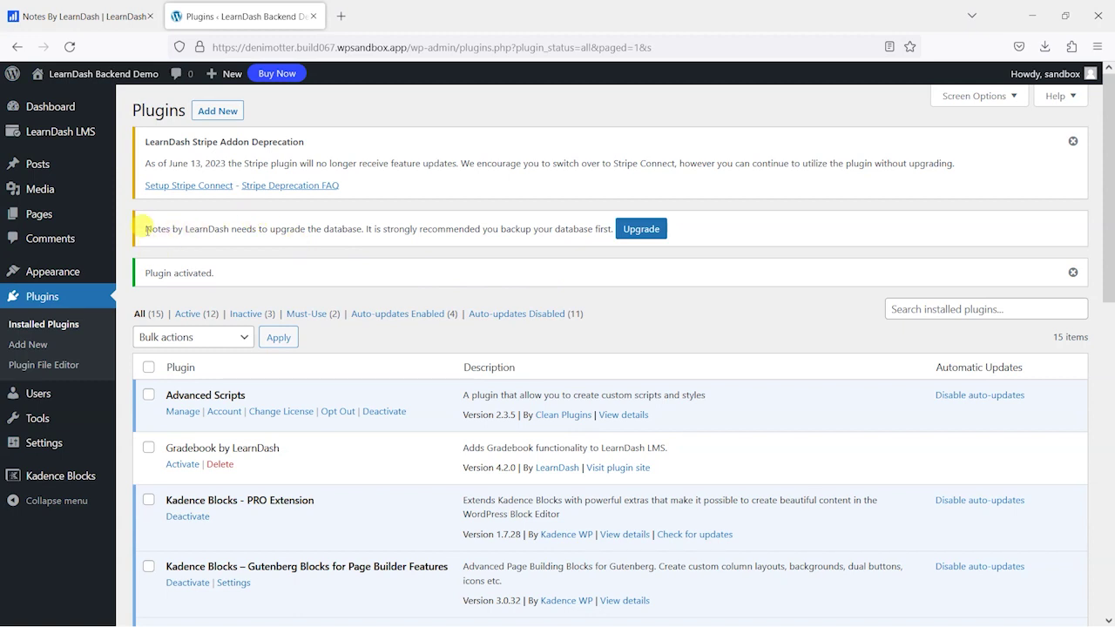
# - Run the Notes by LearnDash database upgrade from its notice
pyautogui.moveTo(145, 228); pyautogui.dragTo(230, 228)
pyautogui.click(300, 228)
pyautogui.click(637, 231)
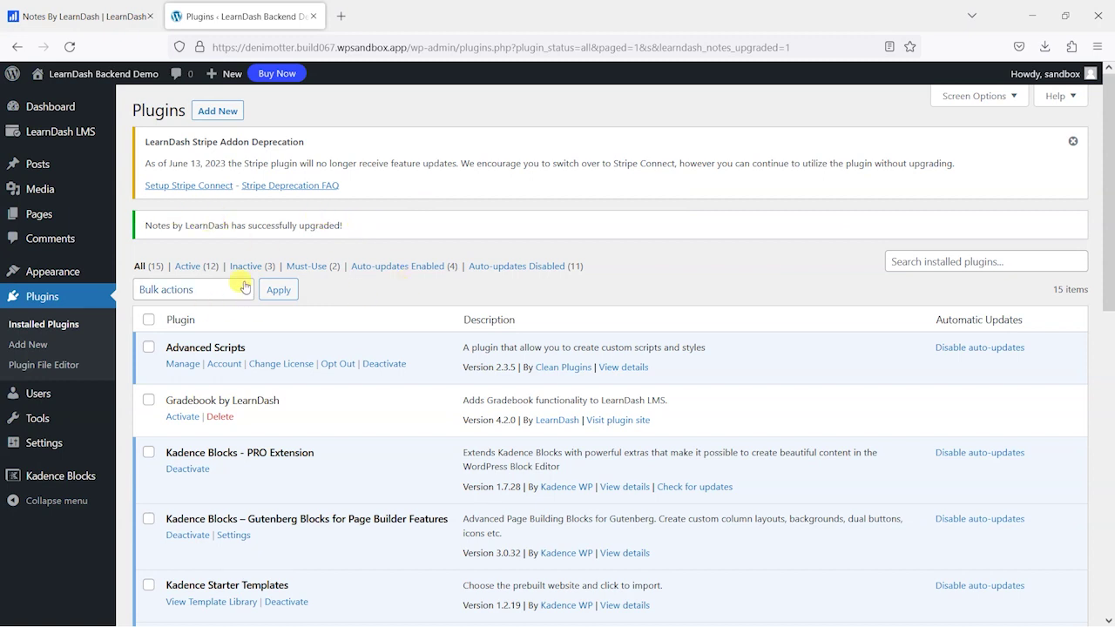
pyautogui.moveTo(74, 131)
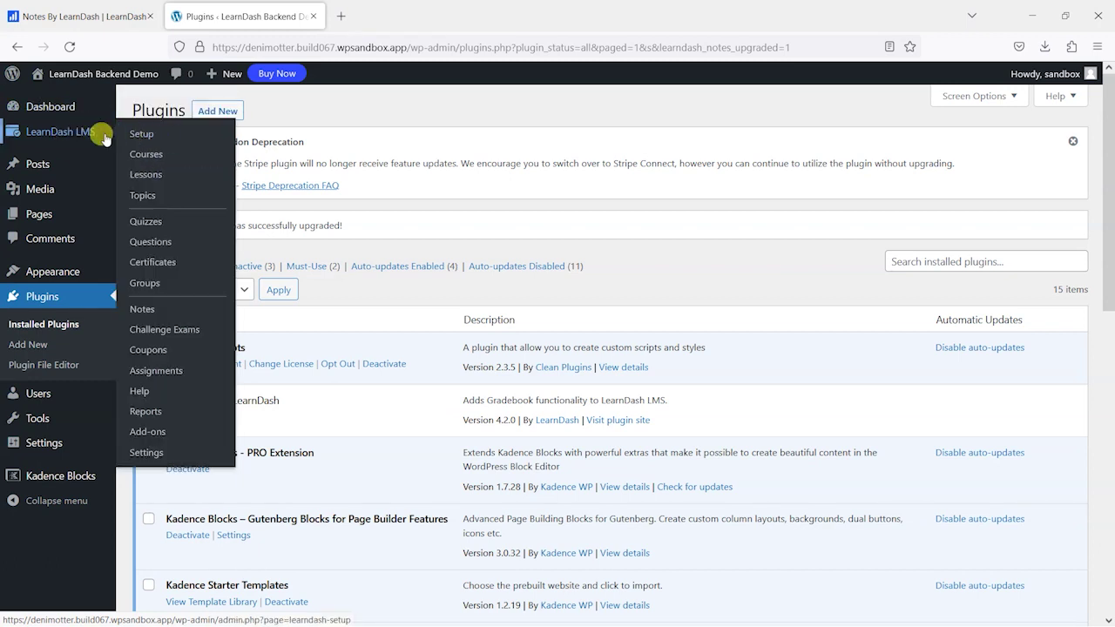
# - View the empty LearnDash Notes list, then its Settings How To shortcode page
pyautogui.click(151, 309)
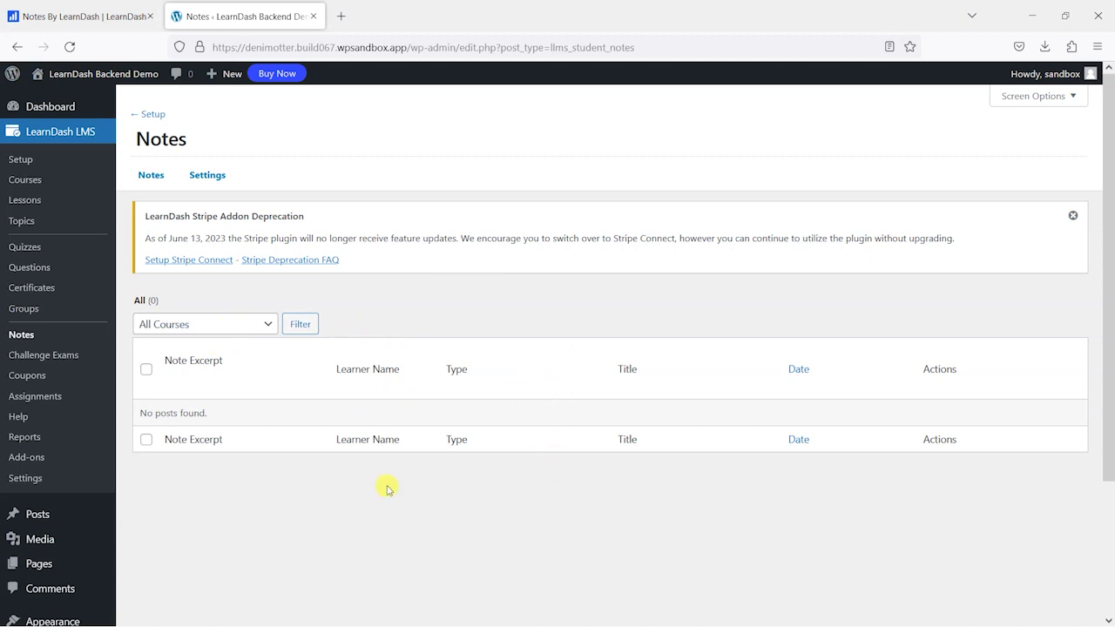
pyautogui.click(210, 176)
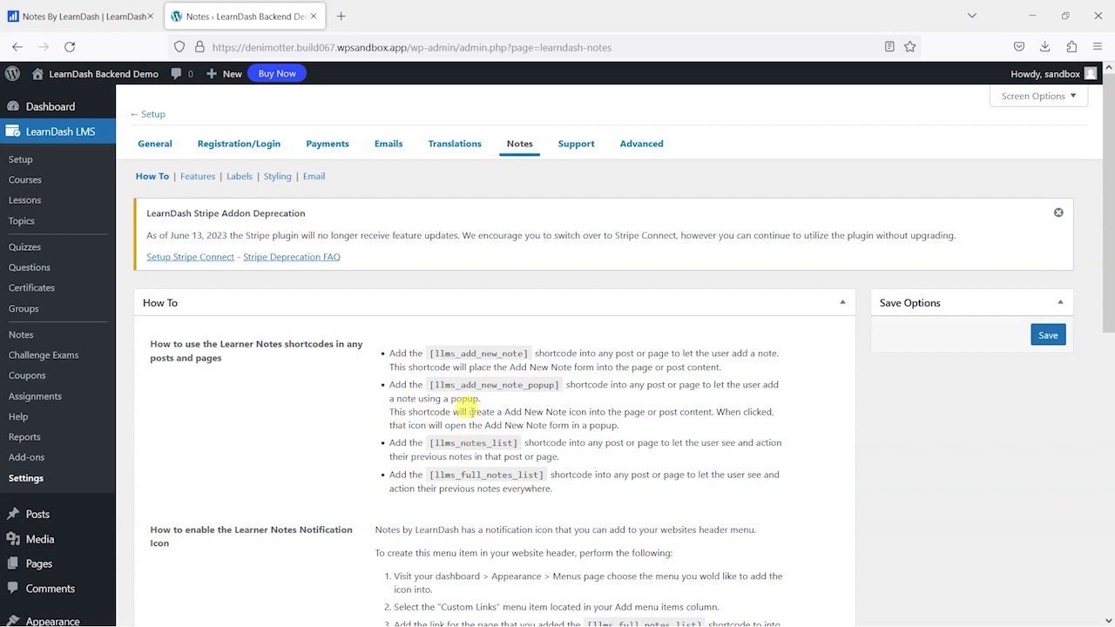
pyautogui.moveTo(83, 73)
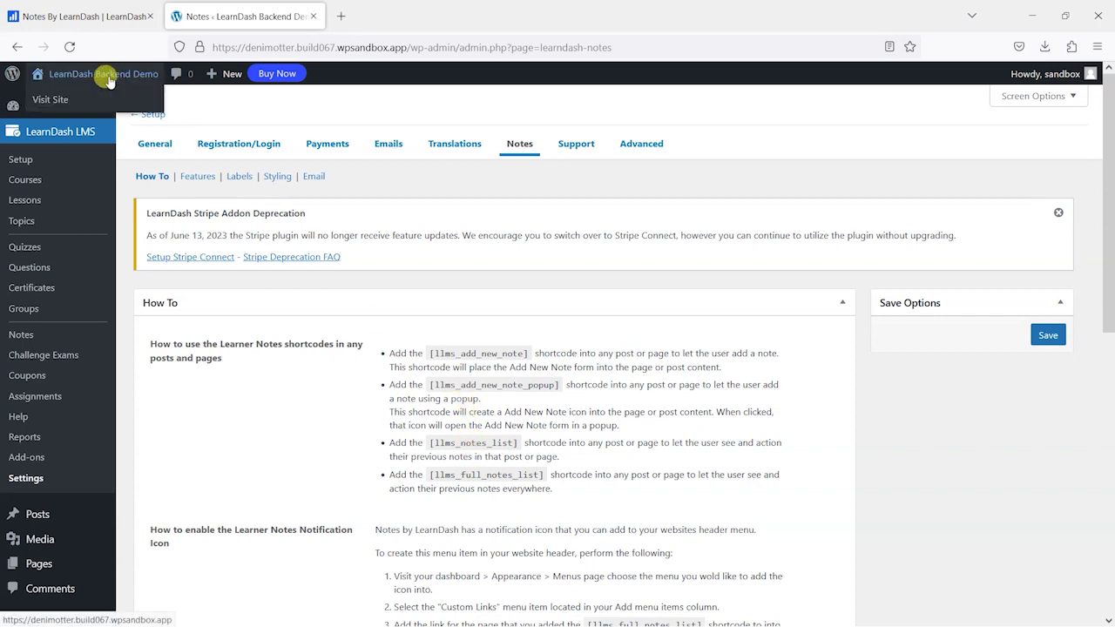
pyautogui.middleClick(102, 96)
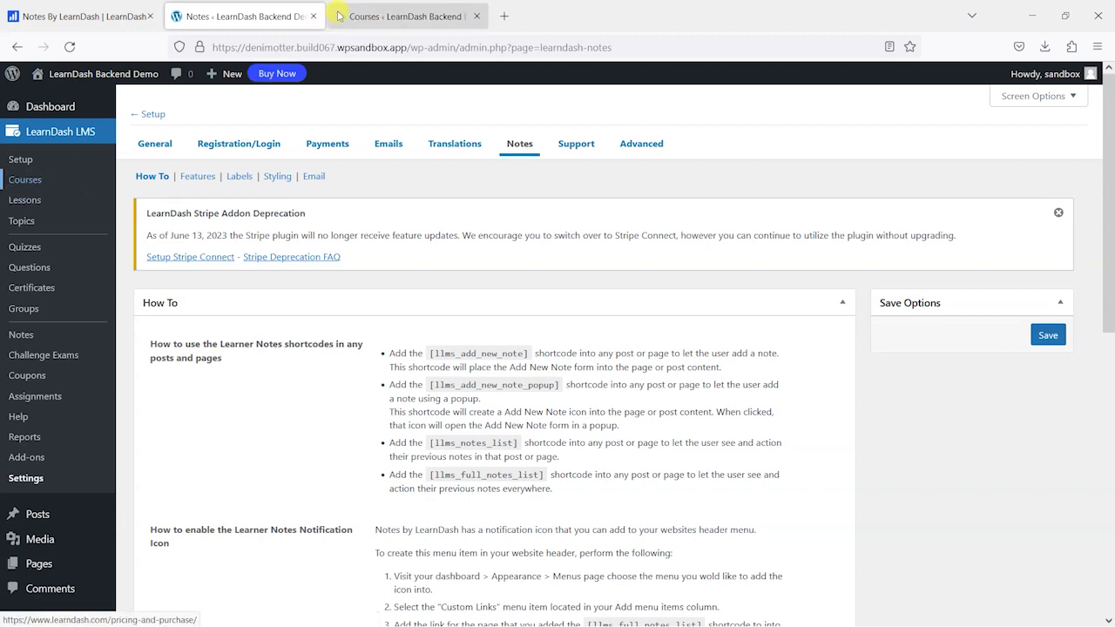
# - Open Essentials of Healthy Smoothies' Course Introduction lesson in the block editor and dismiss the welcome message
pyautogui.click(392, 17)
pyautogui.scroll(-2, 403, 366)
pyautogui.moveTo(249, 406)
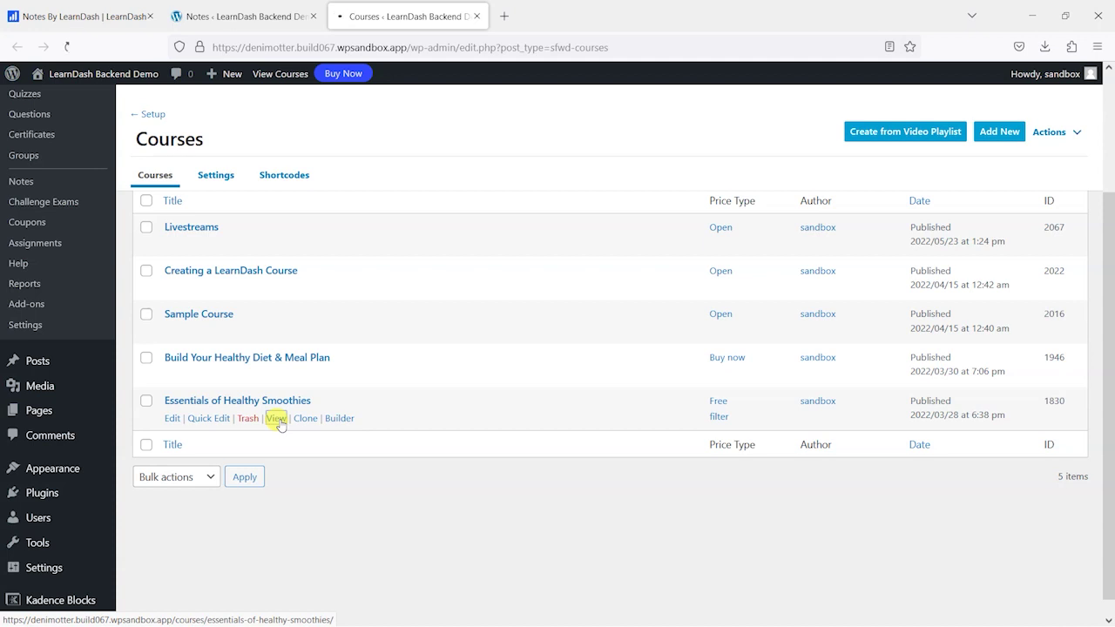
pyautogui.click(276, 419)
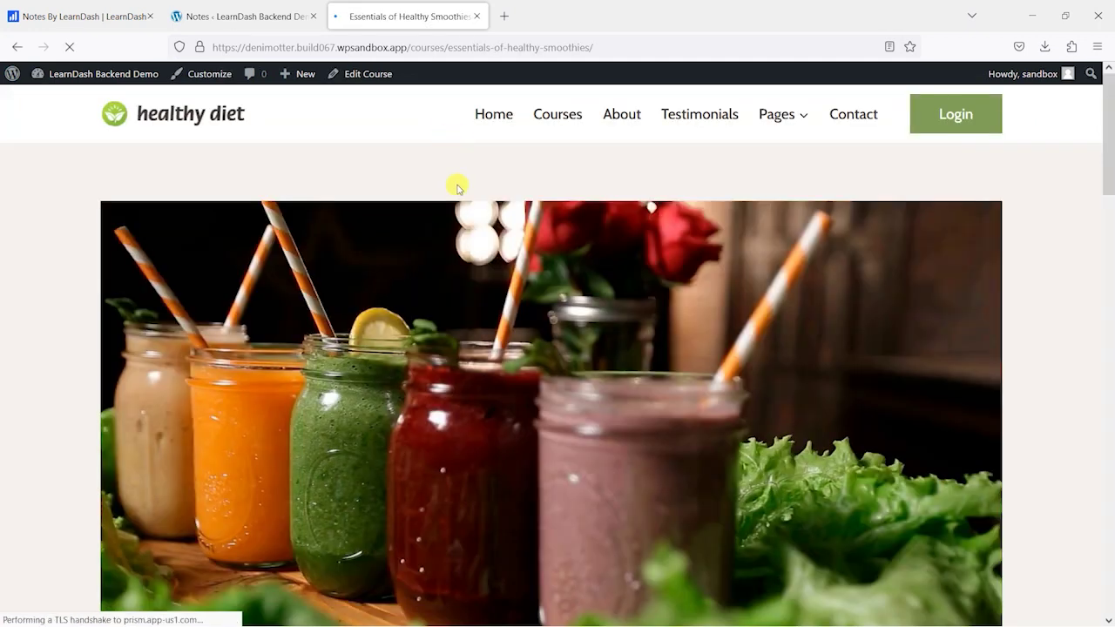
pyautogui.scroll(-10, 649, 231)
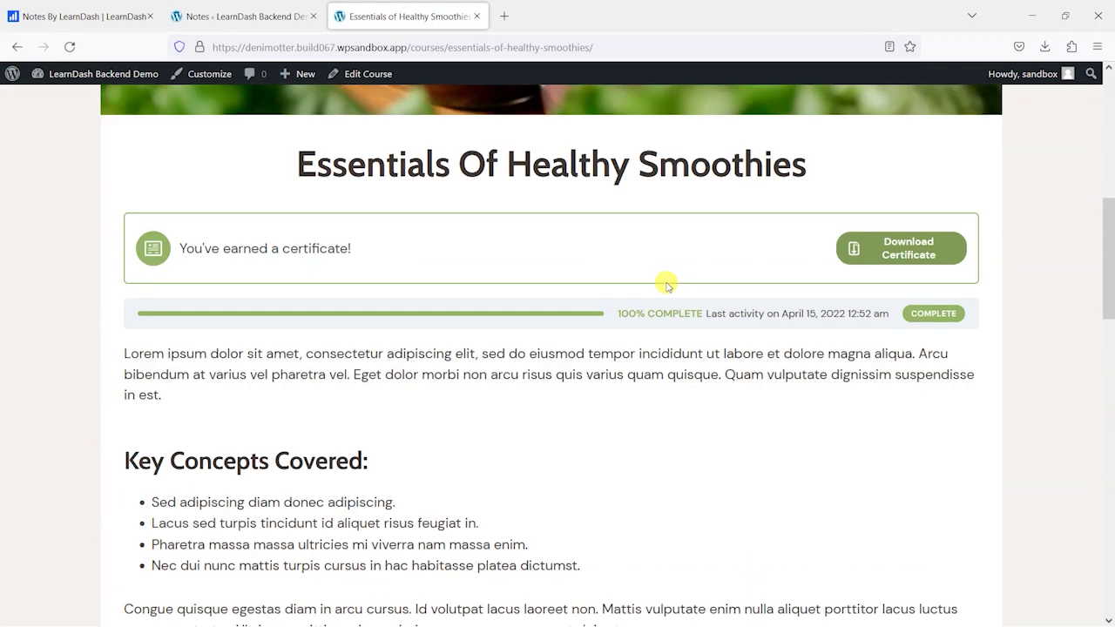
pyautogui.scroll(-5, 667, 307)
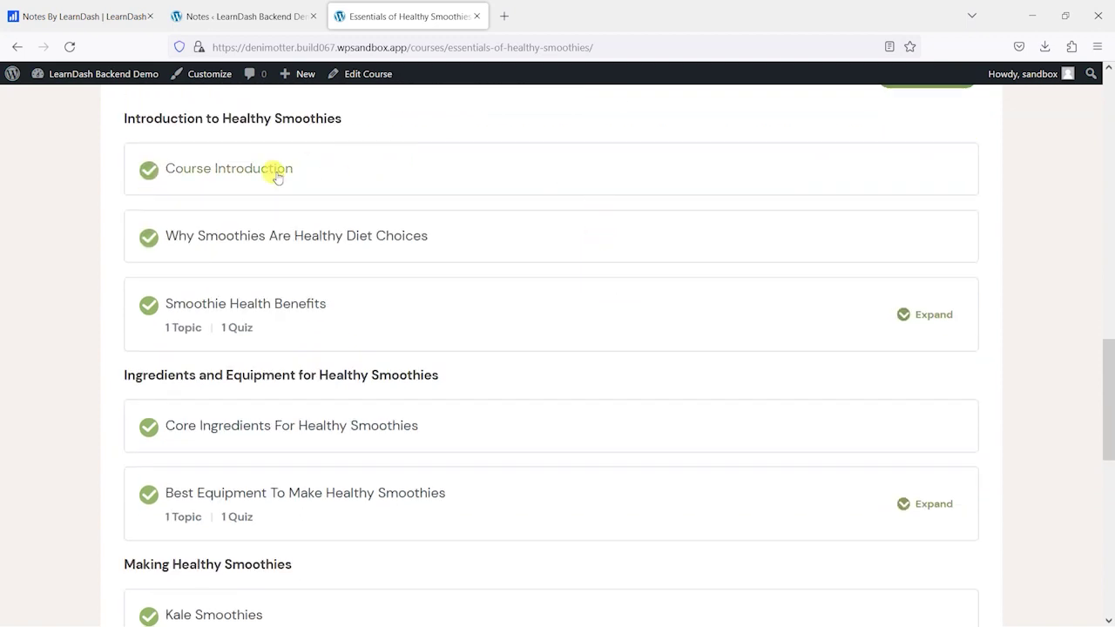
pyautogui.click(249, 175)
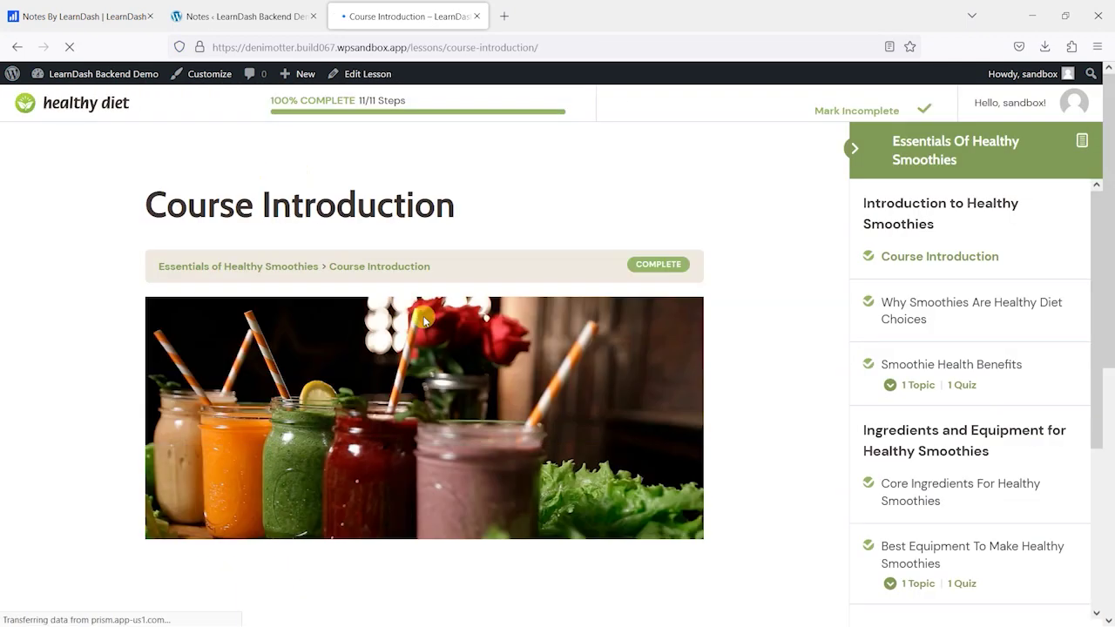
pyautogui.scroll(-6, 530, 389)
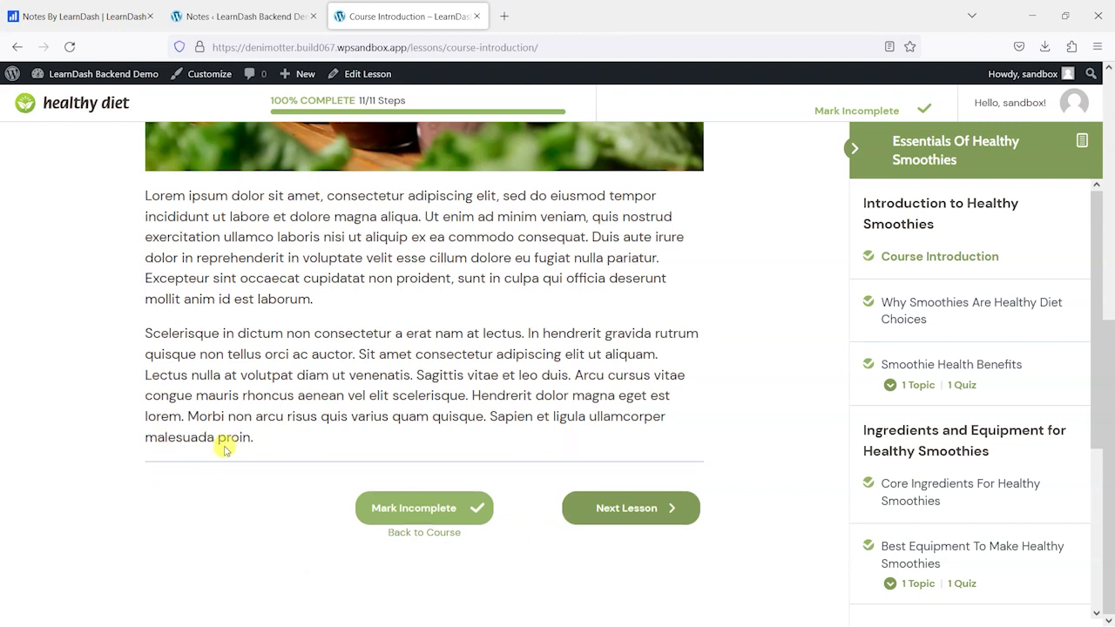
pyautogui.scroll(1, 477, 296)
pyautogui.scroll(3, 477, 296)
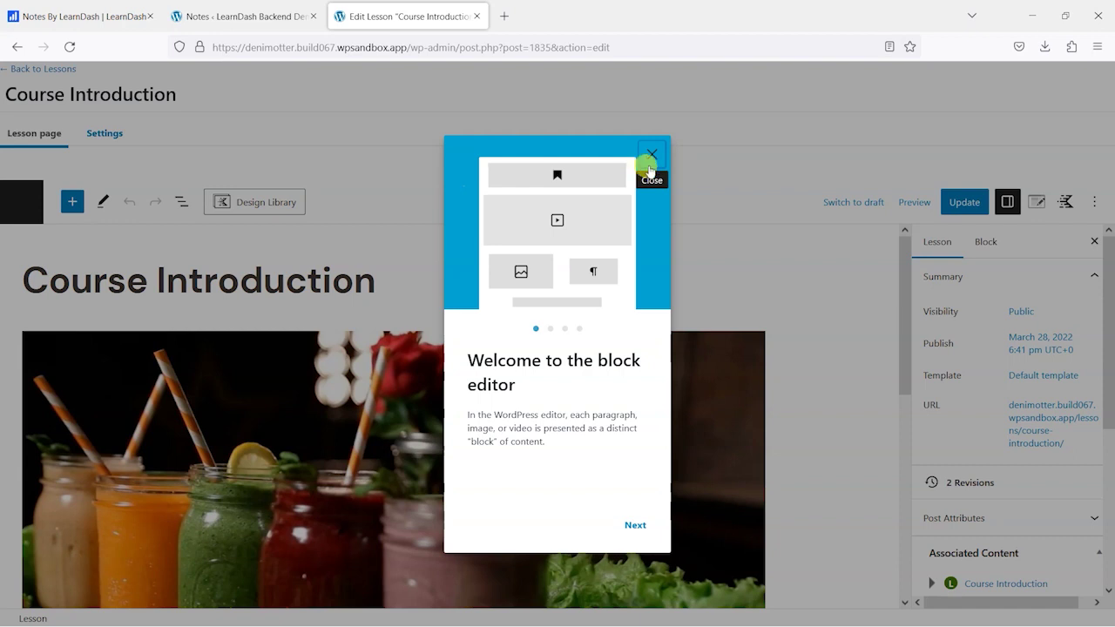
pyautogui.click(654, 159)
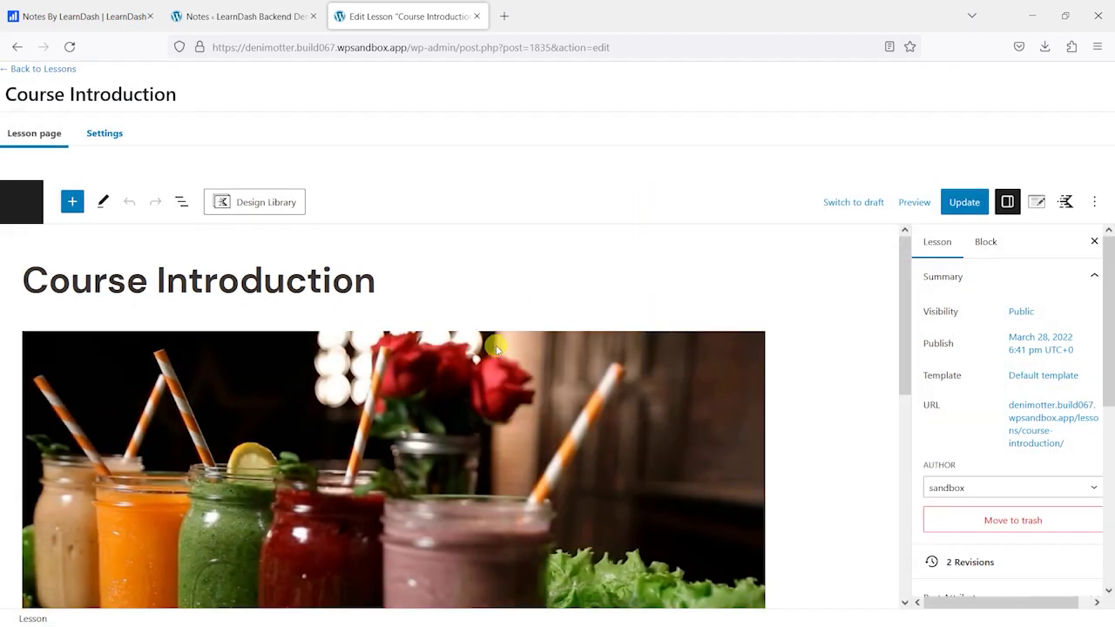
# - Copy the [llms_add_new_note] shortcode from the Notes How To page
pyautogui.scroll(-5, 460, 433)
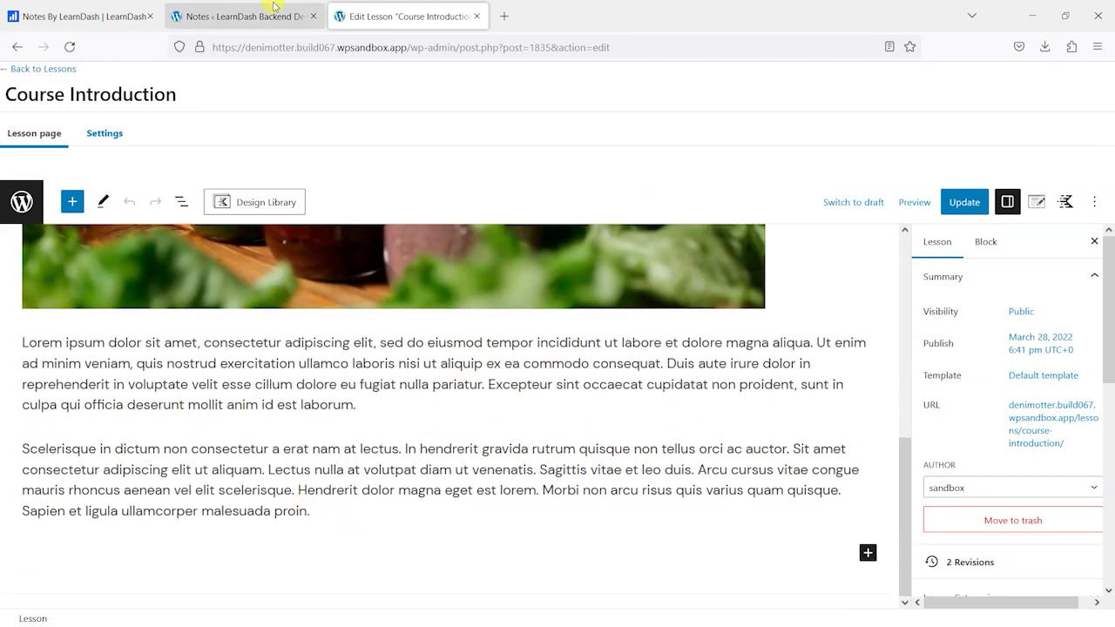
pyautogui.click(262, 15)
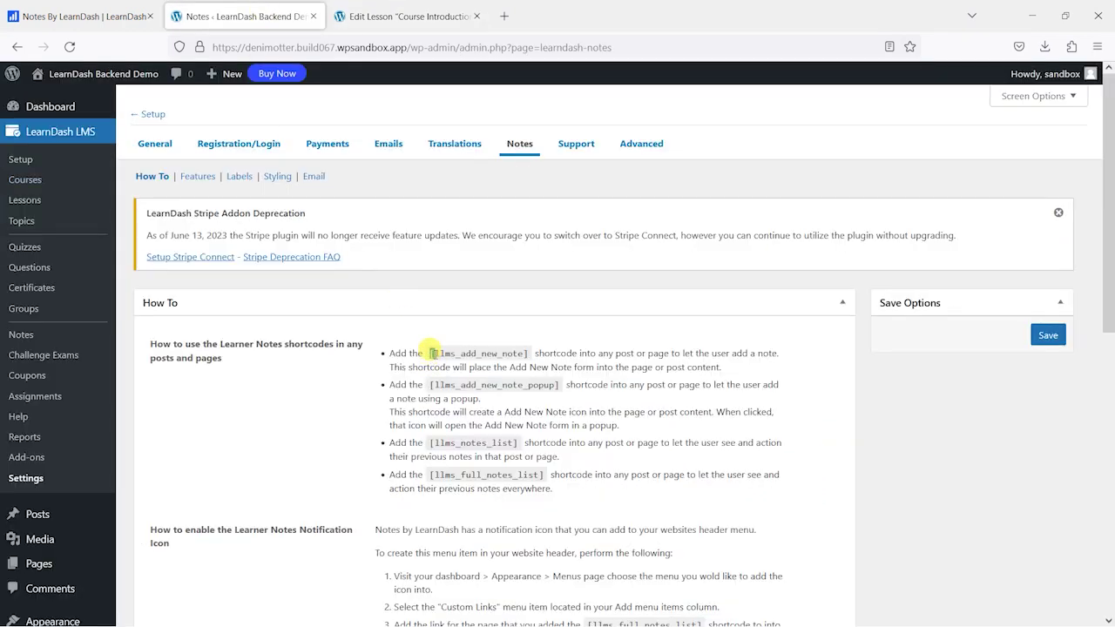
pyautogui.moveTo(430, 350); pyautogui.dragTo(495, 347)
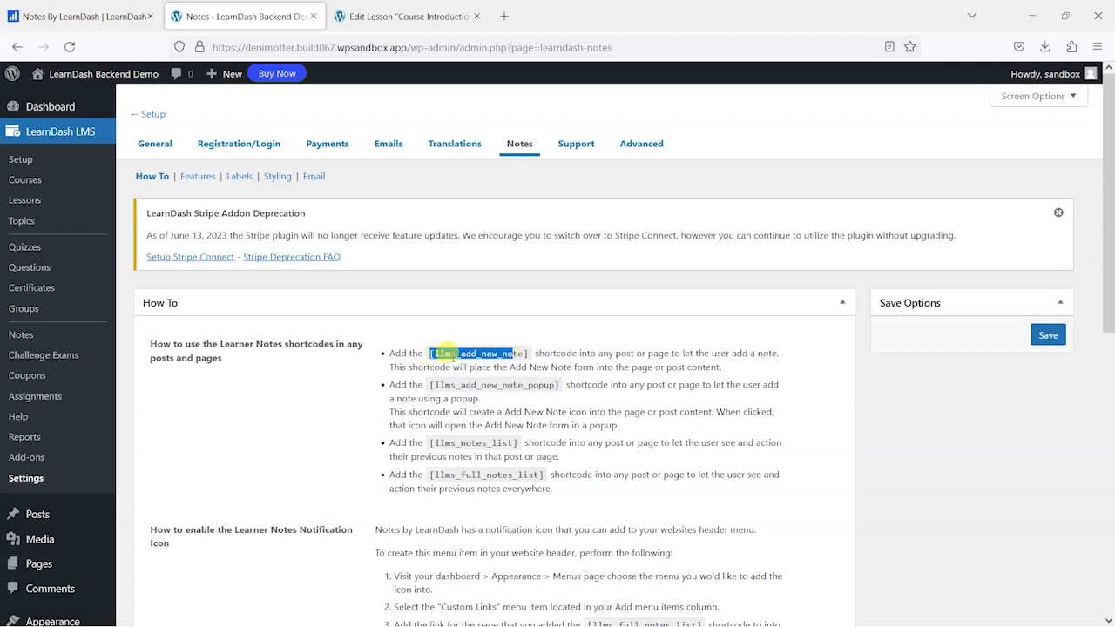
pyautogui.click(436, 350)
pyautogui.moveTo(430, 351); pyautogui.dragTo(500, 352)
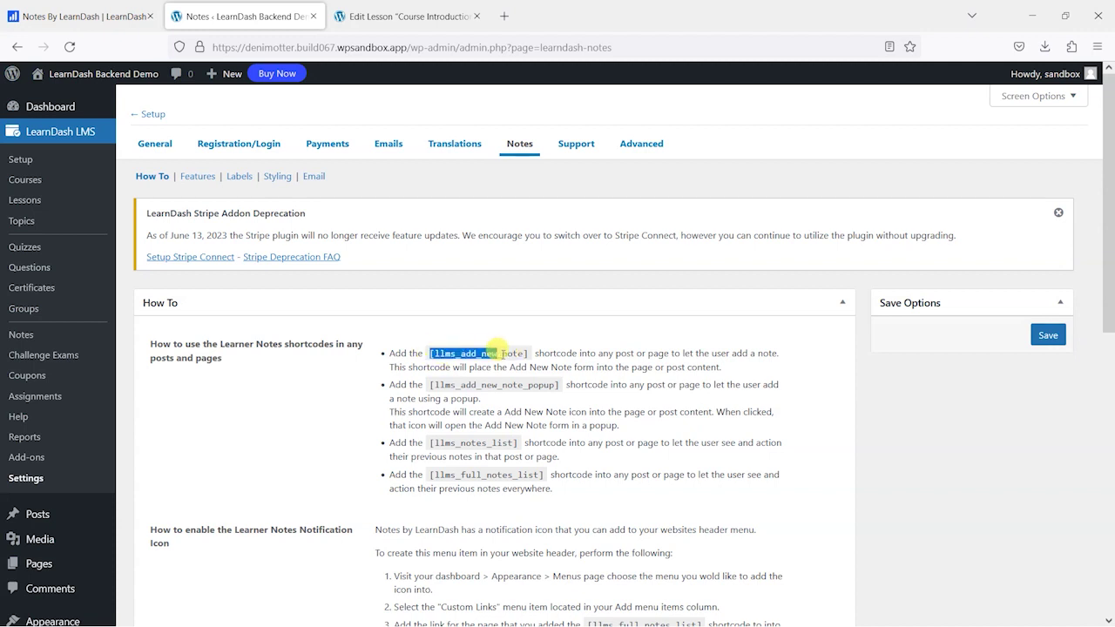
# - Paste [llms_add_new_note] as a new paragraph after the lesson text, update, and view the lesson
pyautogui.click(391, 19)
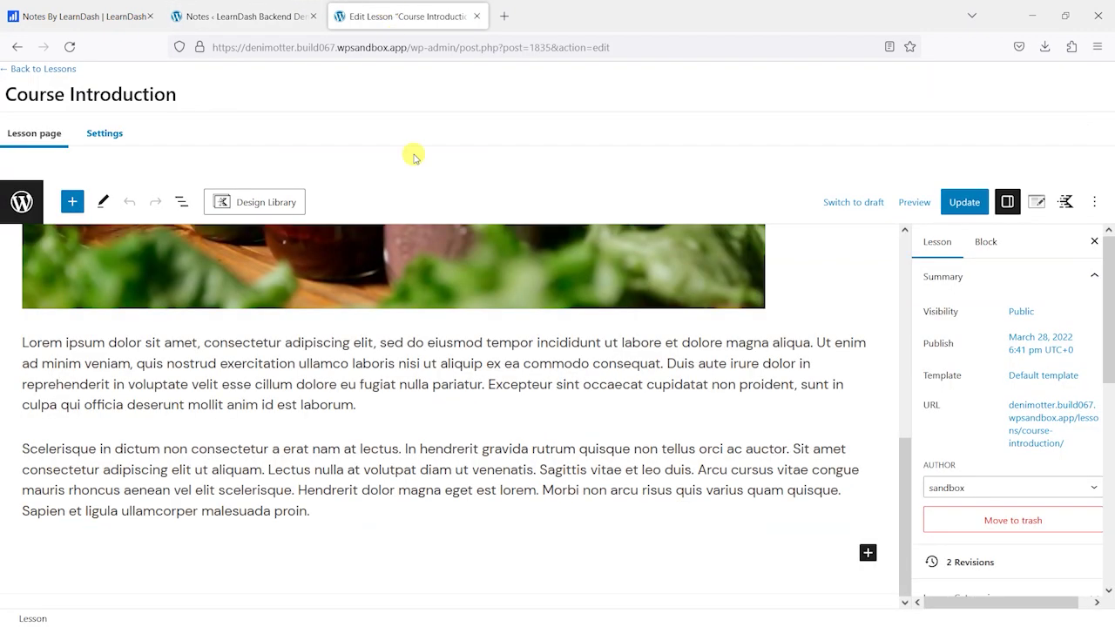
pyautogui.click(333, 507)
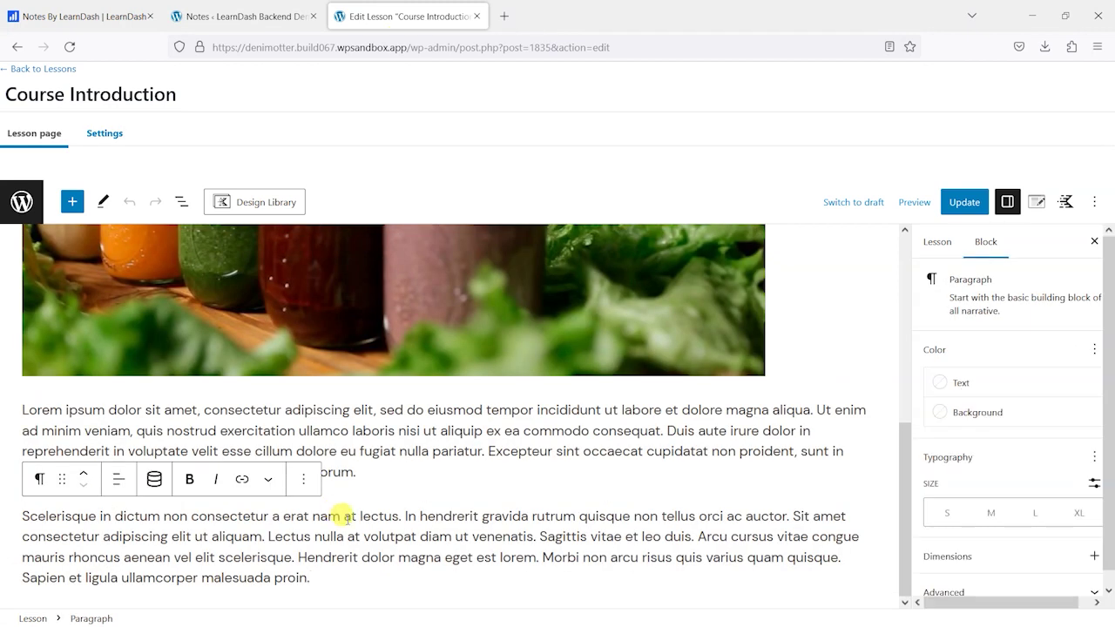
pyautogui.hotkey('ctrl', 'alt', 'y')
pyautogui.write('[llms_add_new_note]')
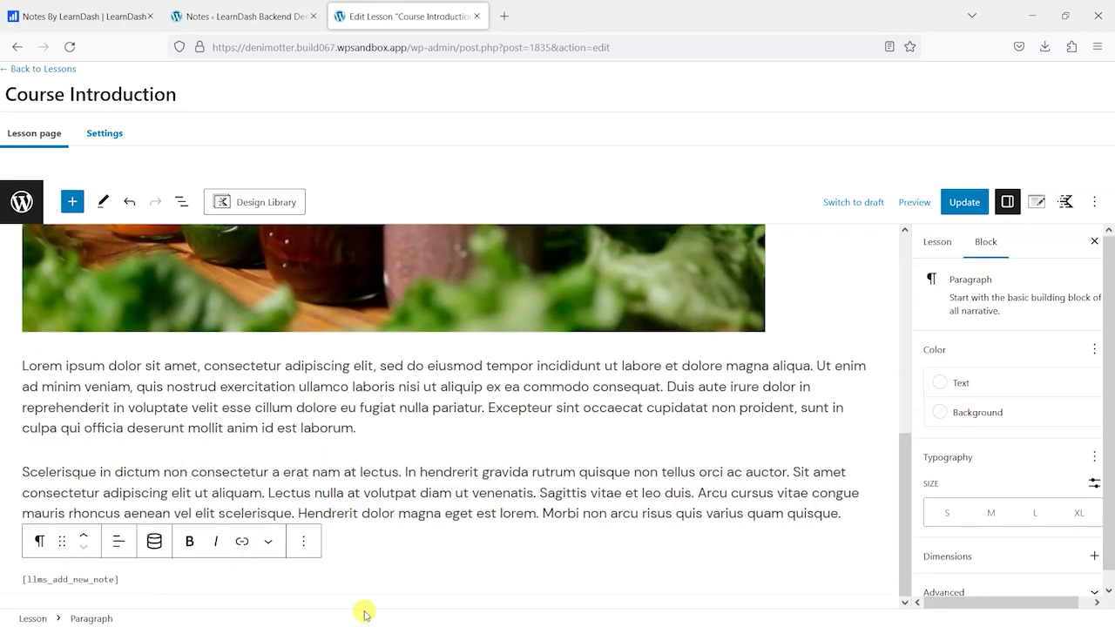
pyautogui.click(961, 202)
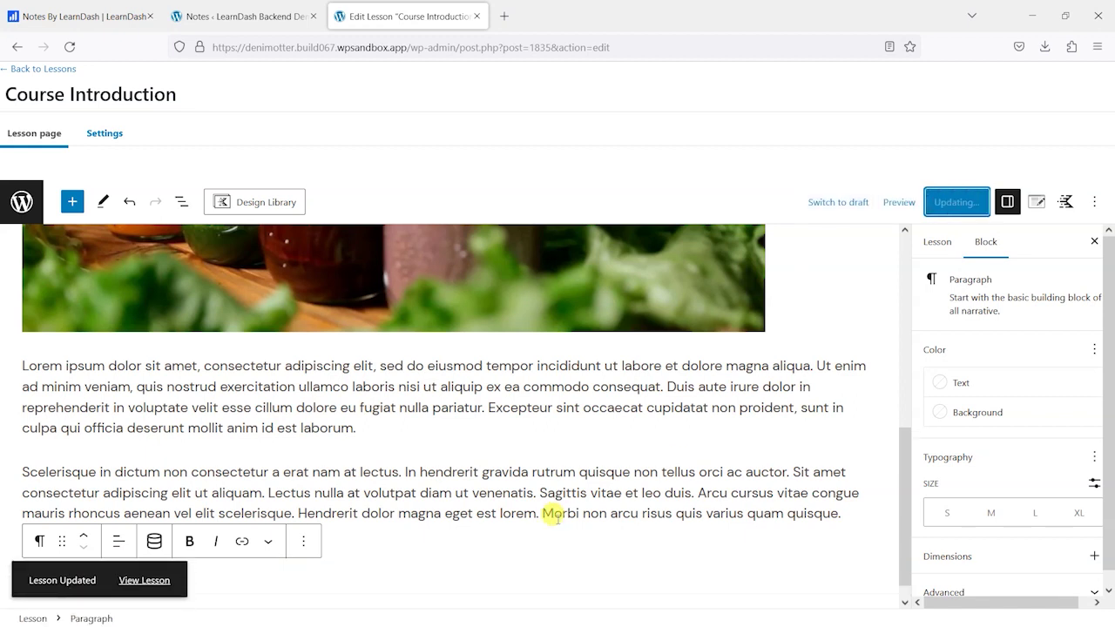
pyautogui.click(453, 559)
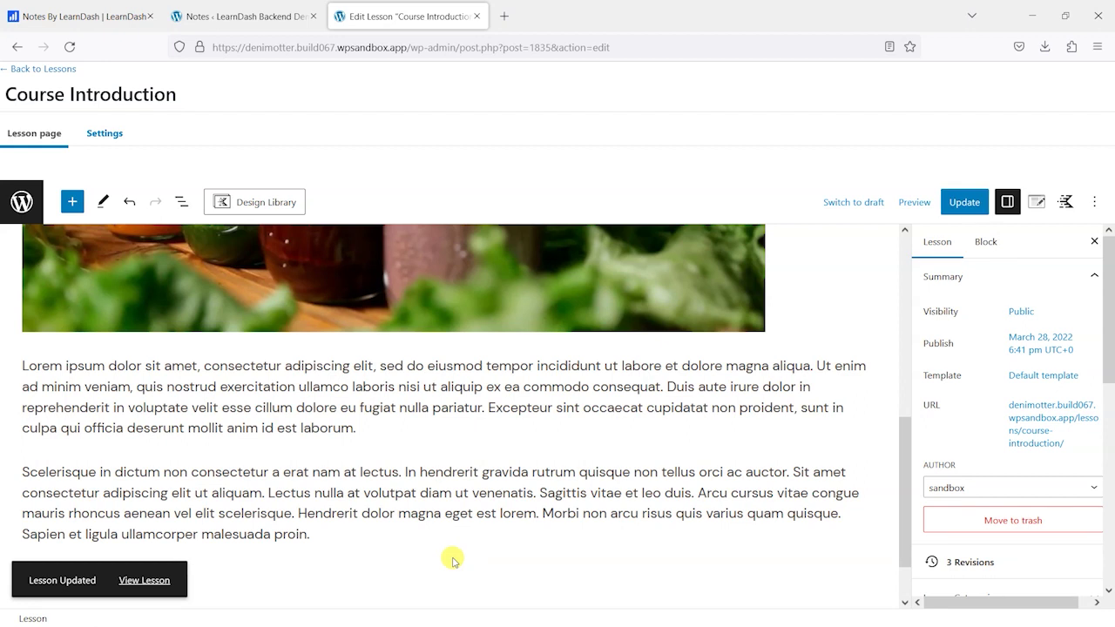
pyautogui.click(225, 514)
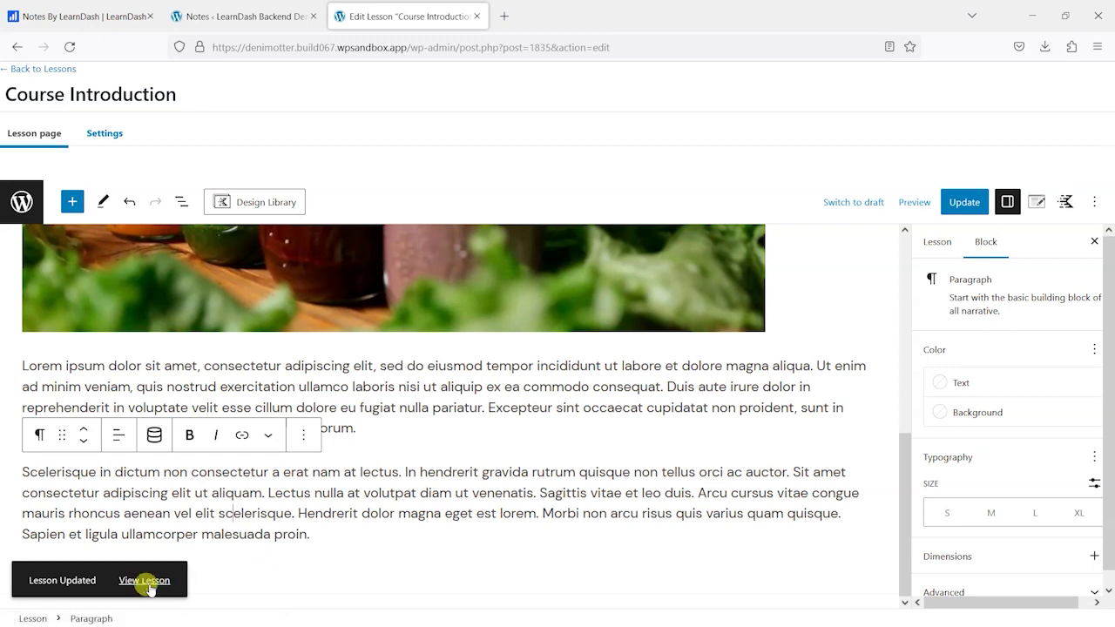
pyautogui.click(147, 580)
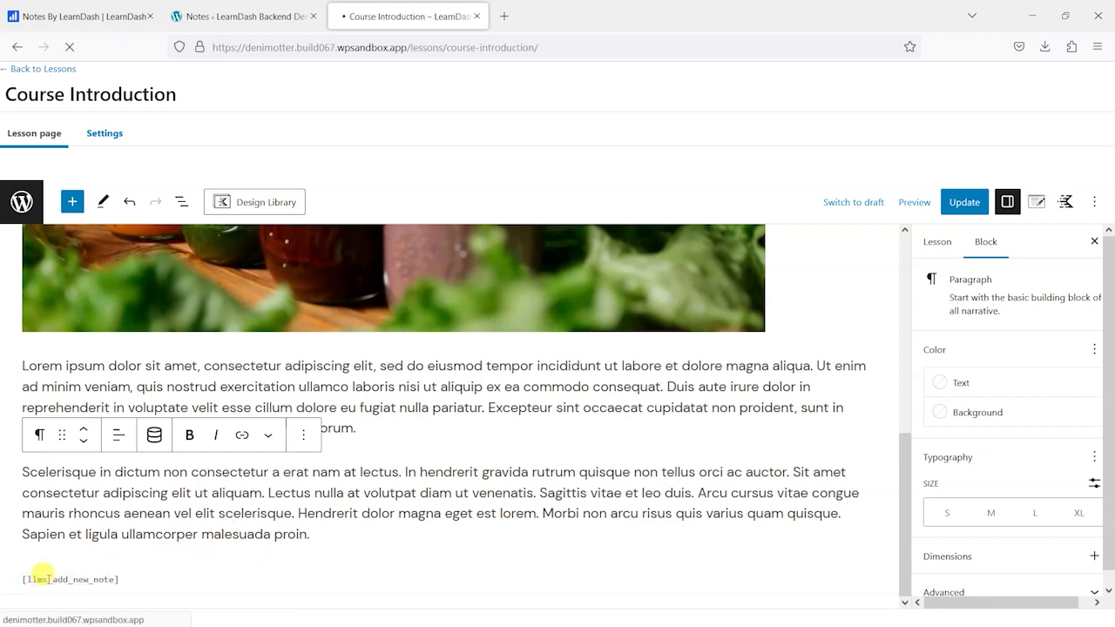
# - In the lesson's note form, show the extra toolbar row and enter the title 'An example note here'
pyautogui.scroll(-7, 258, 477)
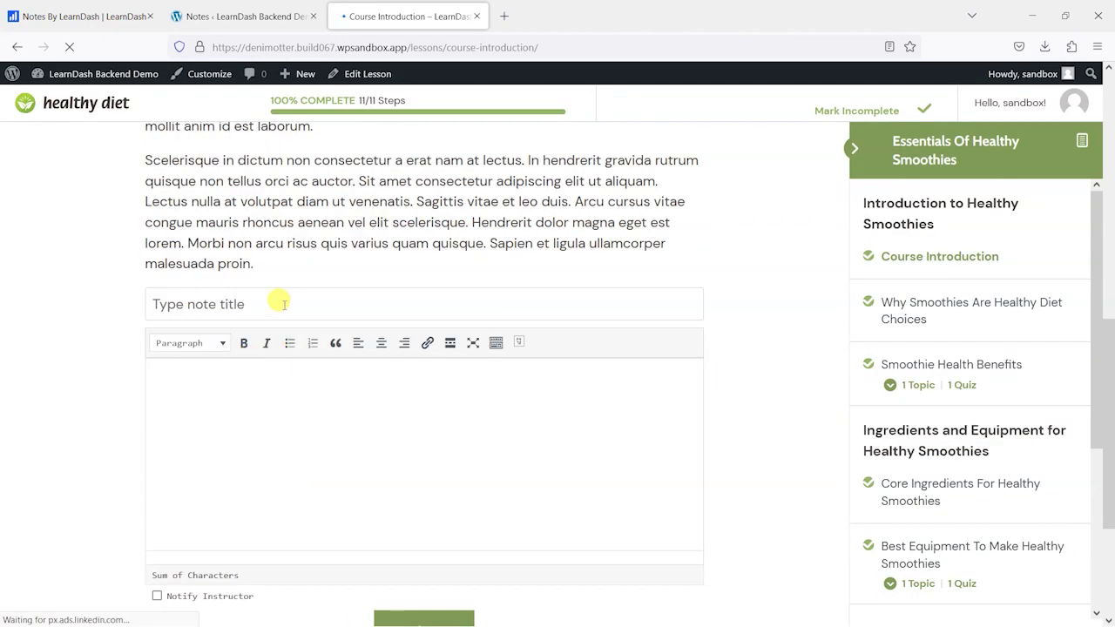
pyautogui.scroll(-2, 331, 443)
pyautogui.scroll(1, 330, 449)
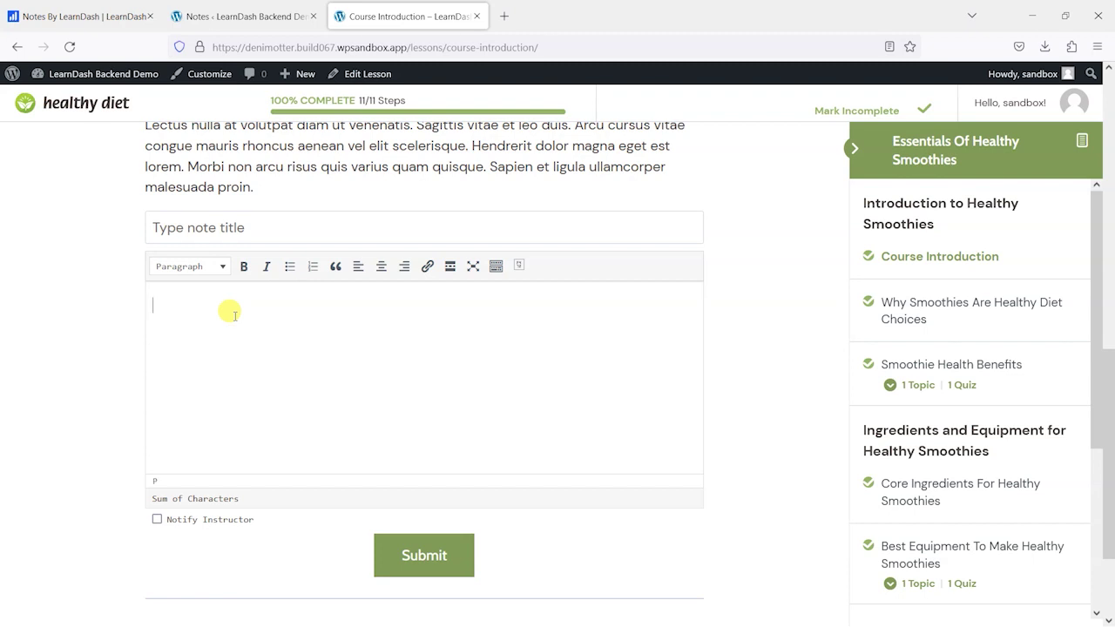
pyautogui.click(229, 313)
pyautogui.scroll(-2, 229, 314)
pyautogui.scroll(3, 391, 346)
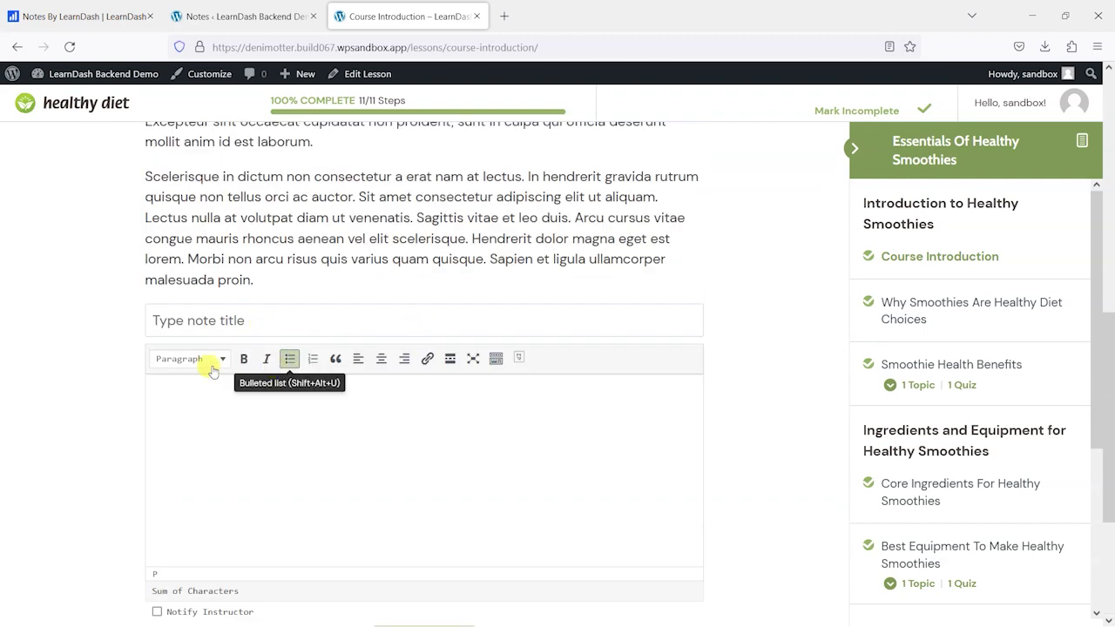
pyautogui.click(496, 358)
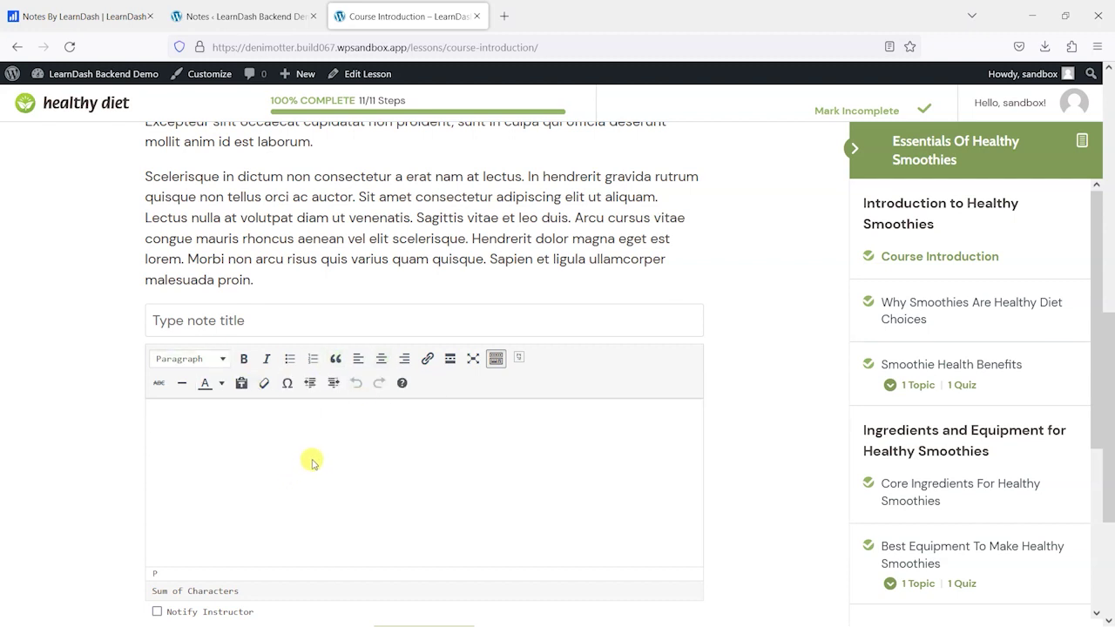
pyautogui.click(220, 318)
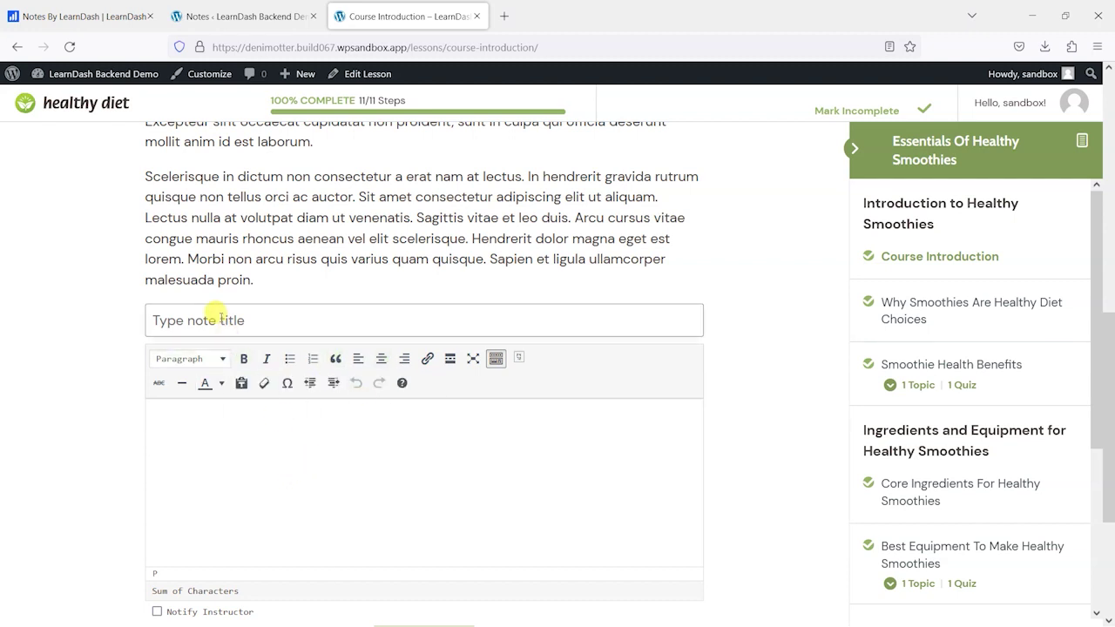
pyautogui.write('An example n')
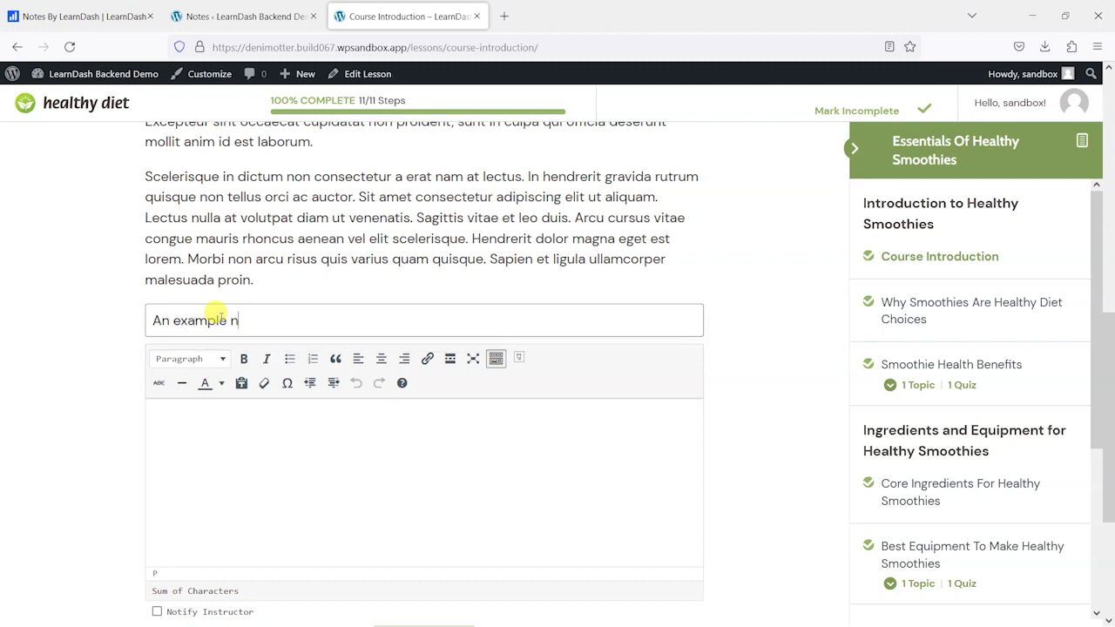
pyautogui.write('ote here')
pyautogui.press('Tab')
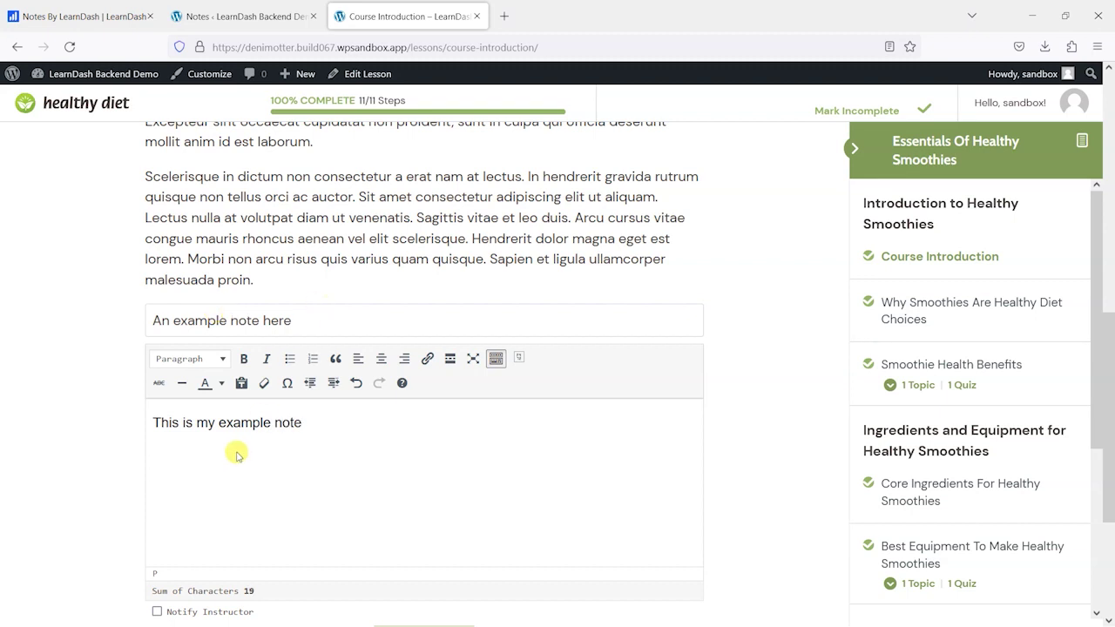
# - Make the words 'example note' in the note body bold and italic
pyautogui.moveTo(217, 422); pyautogui.dragTo(308, 424)
pyautogui.click(243, 358)
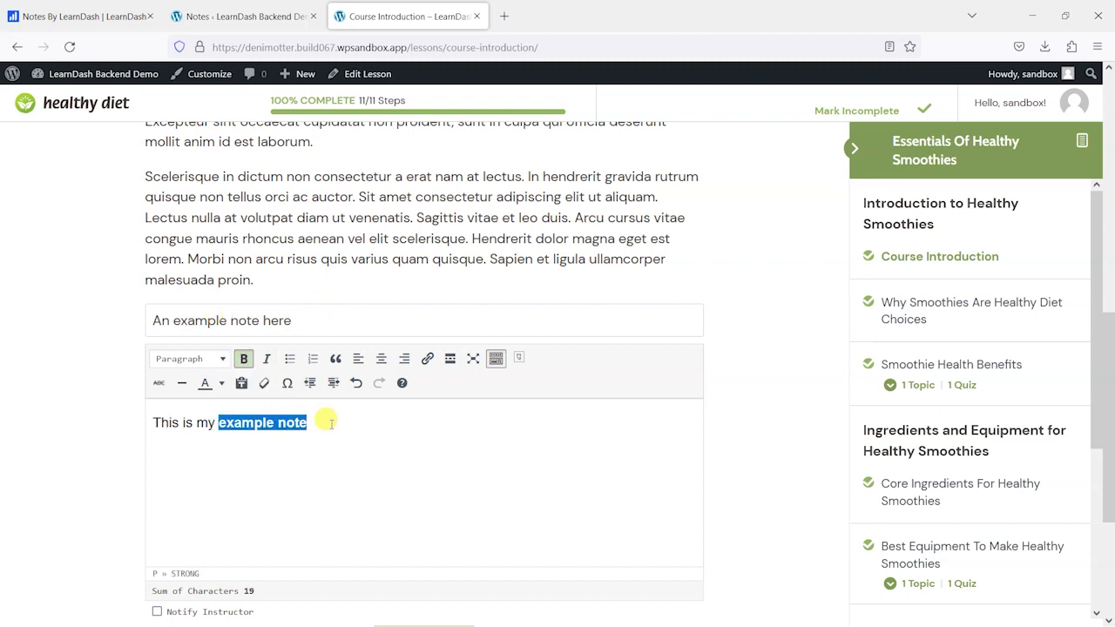
pyautogui.click(266, 358)
pyautogui.click(353, 435)
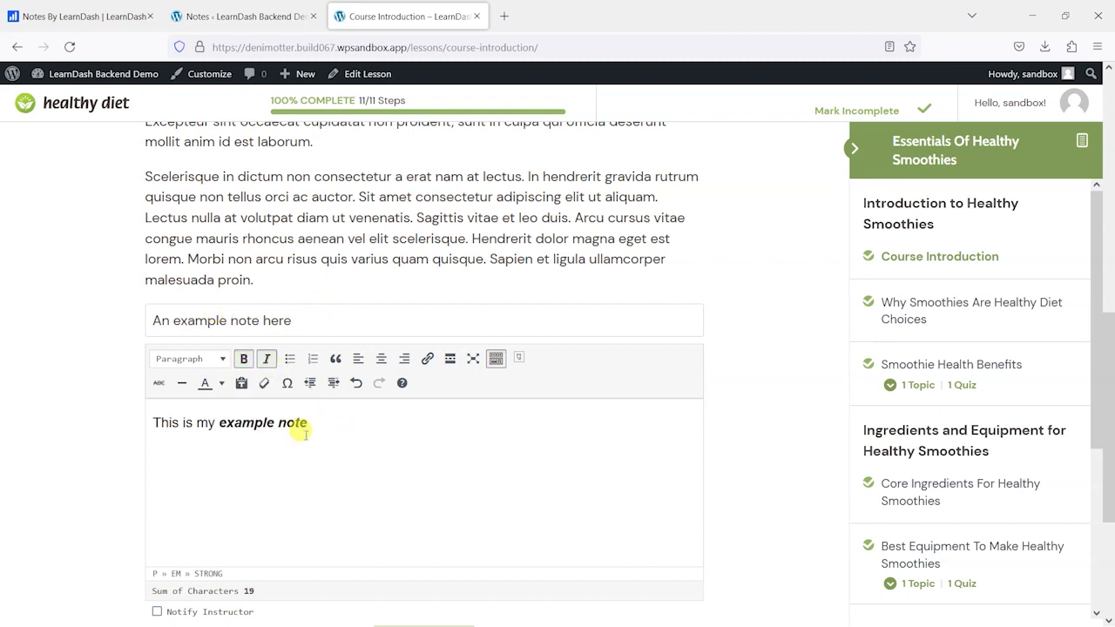
pyautogui.click(211, 361)
pyautogui.click(423, 484)
# - Submit the note and check the success confirmation
pyautogui.scroll(-2, 457, 477)
pyautogui.scroll(-2, 449, 558)
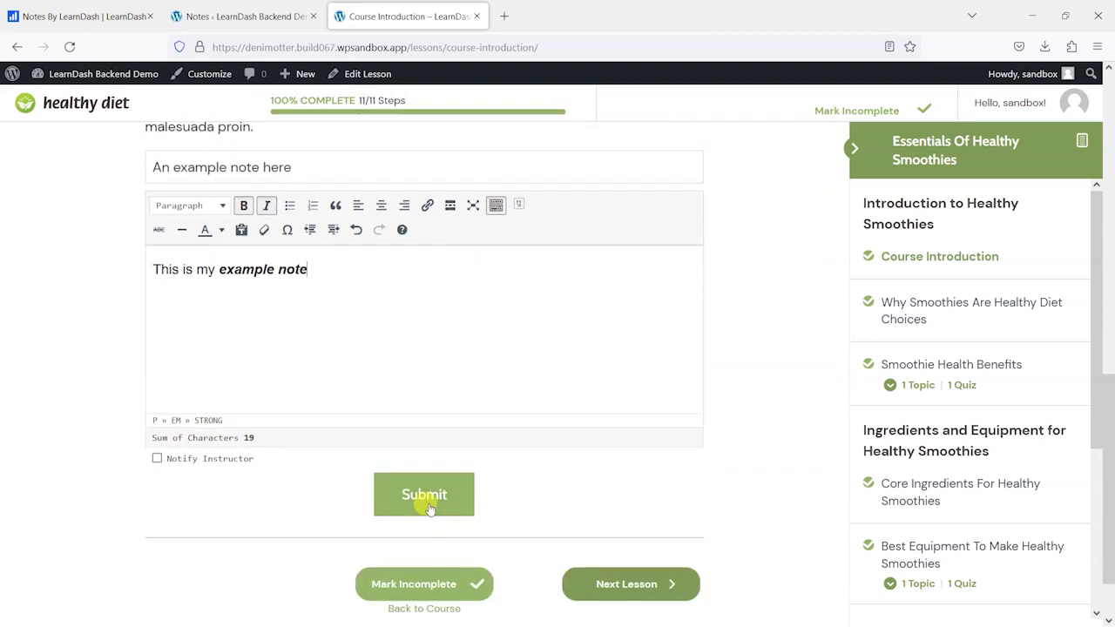
pyautogui.click(427, 503)
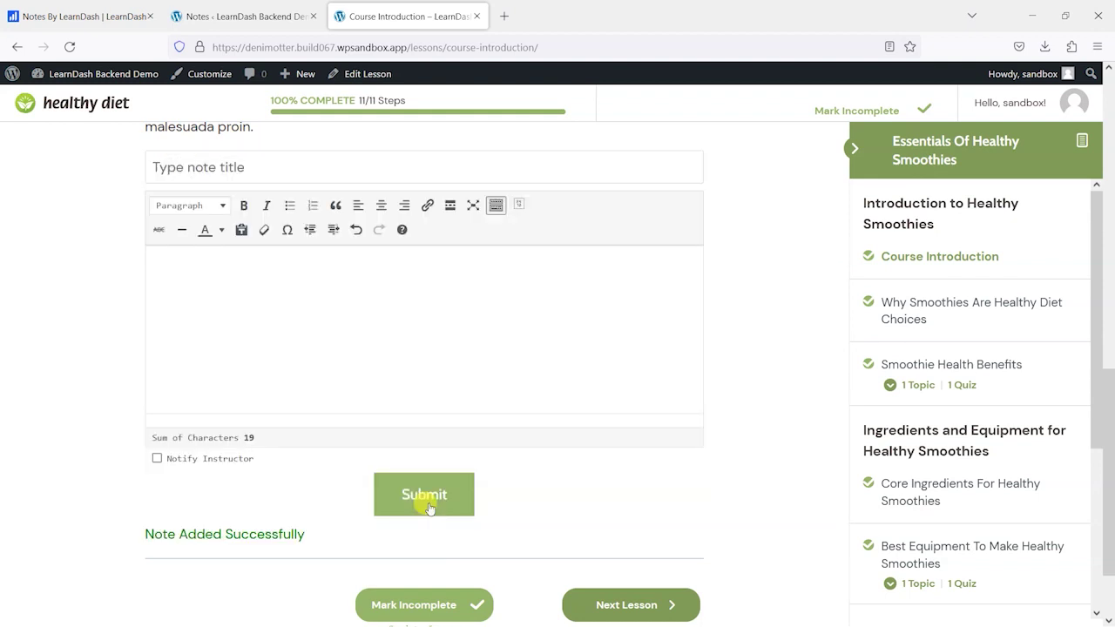
pyautogui.scroll(-2, 599, 475)
pyautogui.scroll(-1, 599, 474)
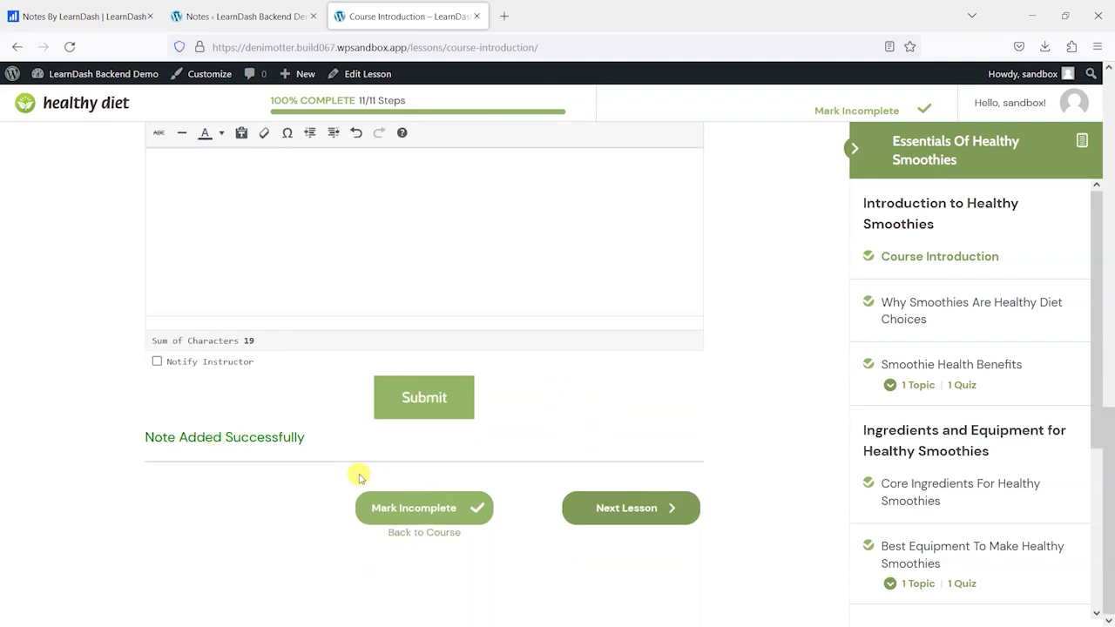
pyautogui.scroll(3, 323, 316)
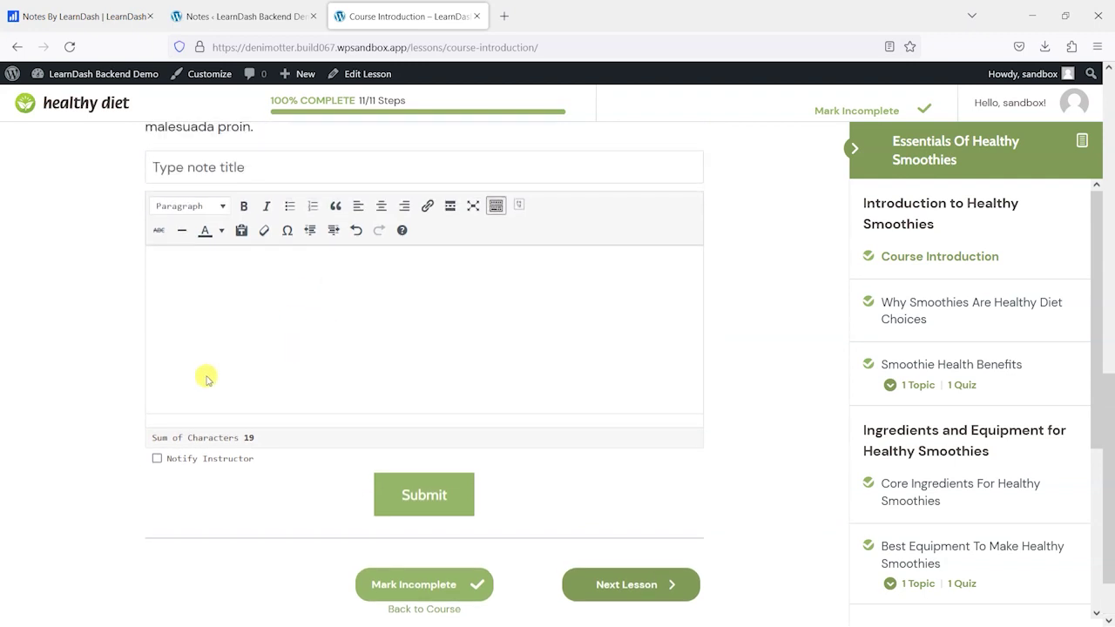
# - Submit a note titled 'Hi Instructor' saying 'Can you help me?' with Notify Instructor ticked
pyautogui.click(157, 459)
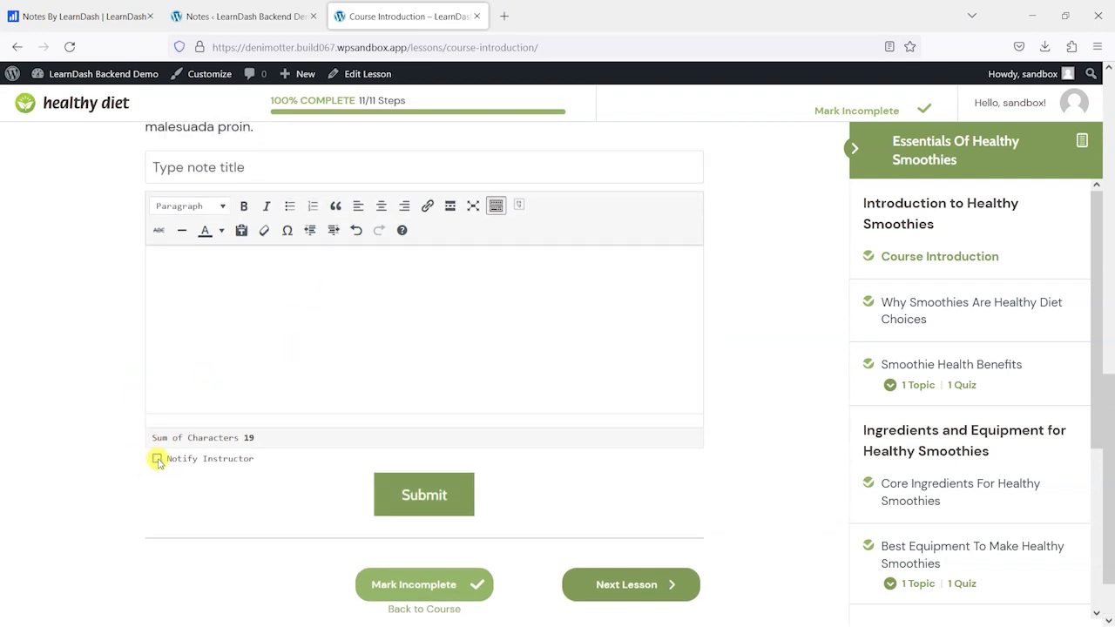
pyautogui.scroll(2, 286, 361)
pyautogui.click(190, 244)
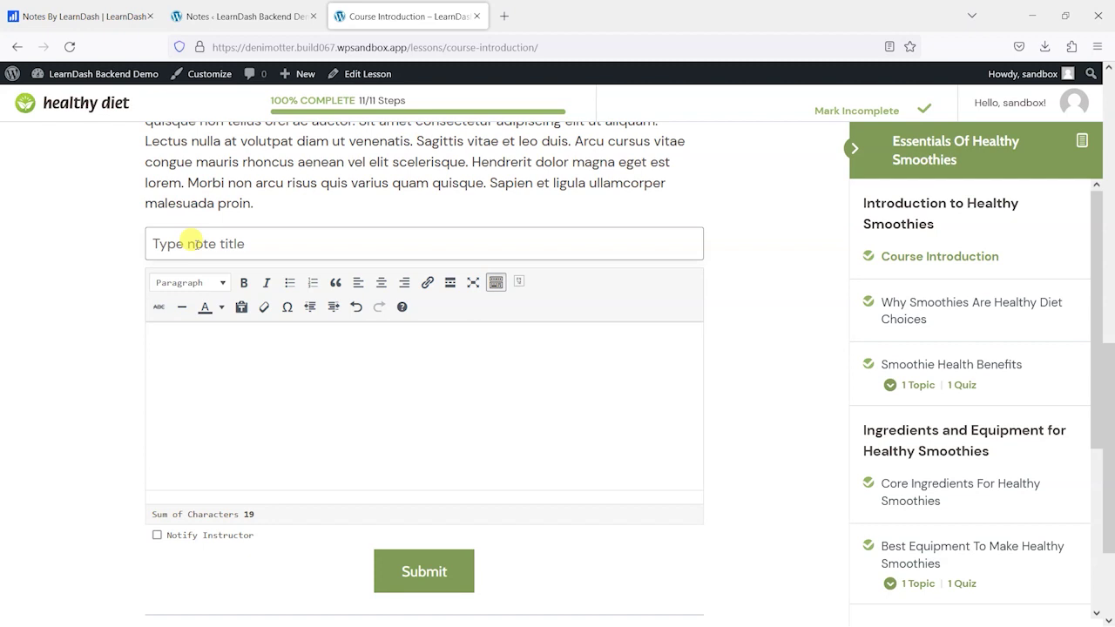
pyautogui.write('Hi Instructo')
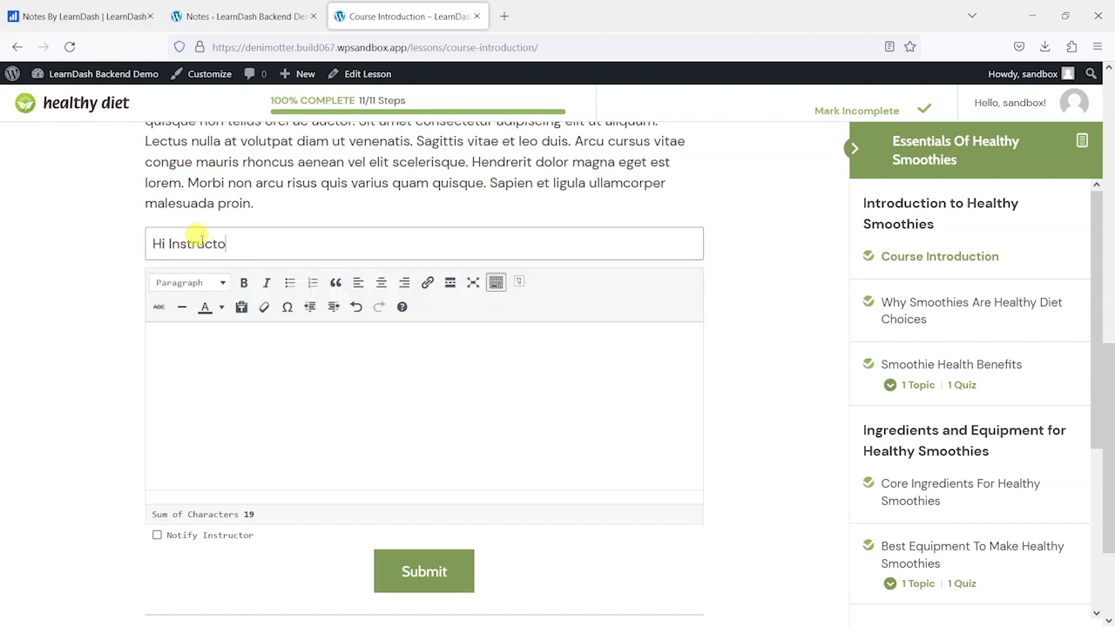
pyautogui.write('r')
pyautogui.click(215, 390)
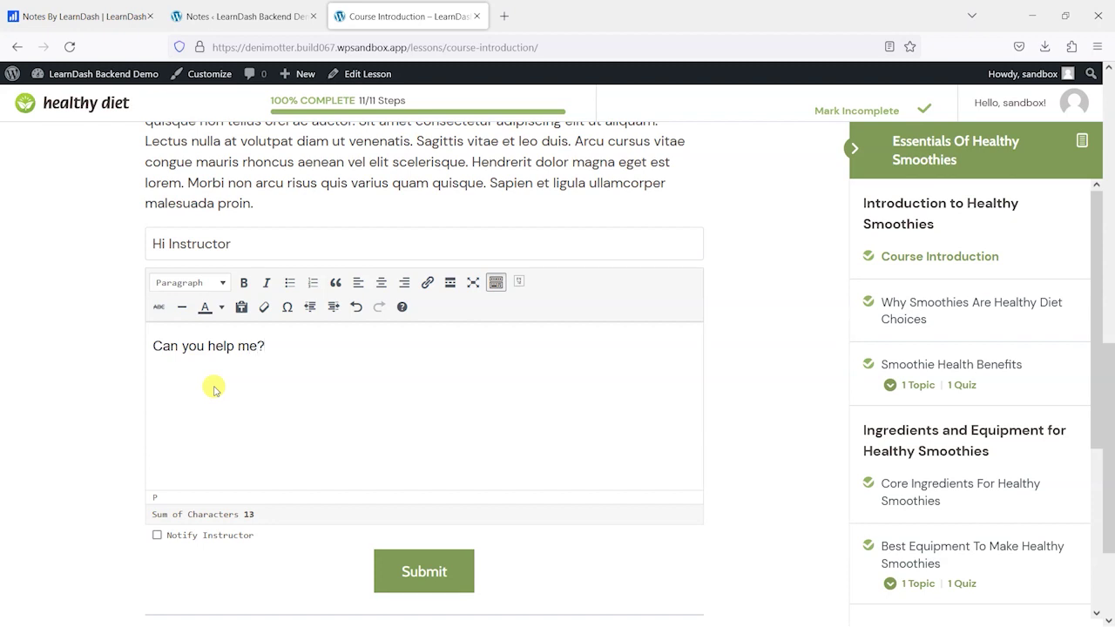
pyautogui.click(157, 534)
pyautogui.click(418, 572)
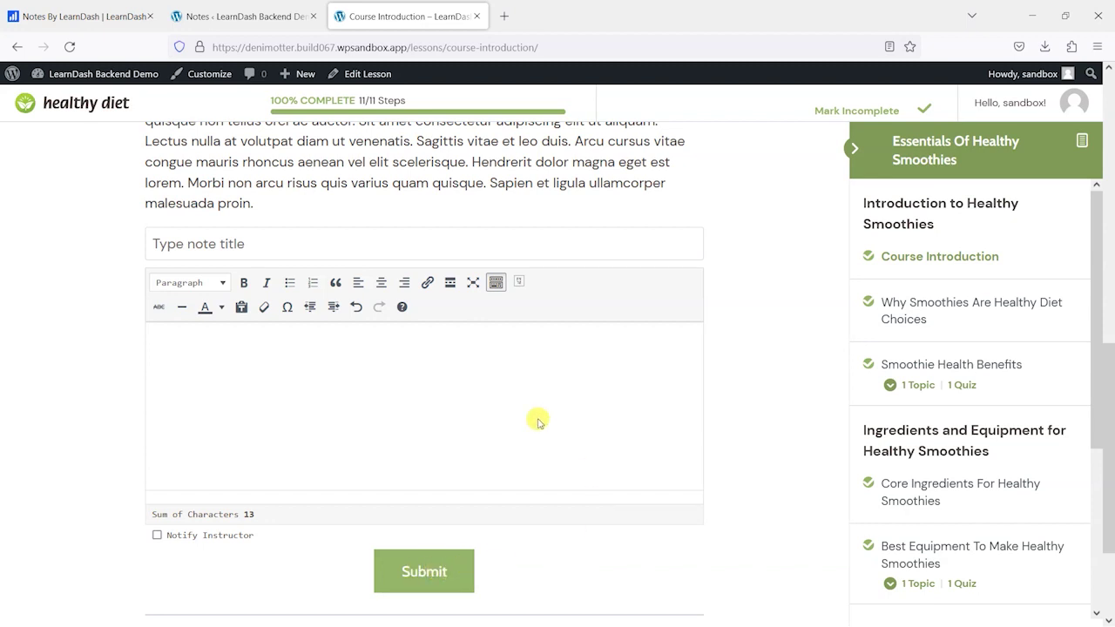
pyautogui.scroll(-1, 598, 468)
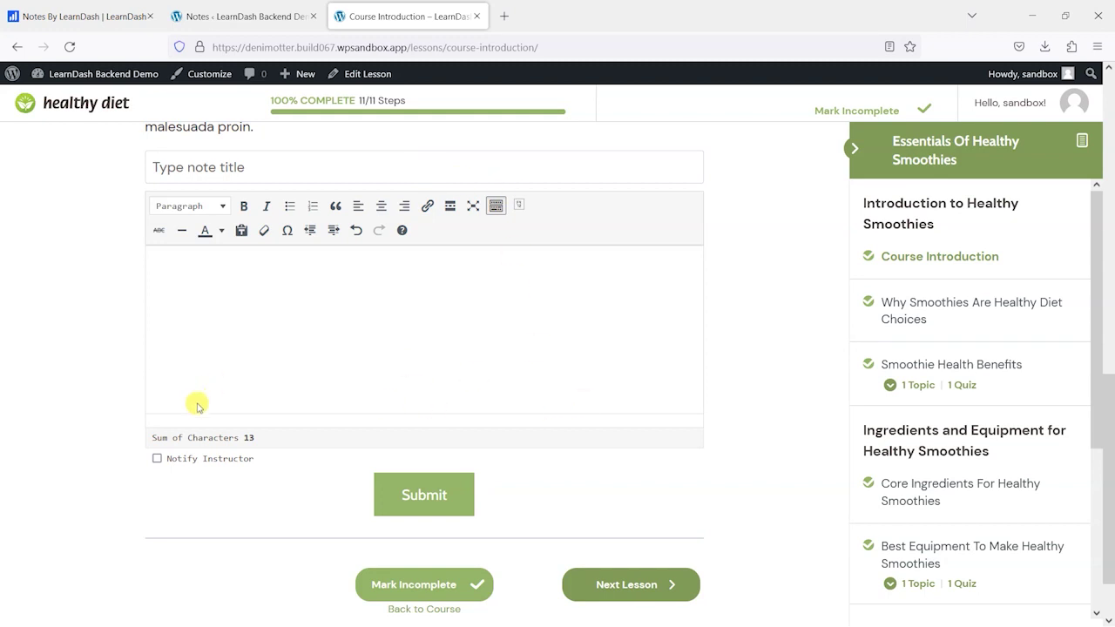
pyautogui.scroll(2, 488, 418)
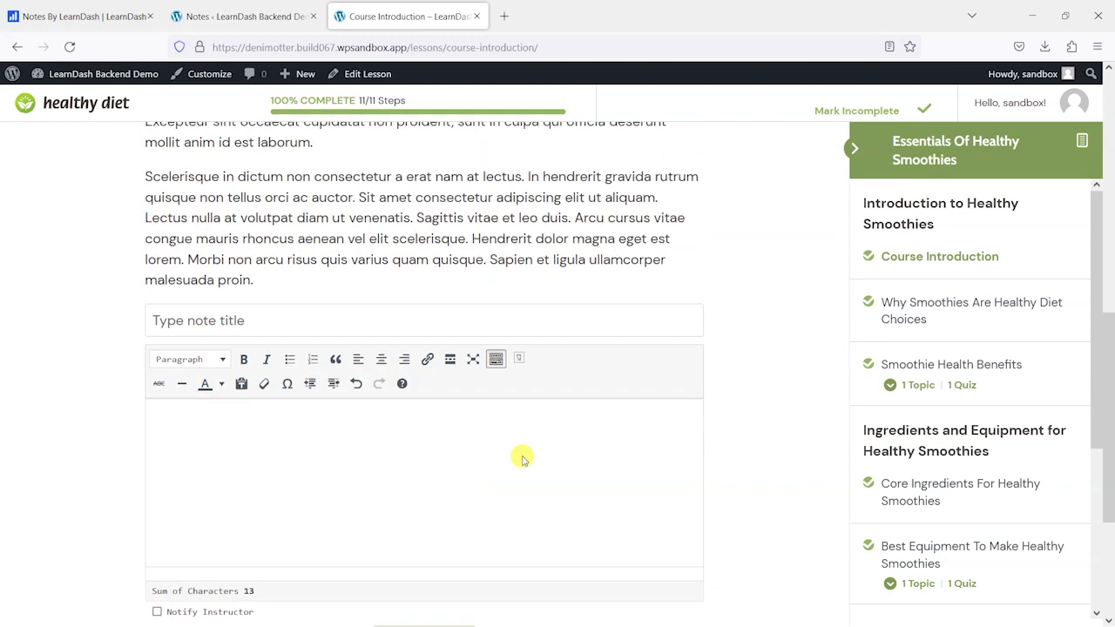
# - Replace the lesson's [llms_add_new_note] with [llms_add_new_note_popup], update, and view the page
pyautogui.click(248, 19)
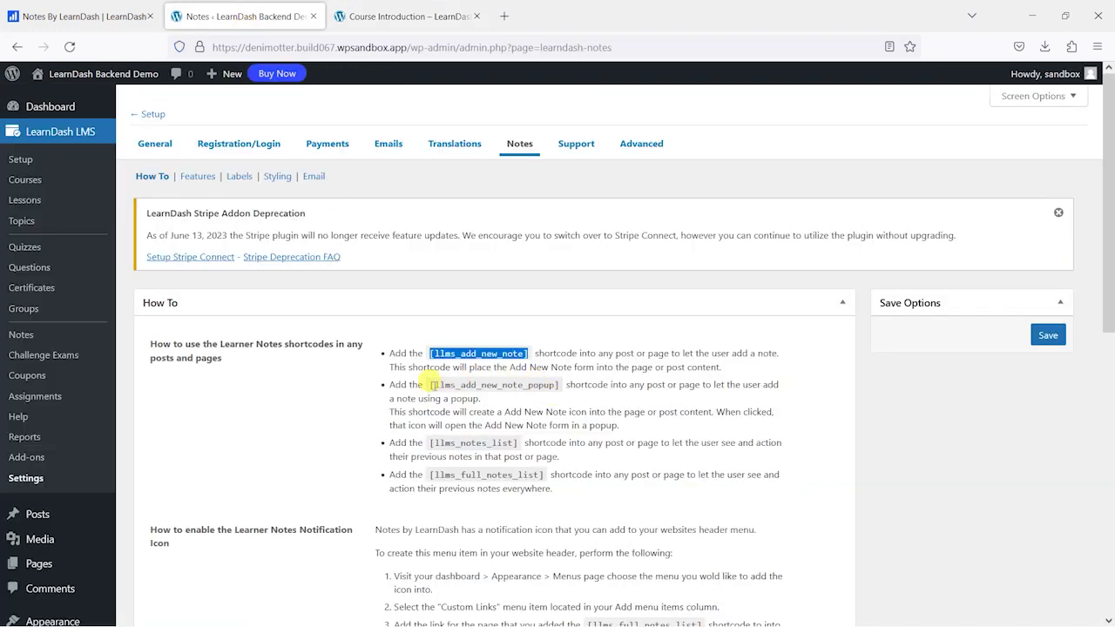
pyautogui.moveTo(428, 384); pyautogui.dragTo(563, 392)
pyautogui.hotkey('ctrl', 'c')
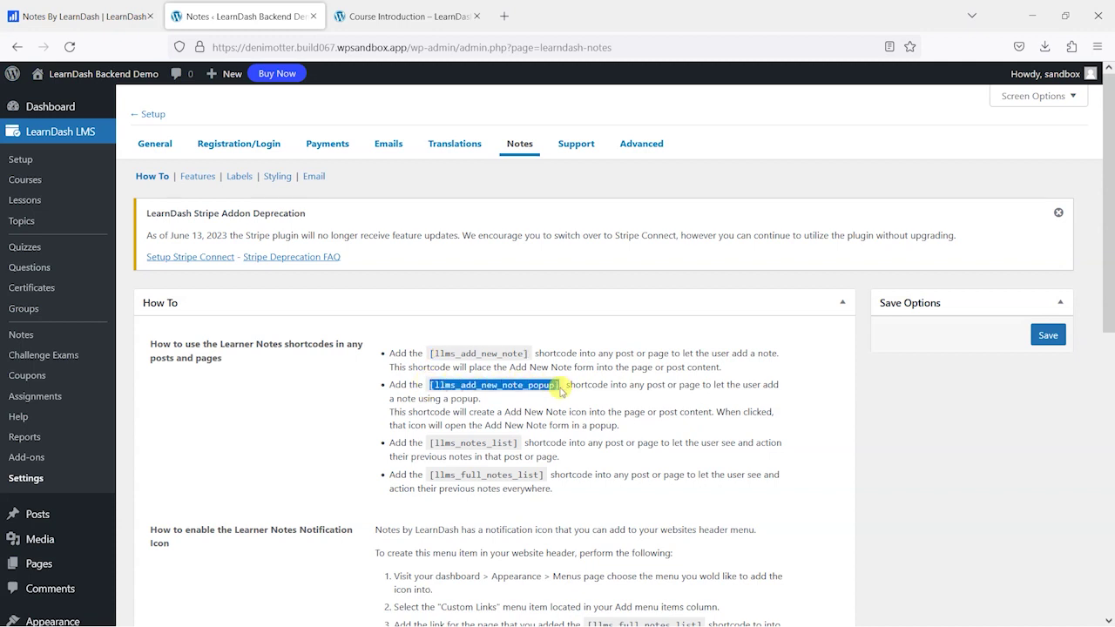
pyautogui.click(388, 19)
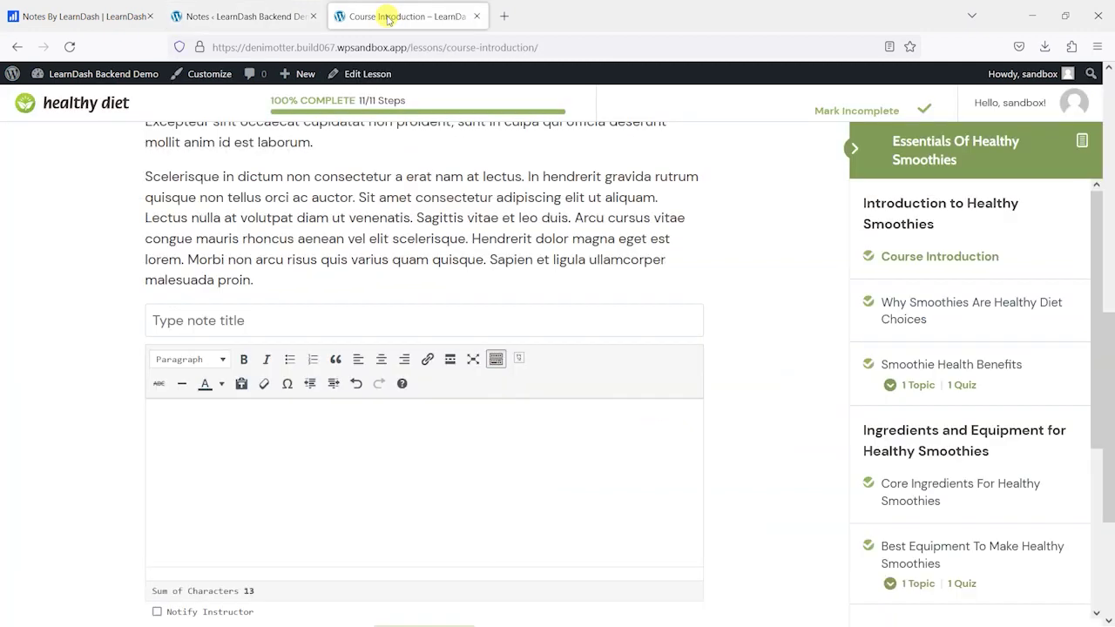
pyautogui.click(349, 76)
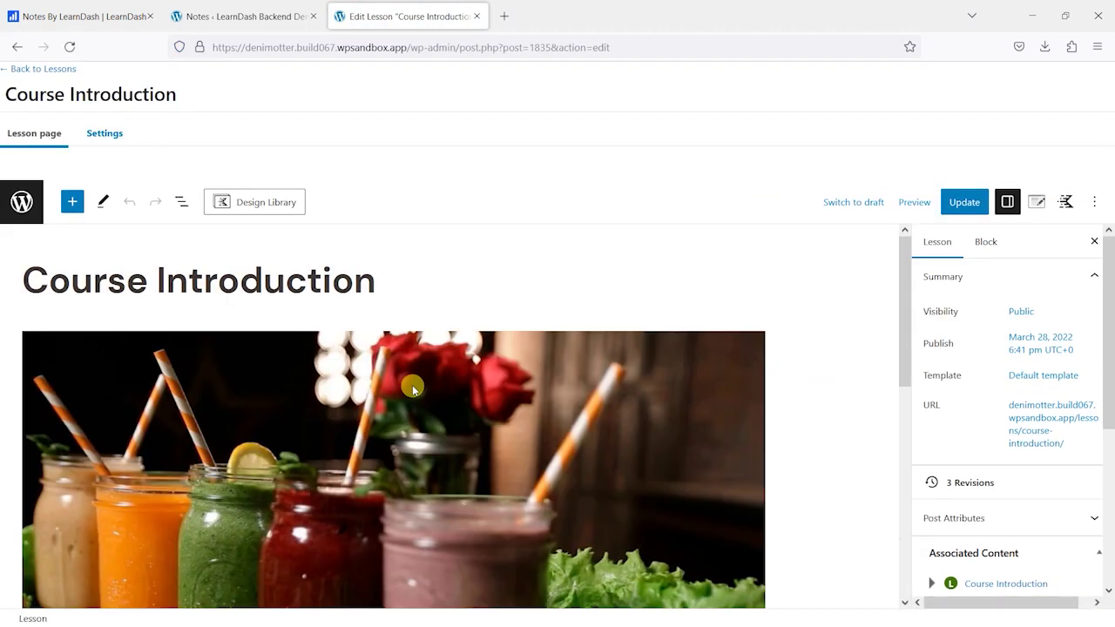
pyautogui.scroll(-5, 413, 390)
pyautogui.moveTo(120, 513); pyautogui.dragTo(22, 577)
pyautogui.click(179, 468)
pyautogui.moveTo(119, 578); pyautogui.dragTo(17, 583)
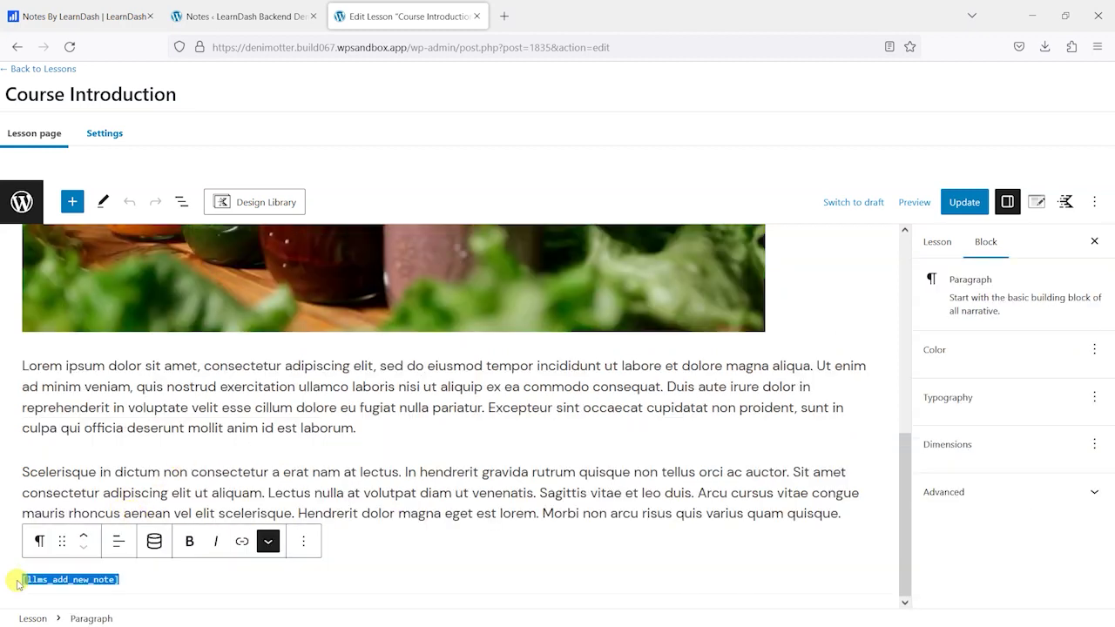
pyautogui.hotkey('ctrl', 'v')
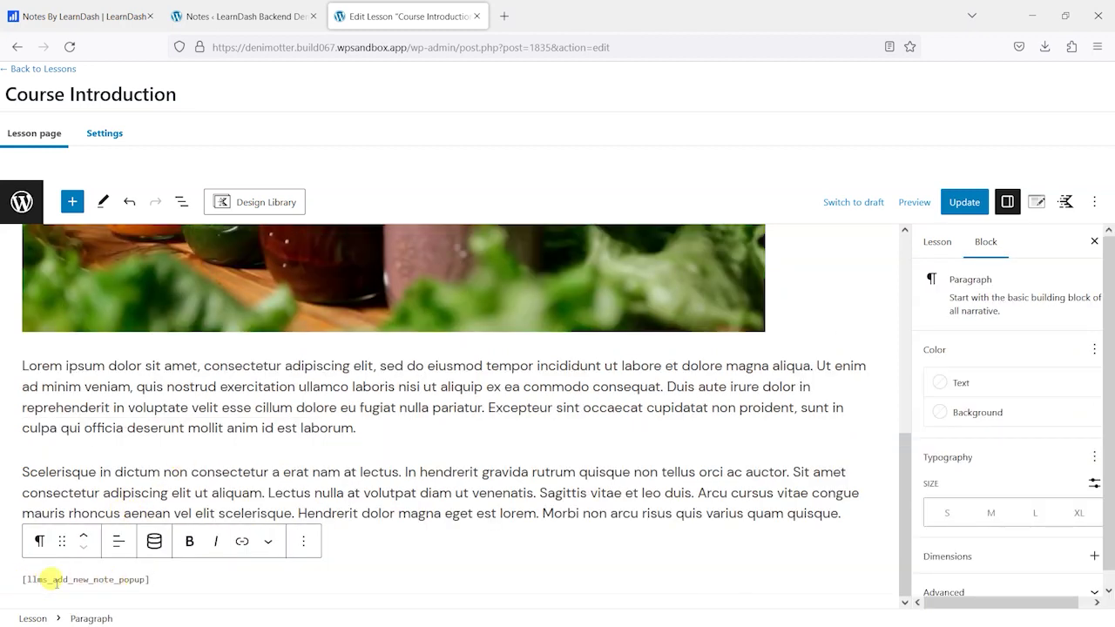
pyautogui.click(959, 204)
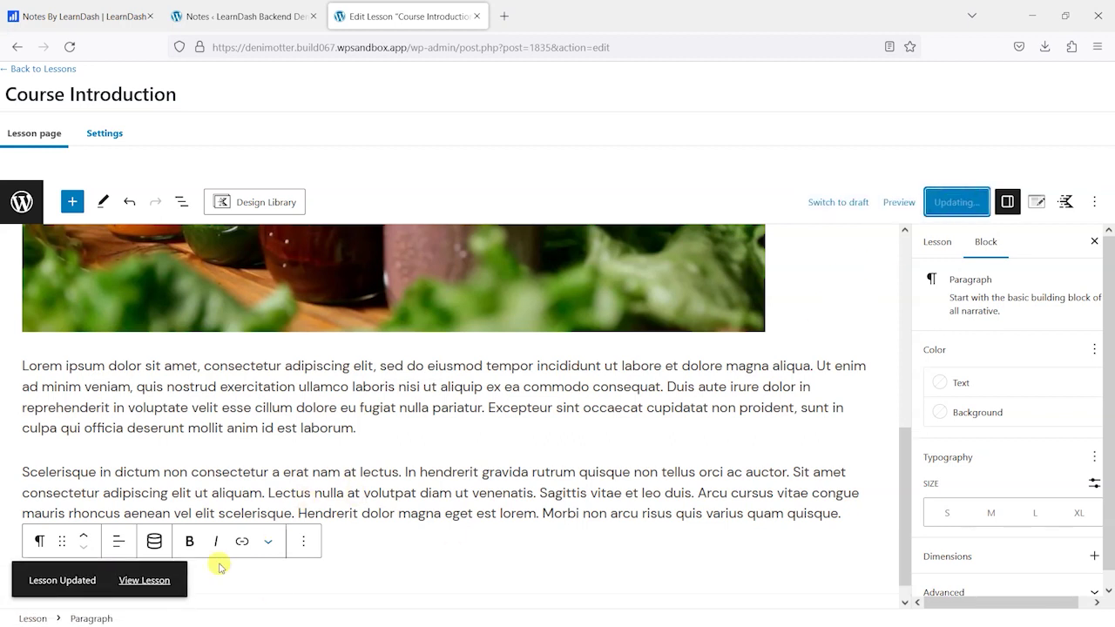
pyautogui.click(159, 582)
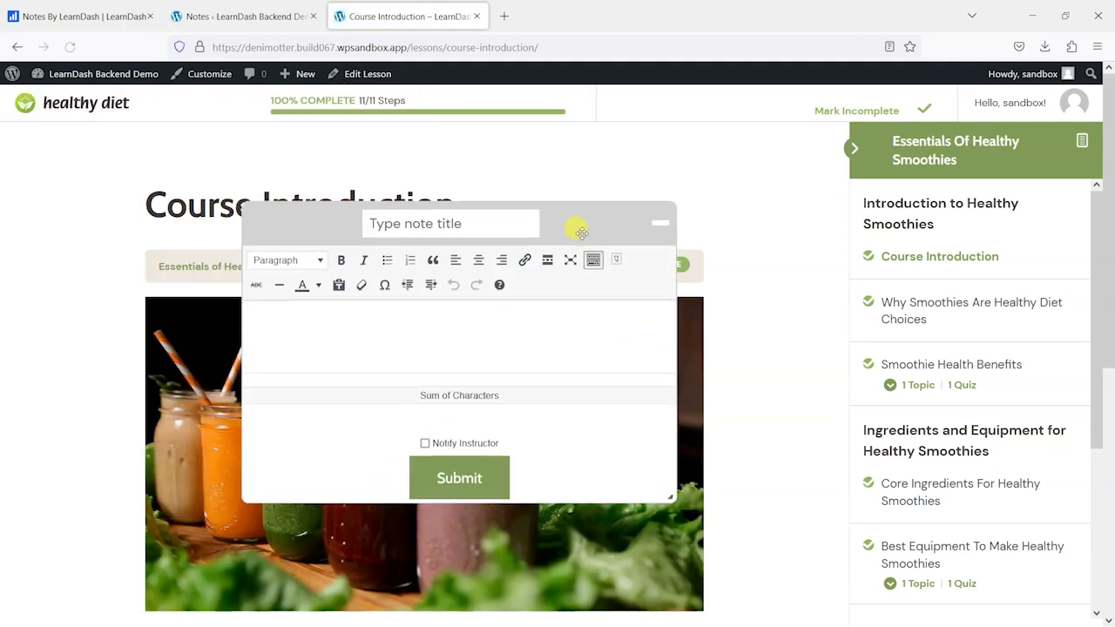
# - Minimize, drag and reopen the floating note popup, moving its icon to the upper right
pyautogui.click(659, 225)
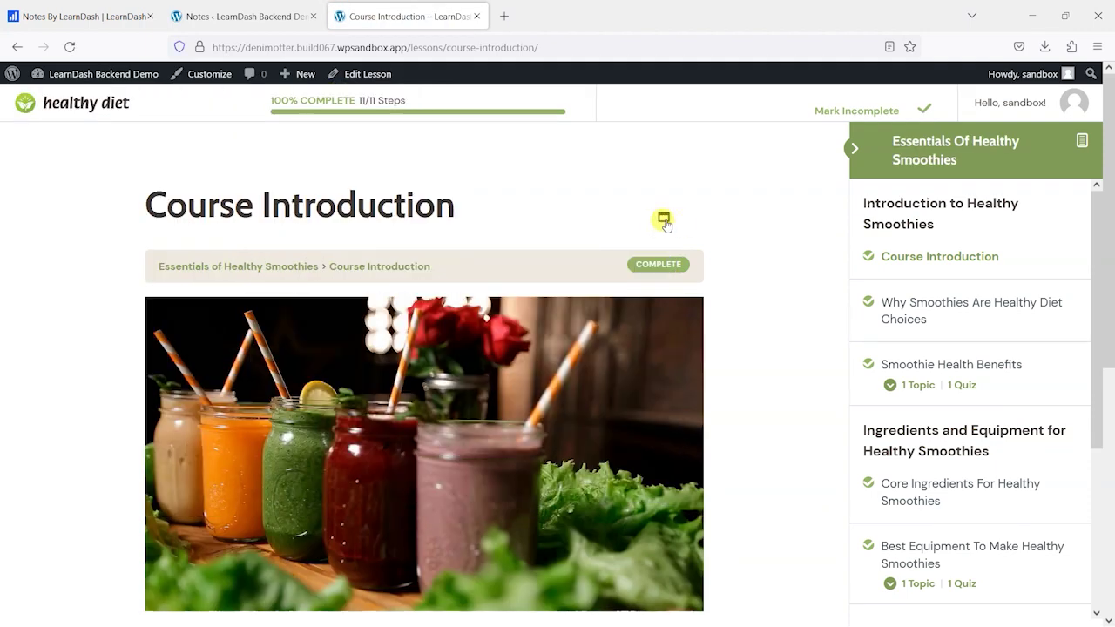
pyautogui.moveTo(664, 220); pyautogui.dragTo(484, 317)
pyautogui.click(782, 431)
pyautogui.scroll(-3, 741, 465)
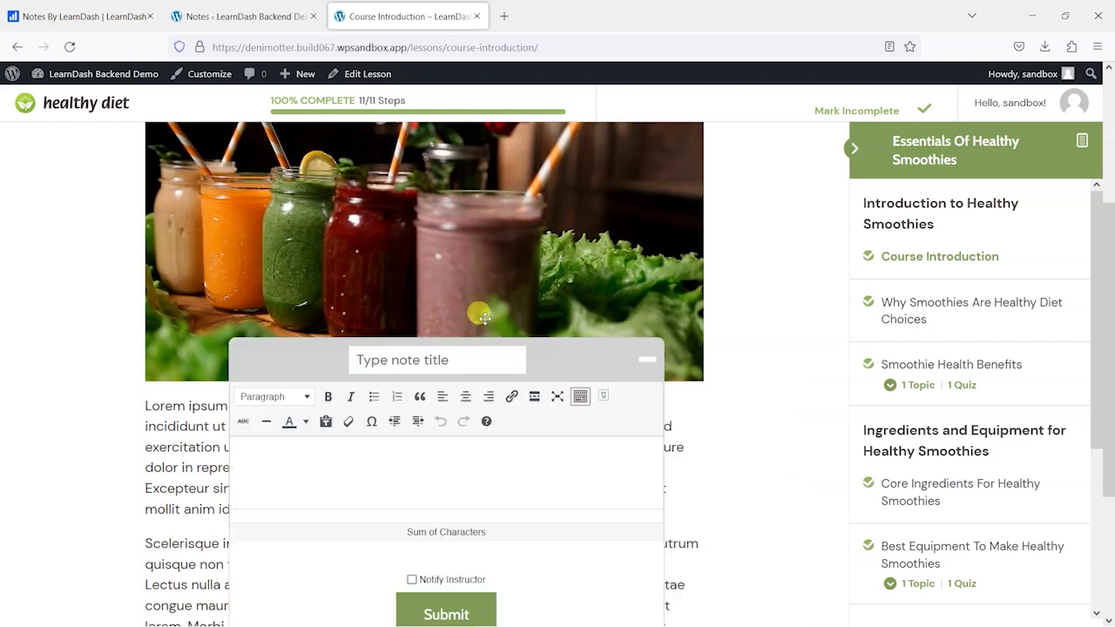
pyautogui.click(484, 318)
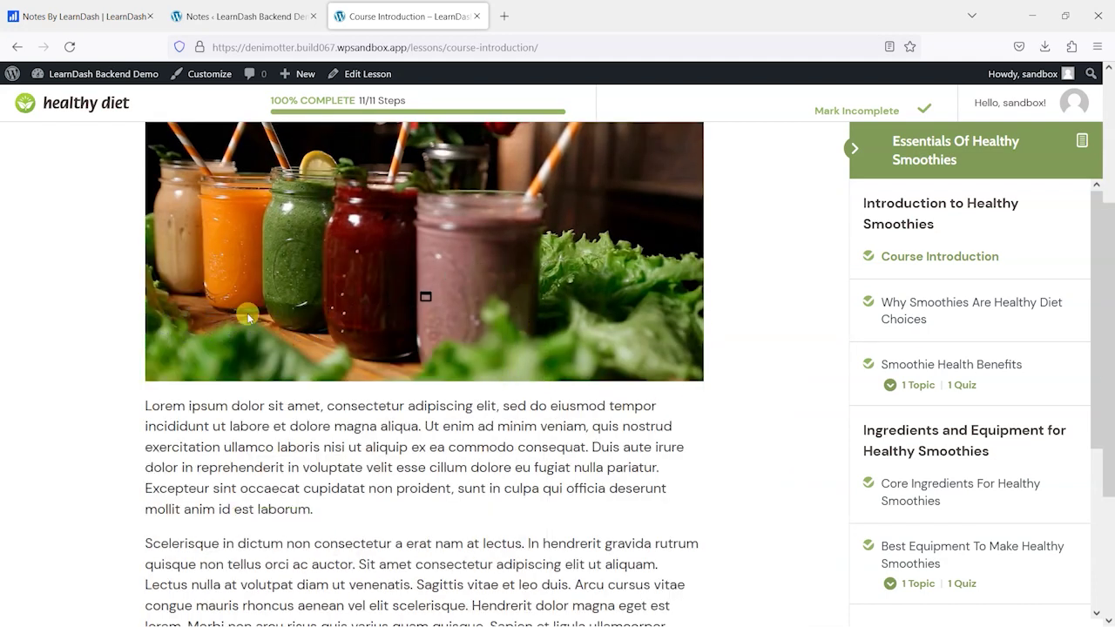
pyautogui.moveTo(248, 312); pyautogui.dragTo(754, 382)
pyautogui.click(756, 383)
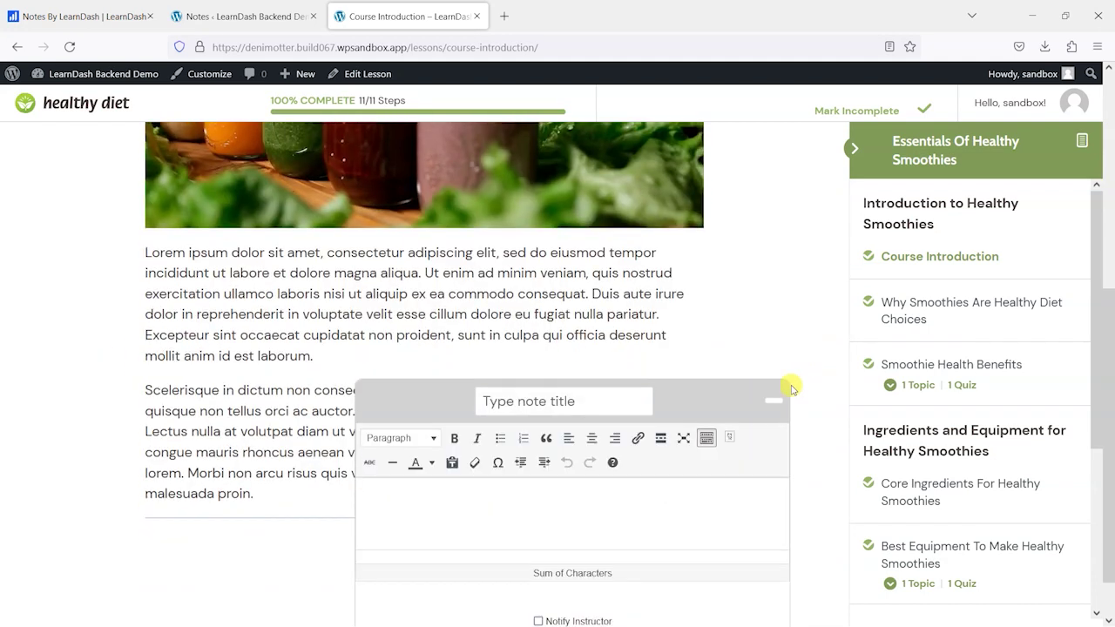
pyautogui.click(774, 401)
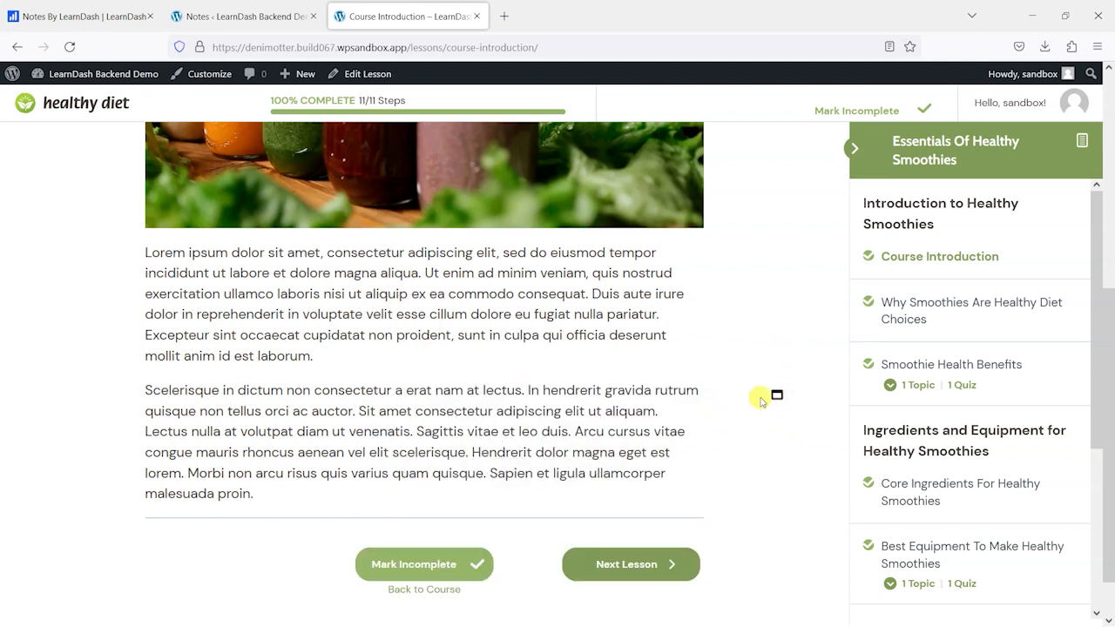
pyautogui.moveTo(788, 393); pyautogui.dragTo(804, 226)
pyautogui.click(808, 228)
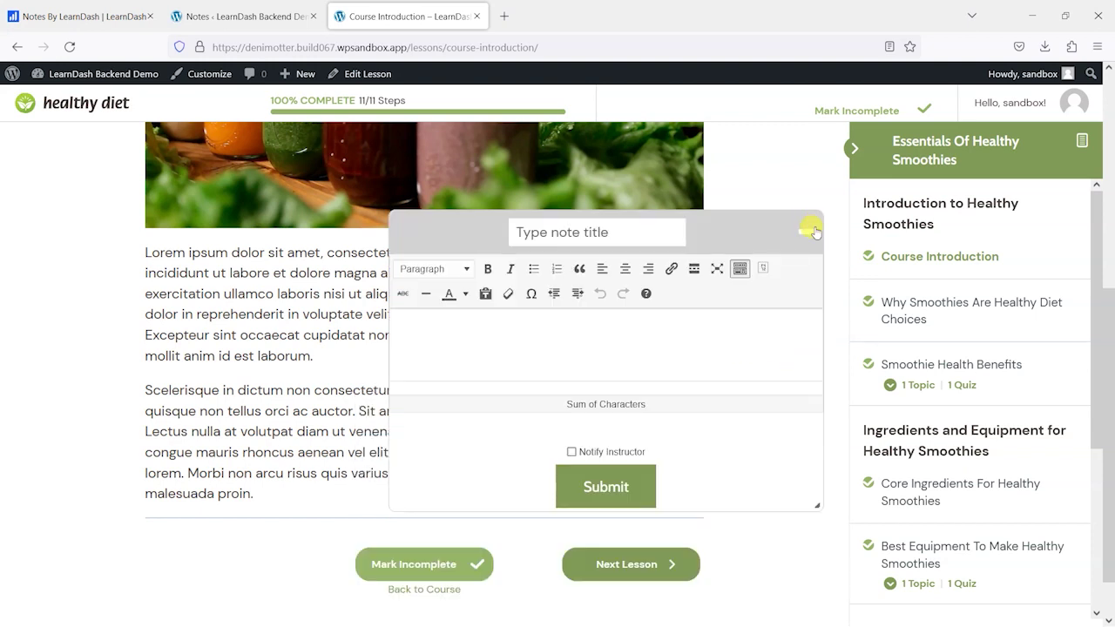
# - Add a note titled 'This is a note from a popup' through the popup
pyautogui.click(603, 235)
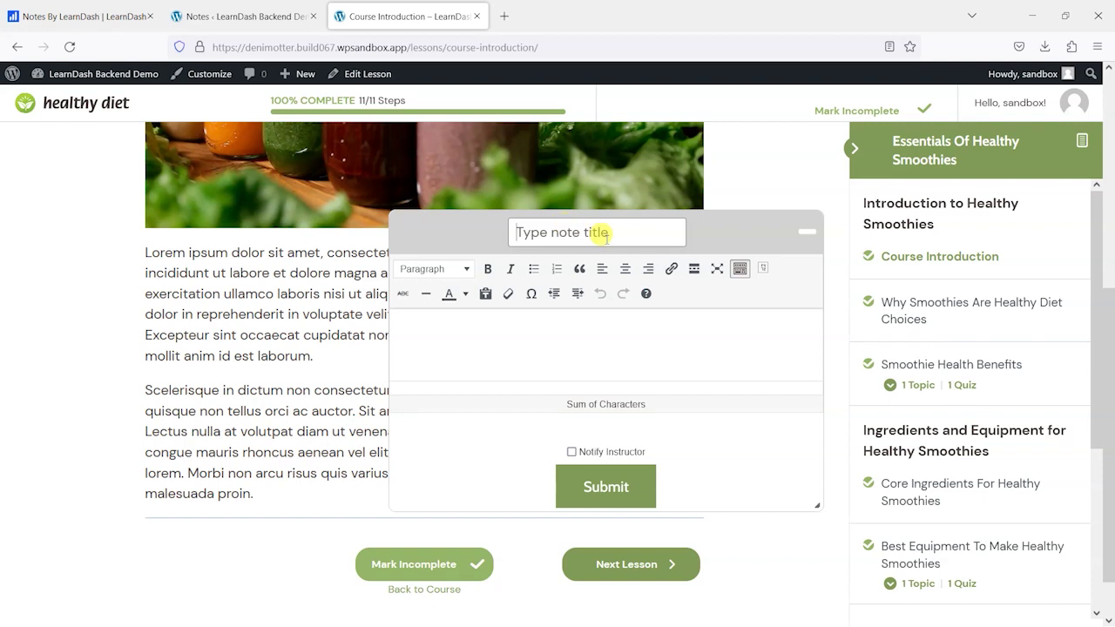
pyautogui.write('This is a note from a po')
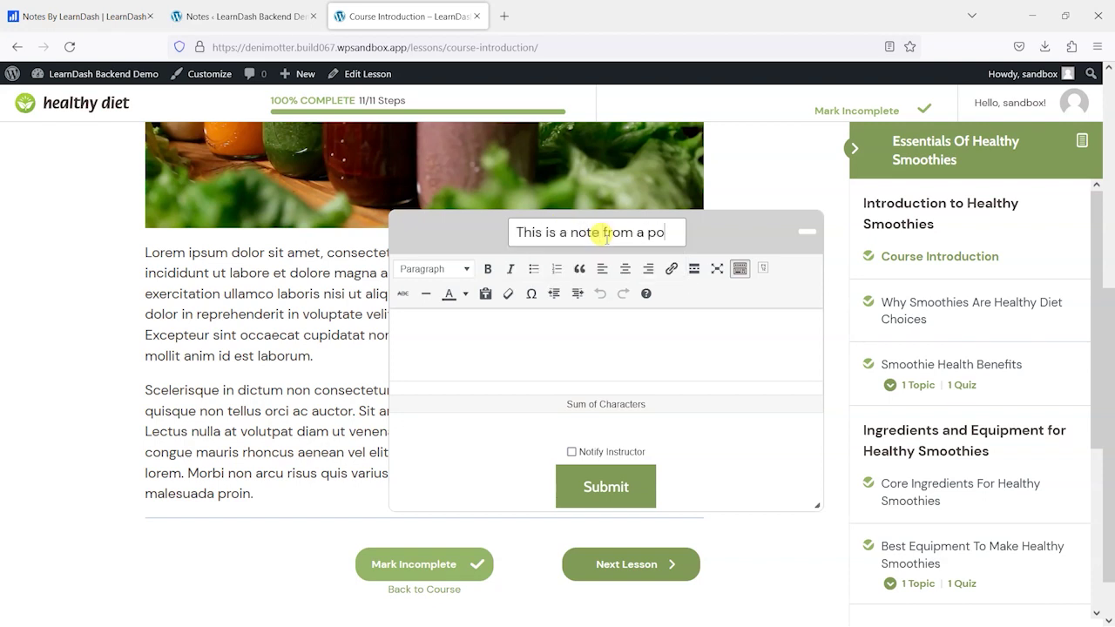
pyautogui.write('pup')
pyautogui.press('Tab')
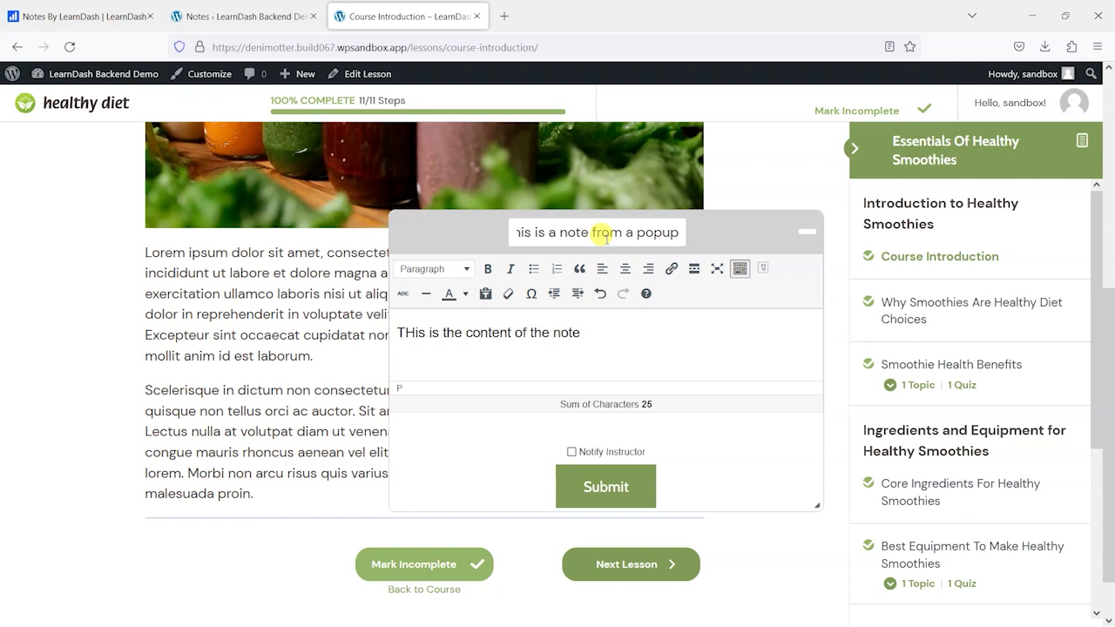
pyautogui.click(601, 492)
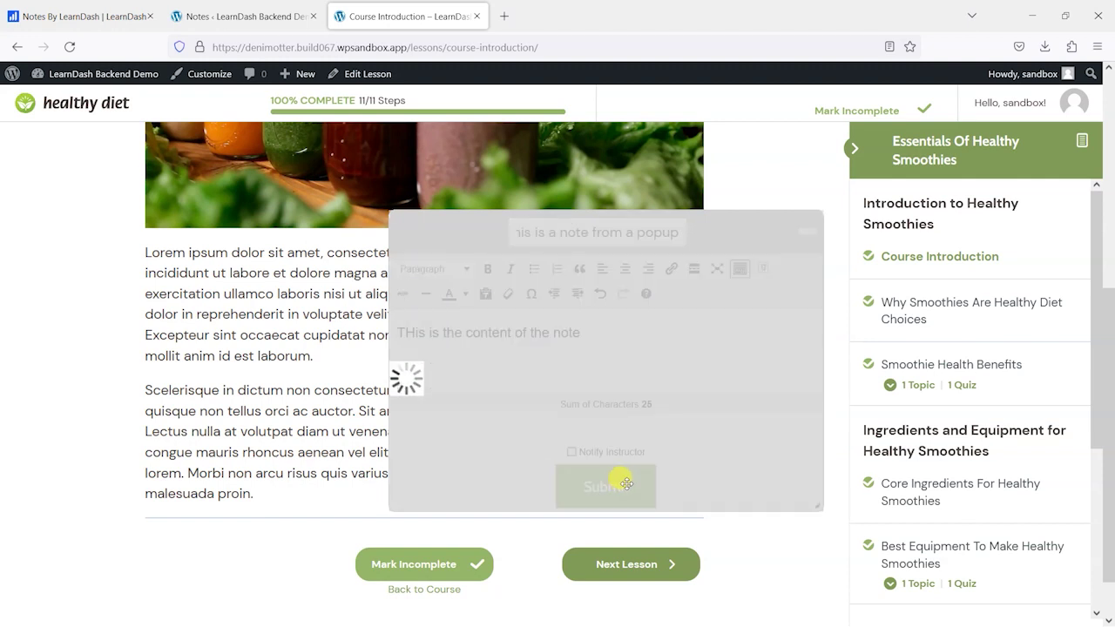
# - Move the minimized icon near the header and reposition the open popup over the lesson text
pyautogui.click(802, 237)
pyautogui.moveTo(809, 224); pyautogui.dragTo(794, 106)
pyautogui.click(790, 103)
pyautogui.click(788, 106)
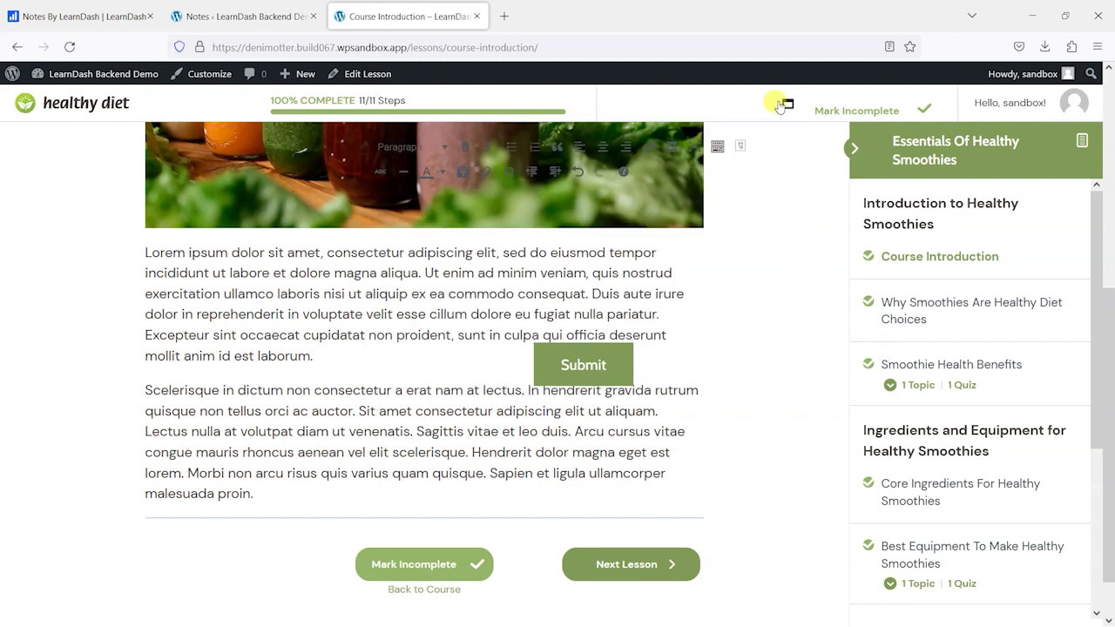
pyautogui.scroll(-1, 523, 424)
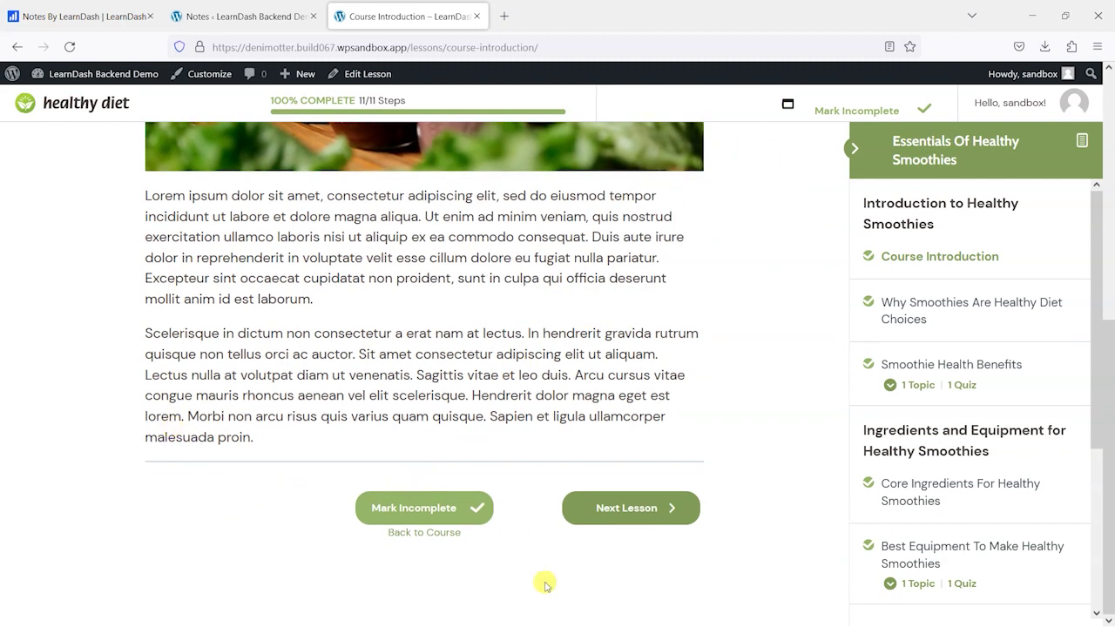
pyautogui.scroll(1, 637, 290)
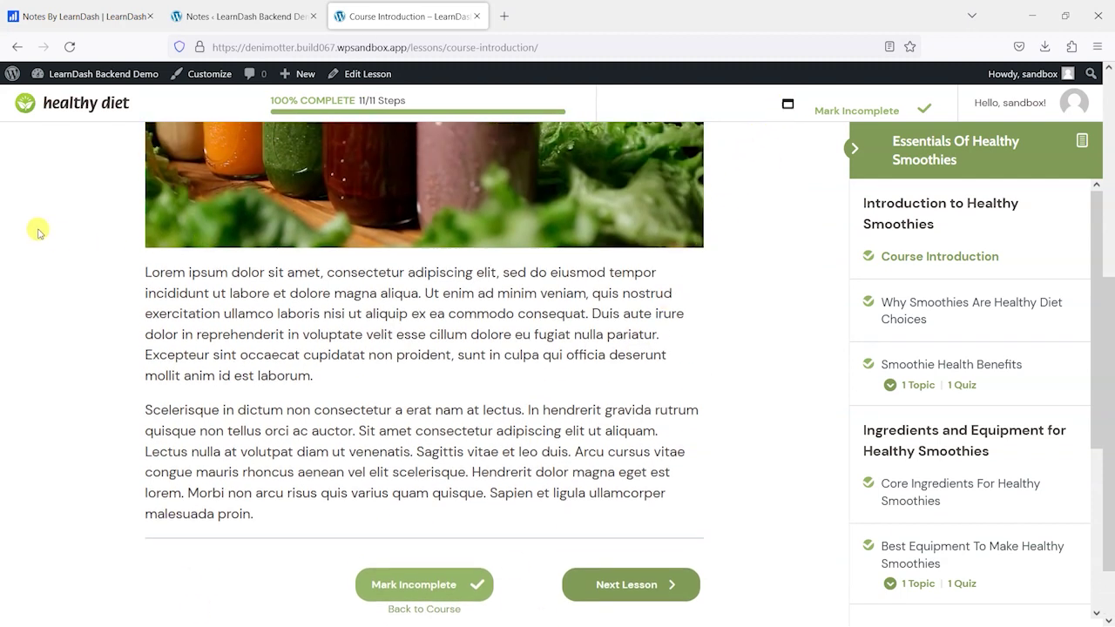
pyautogui.click(788, 106)
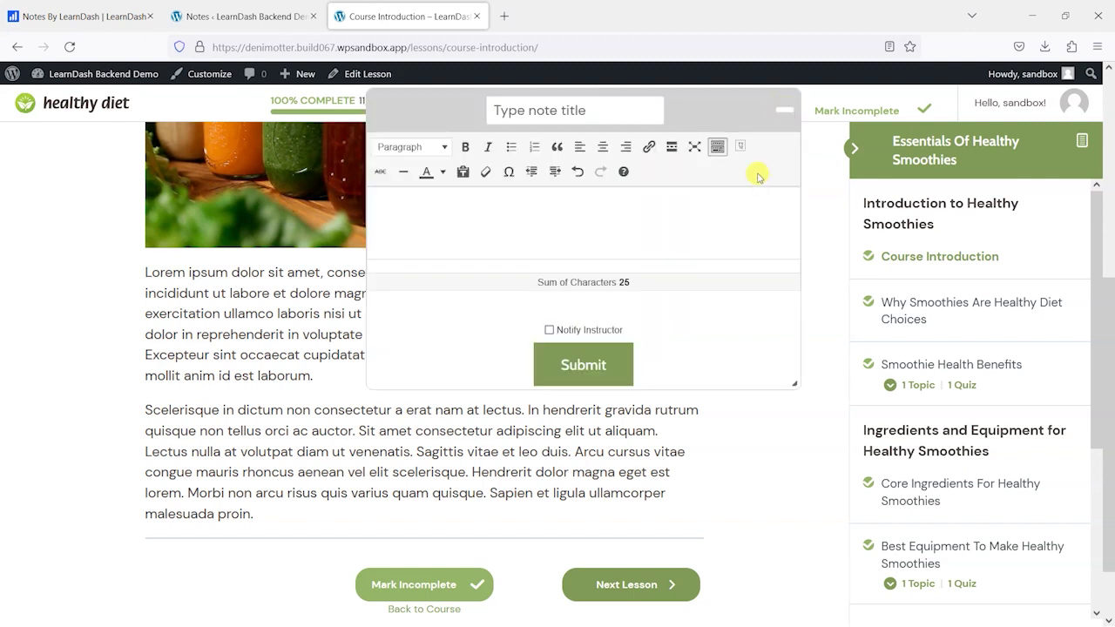
pyautogui.moveTo(720, 122); pyautogui.dragTo(439, 243)
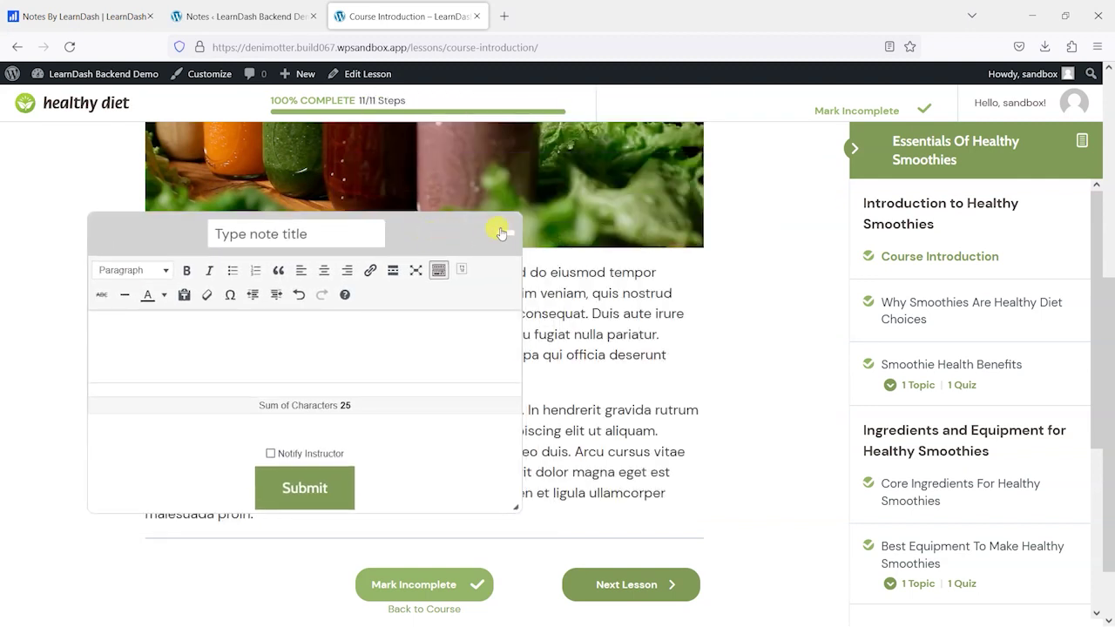
pyautogui.click(502, 232)
pyautogui.scroll(5, 582, 301)
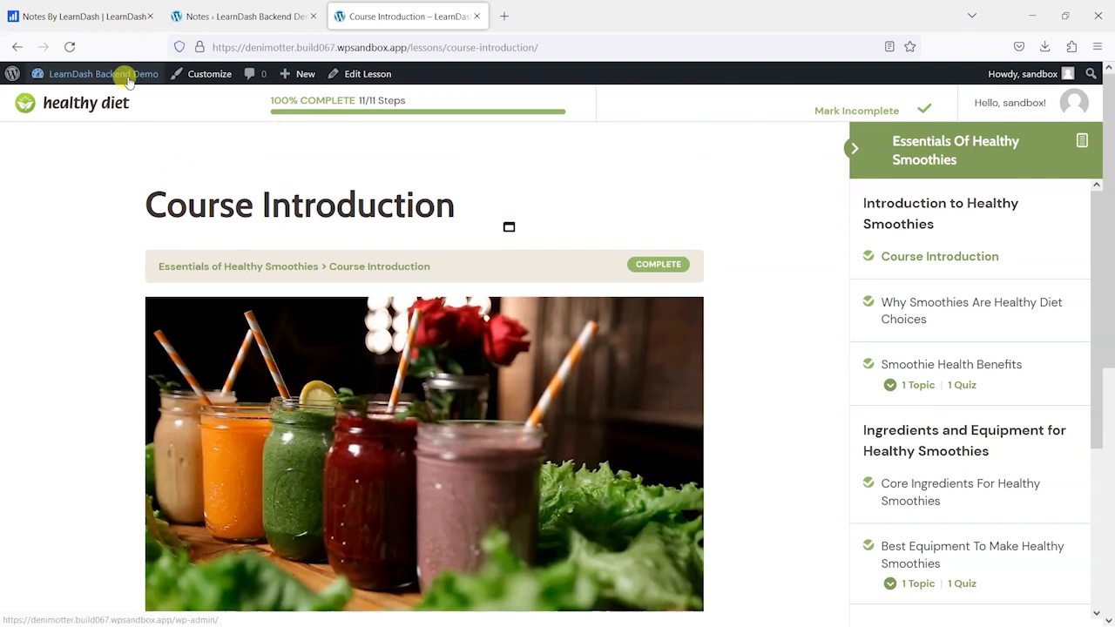
# - Reload the lesson, move the popup over the lesson image, and leave it minimized
pyautogui.click(70, 46)
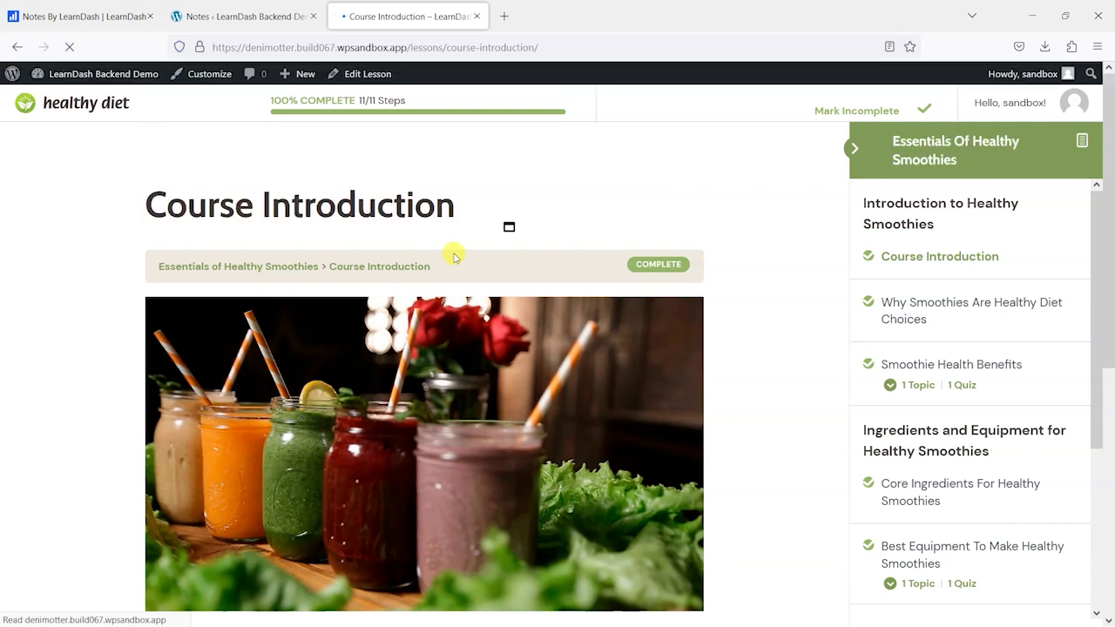
pyautogui.click(509, 226)
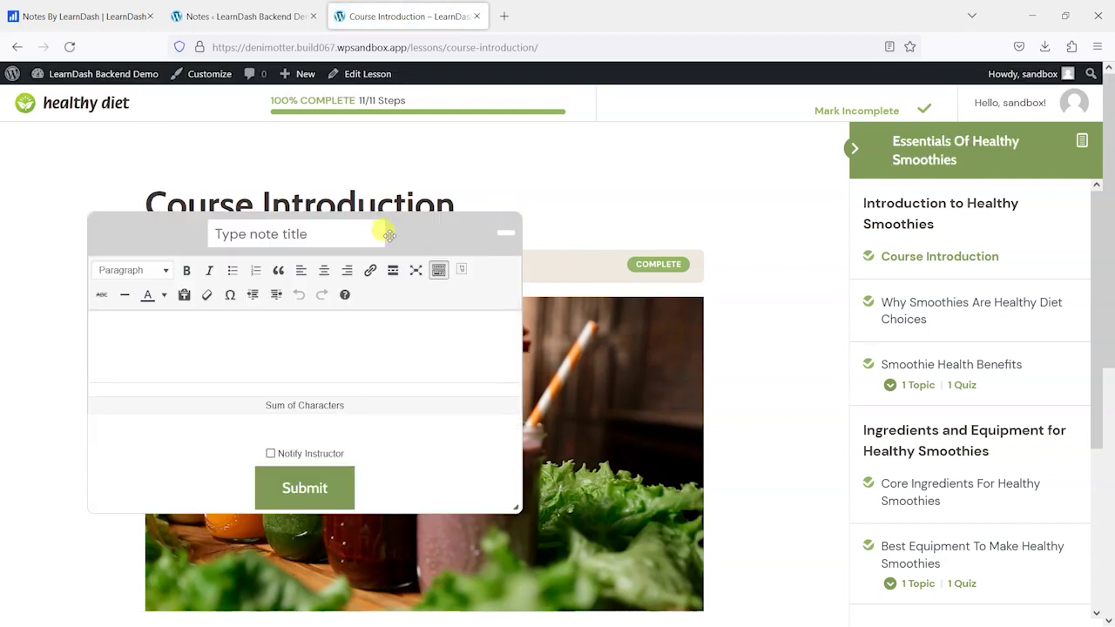
pyautogui.moveTo(390, 232); pyautogui.dragTo(650, 166)
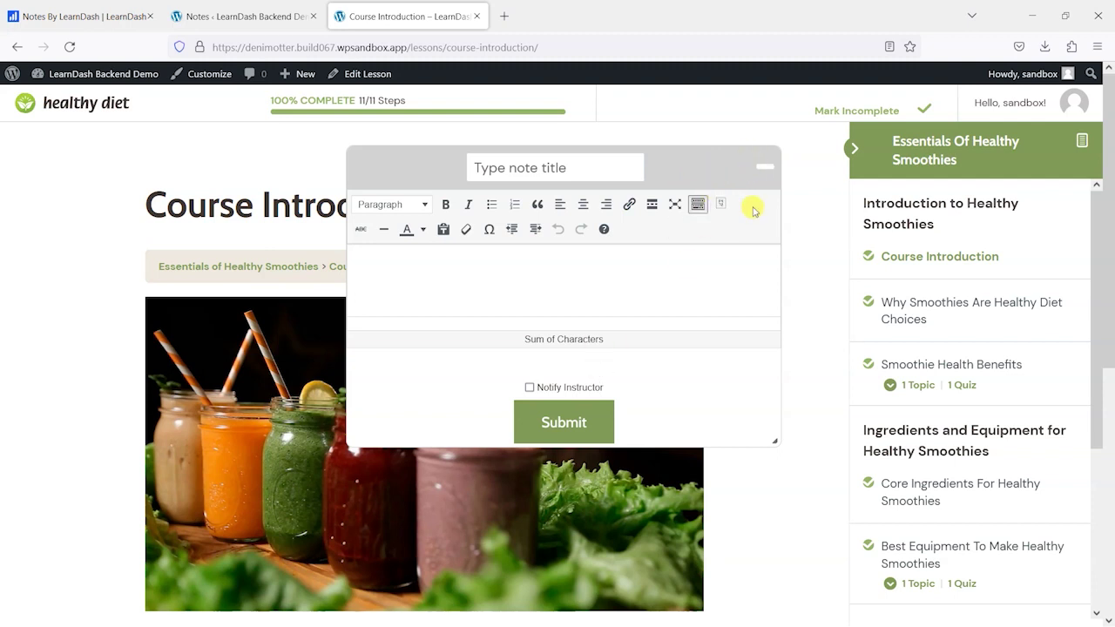
pyautogui.click(769, 172)
pyautogui.click(764, 168)
pyautogui.click(727, 177)
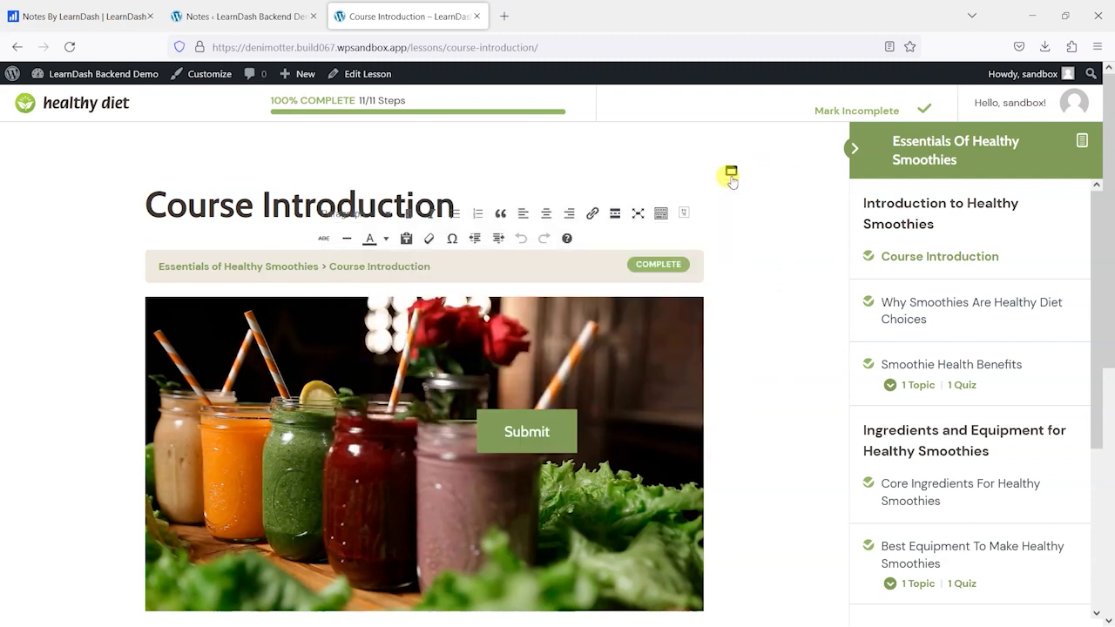
pyautogui.click(228, 16)
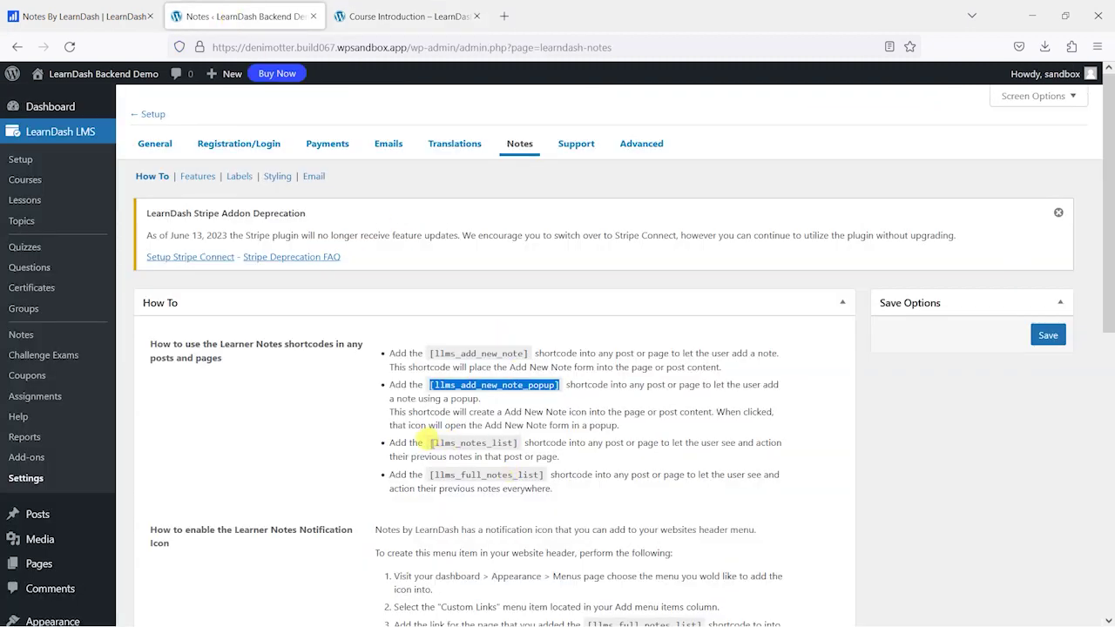
# - Paste [llms_notes_list] below the popup shortcode, update the lesson, and view My Historical Notes
pyautogui.moveTo(429, 442); pyautogui.dragTo(512, 440)
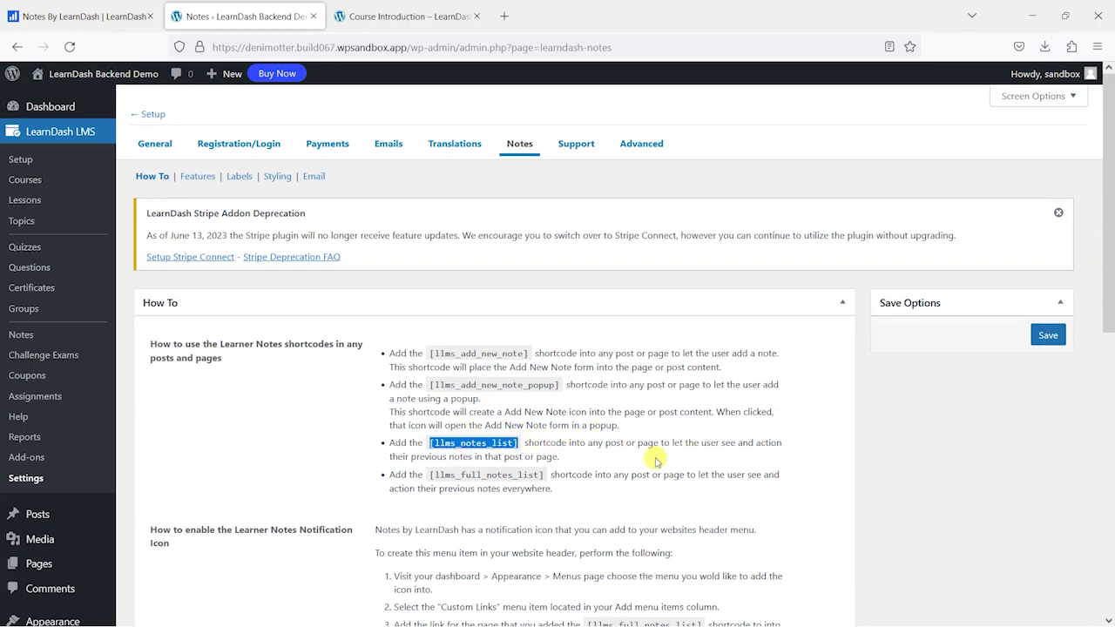
pyautogui.click(401, 16)
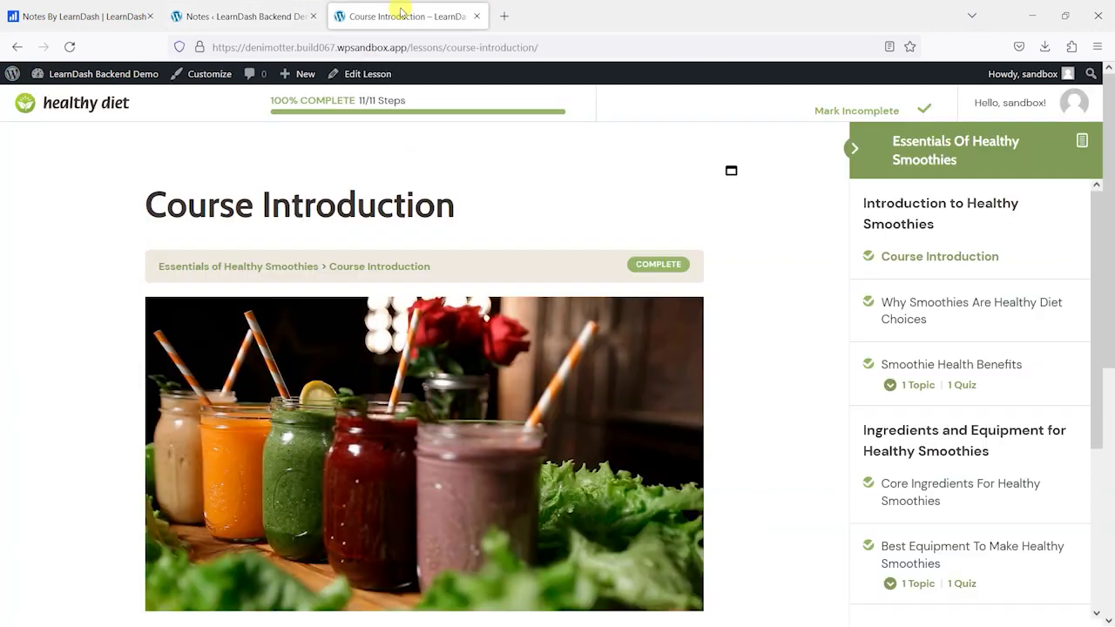
pyautogui.click(357, 75)
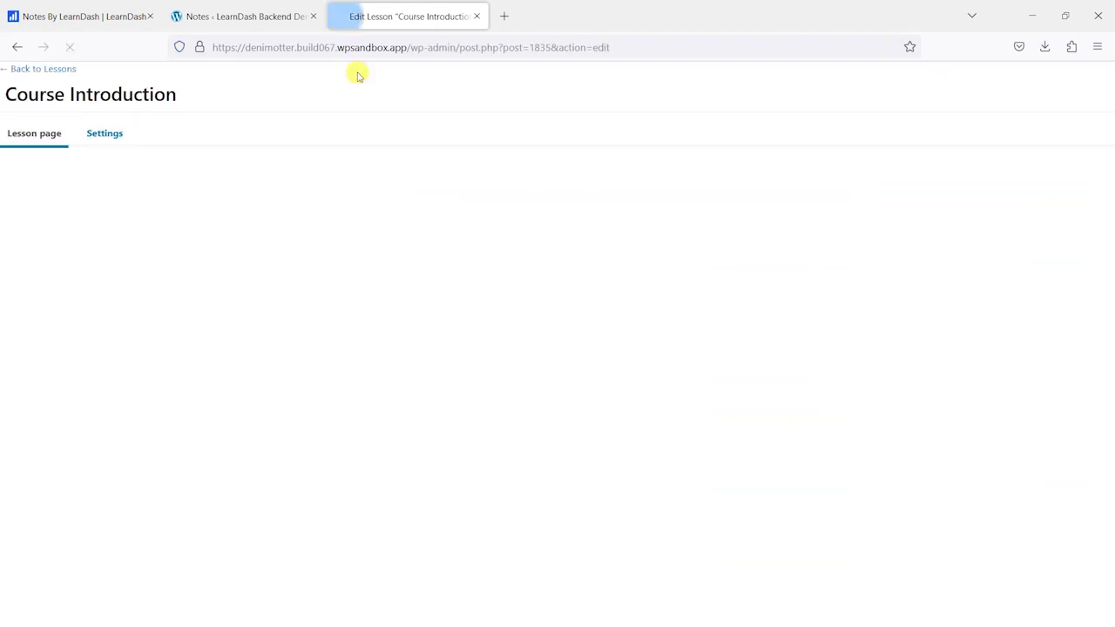
pyautogui.scroll(-5, 744, 447)
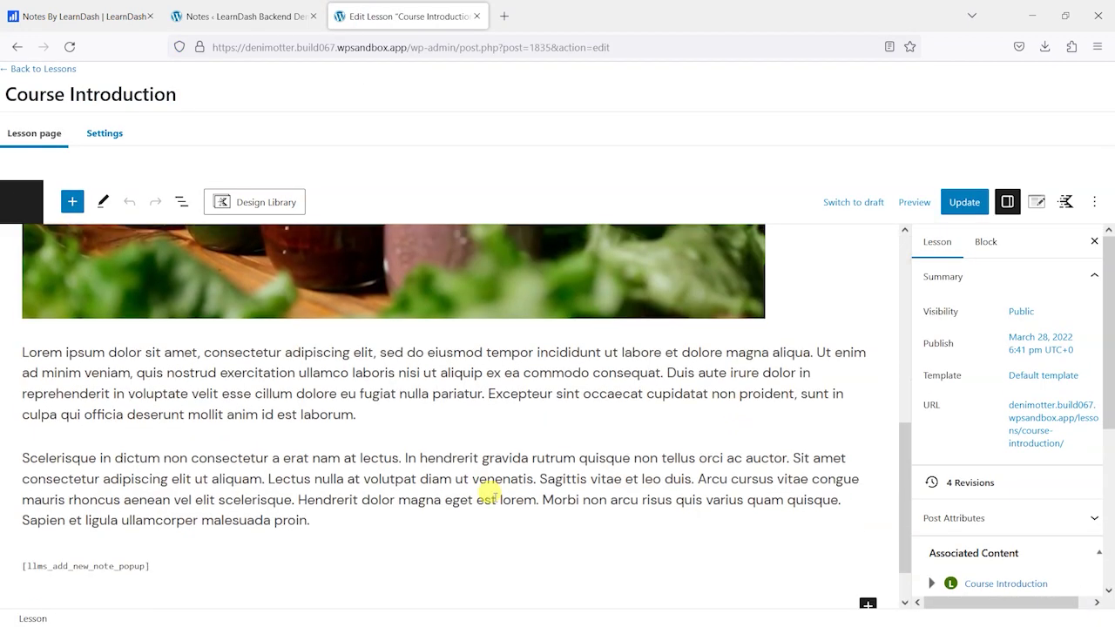
pyautogui.click(160, 507)
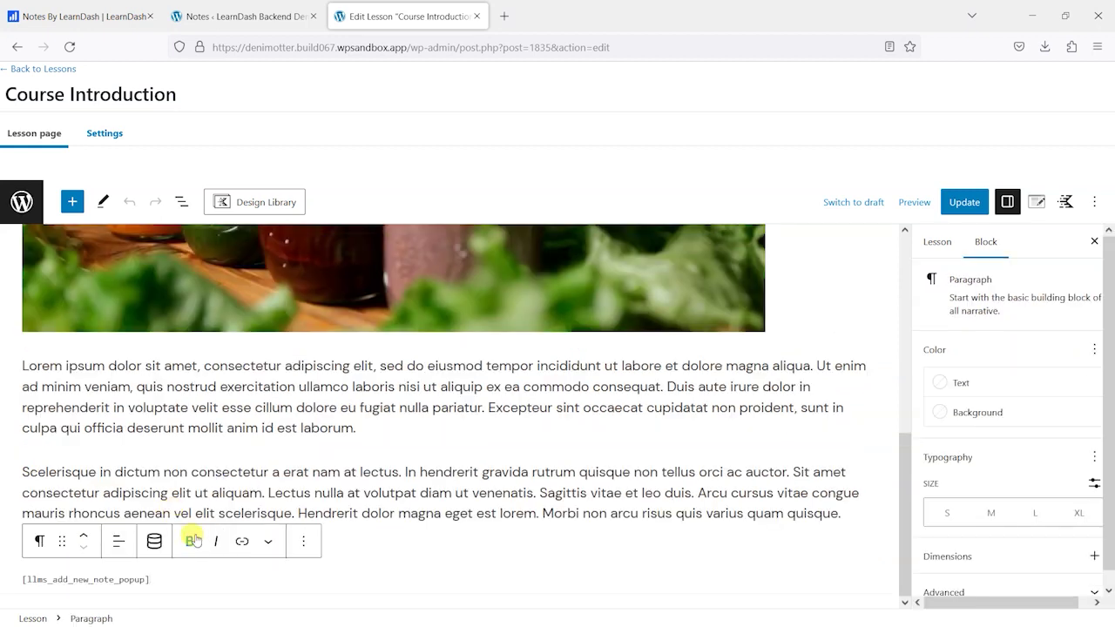
pyautogui.press('Return')
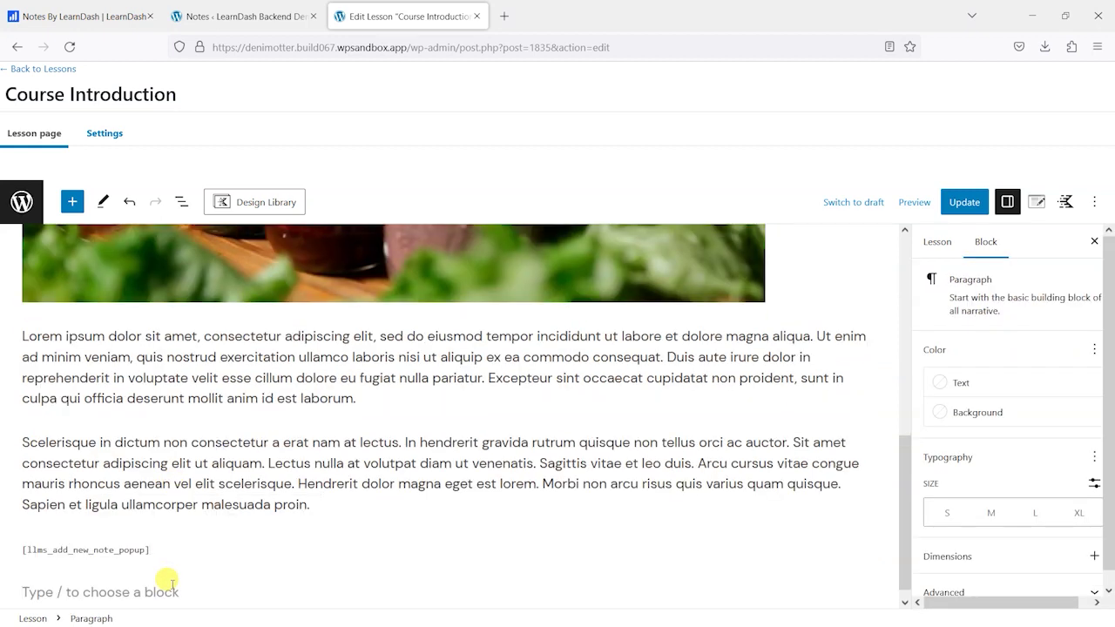
pyautogui.write('[llms_notes_list]')
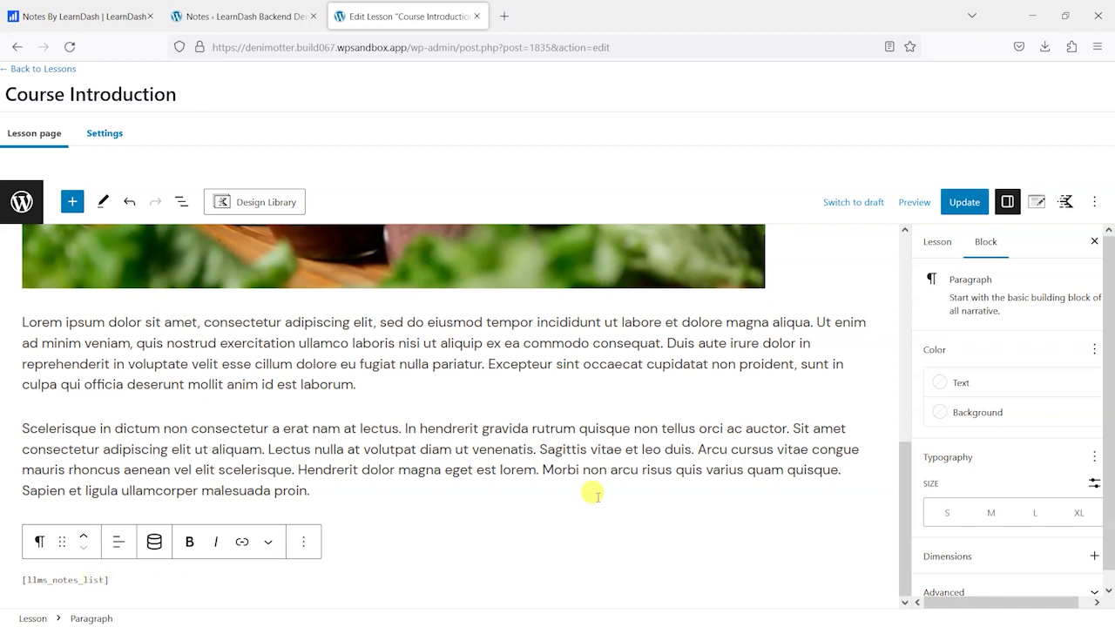
pyautogui.click(963, 205)
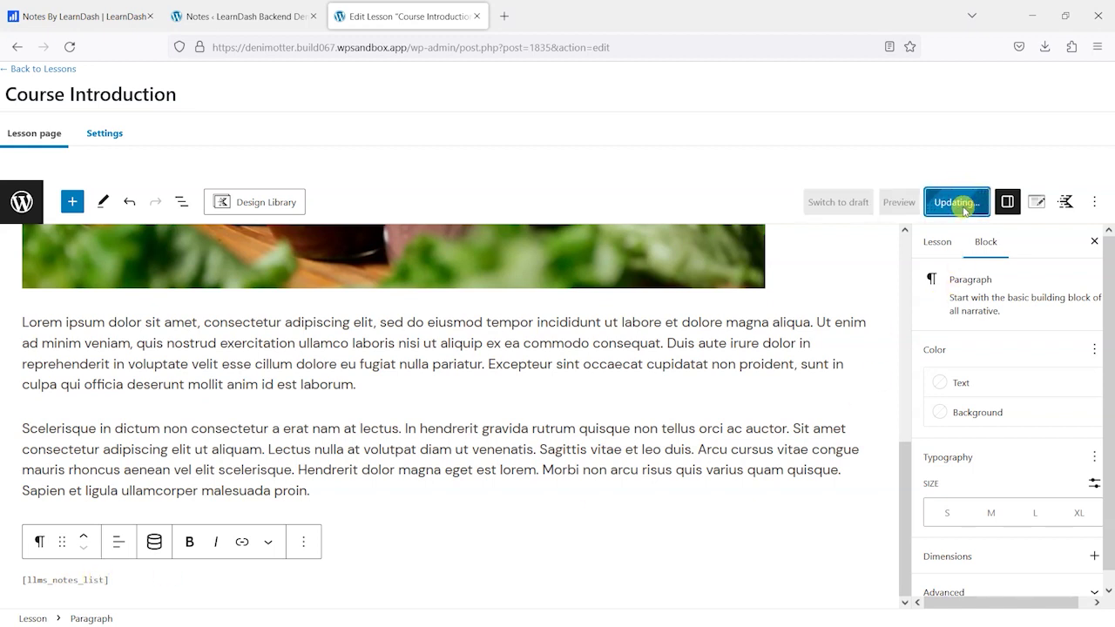
pyautogui.click(157, 580)
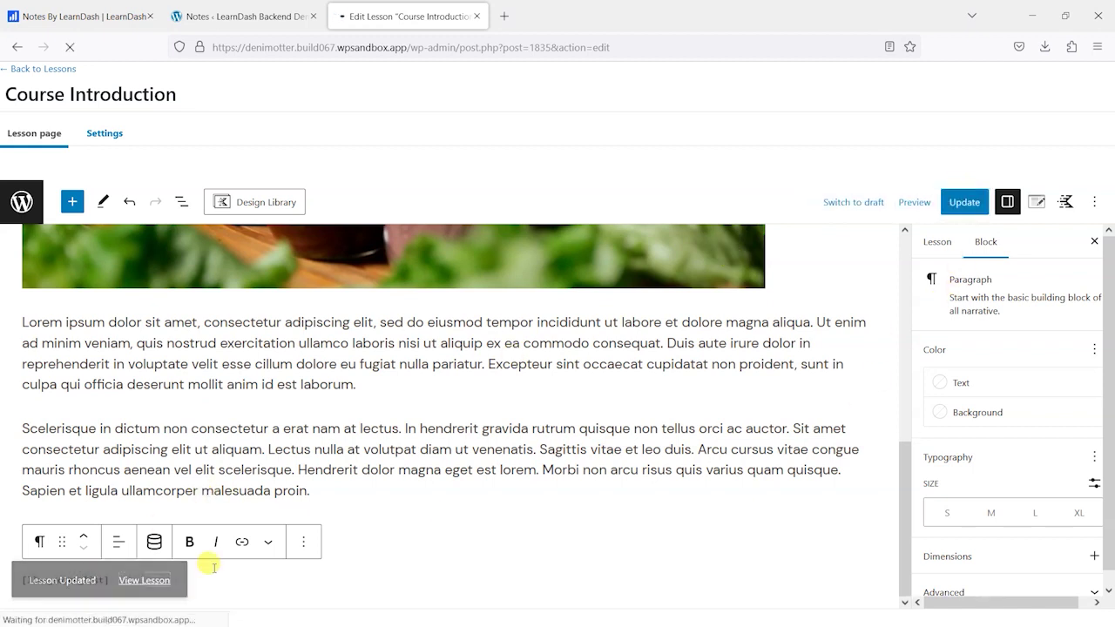
# - Expand the My Historical Notes panel to show the three saved notes with Delete and Download
pyautogui.scroll(-5, 599, 444)
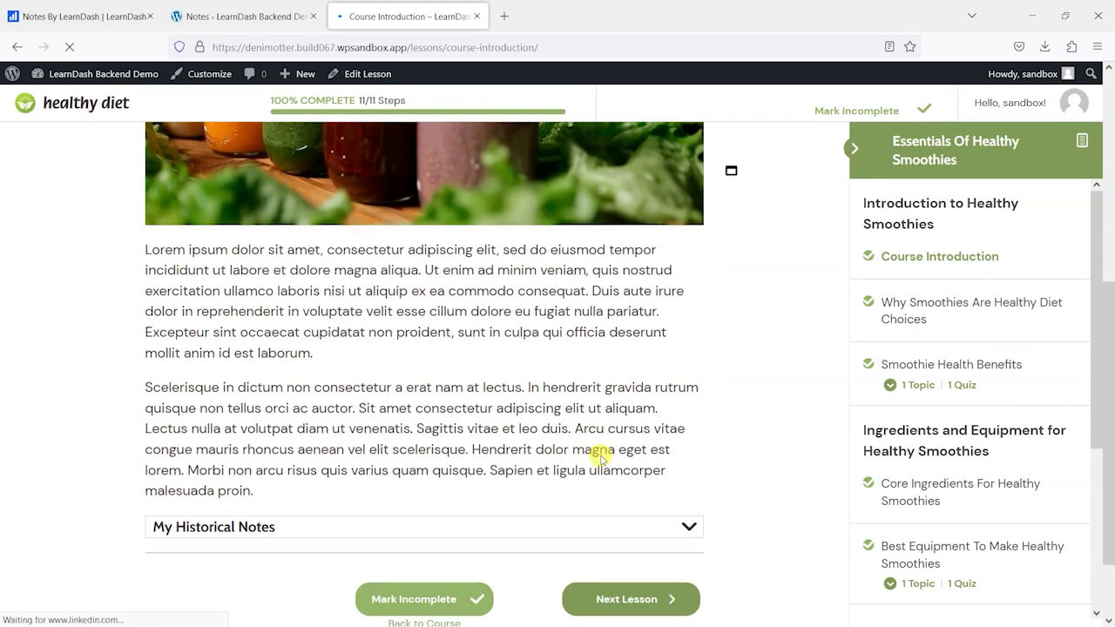
pyautogui.scroll(-2, 600, 458)
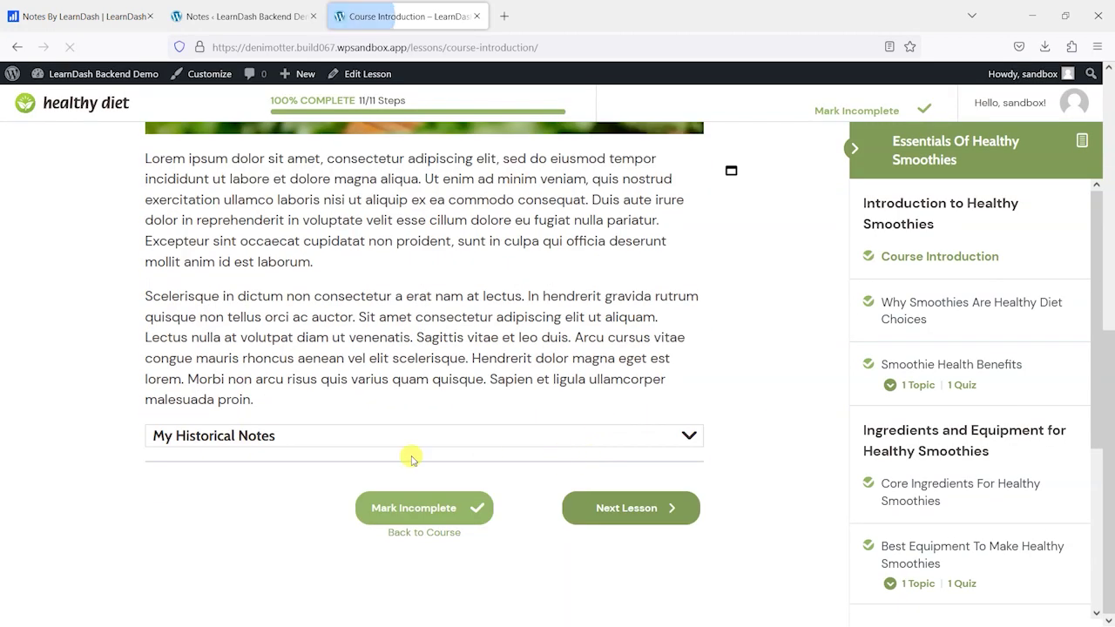
pyautogui.click(691, 436)
pyautogui.scroll(-3, 325, 374)
pyautogui.scroll(-2, 510, 430)
pyautogui.scroll(2, 500, 436)
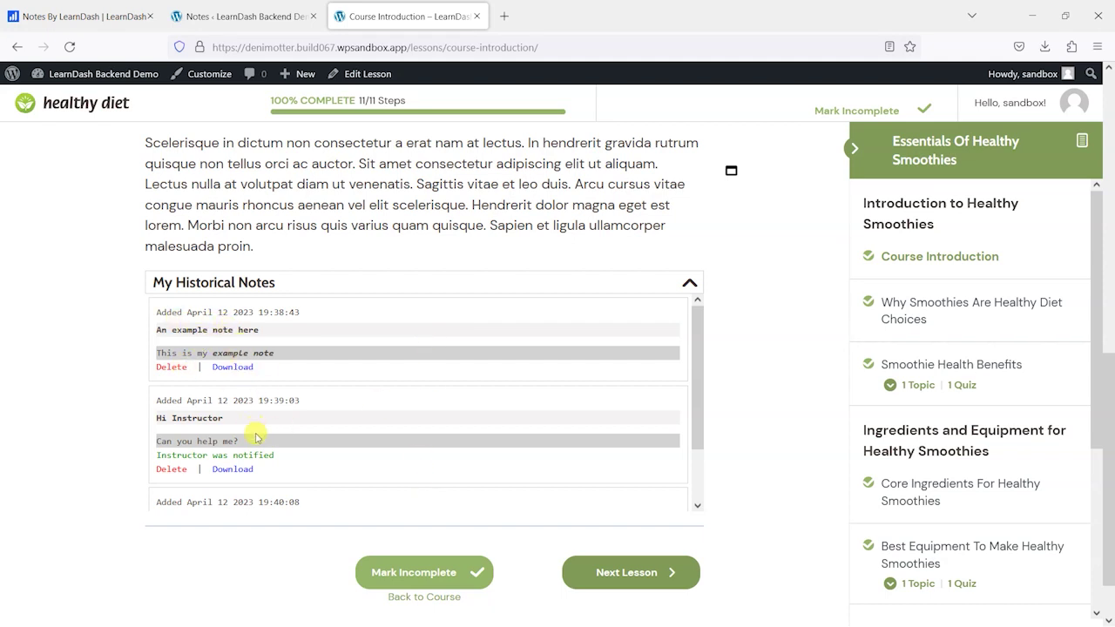
# - Highlight the 'Instructor was notified' message twice, clearing the selection each time
pyautogui.scroll(-1, 179, 338)
pyautogui.scroll(1, 170, 361)
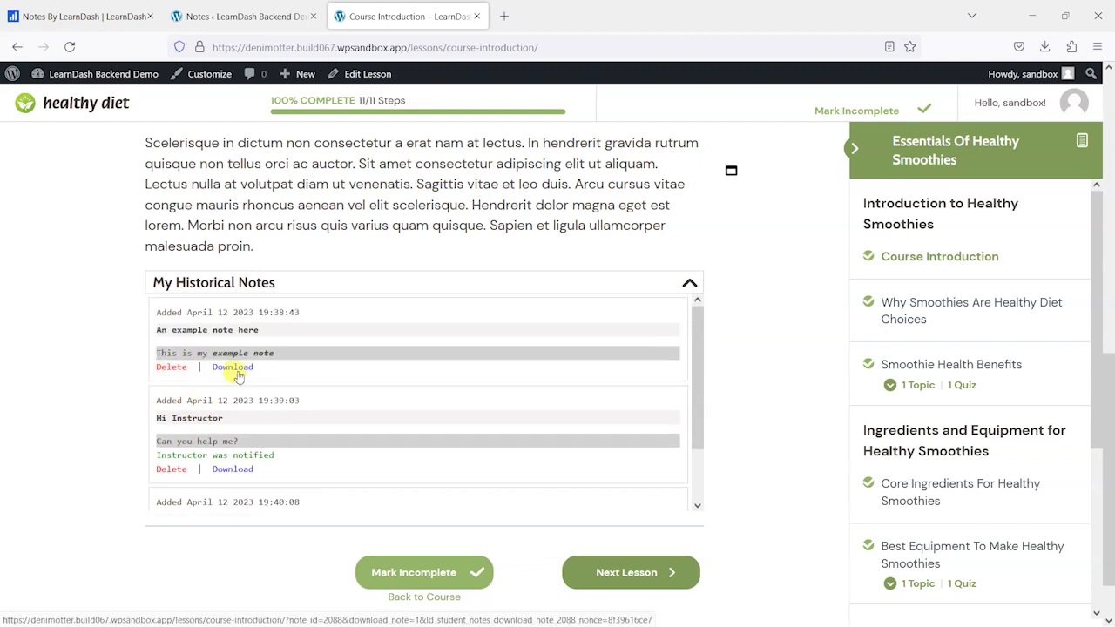
pyautogui.scroll(-1, 253, 383)
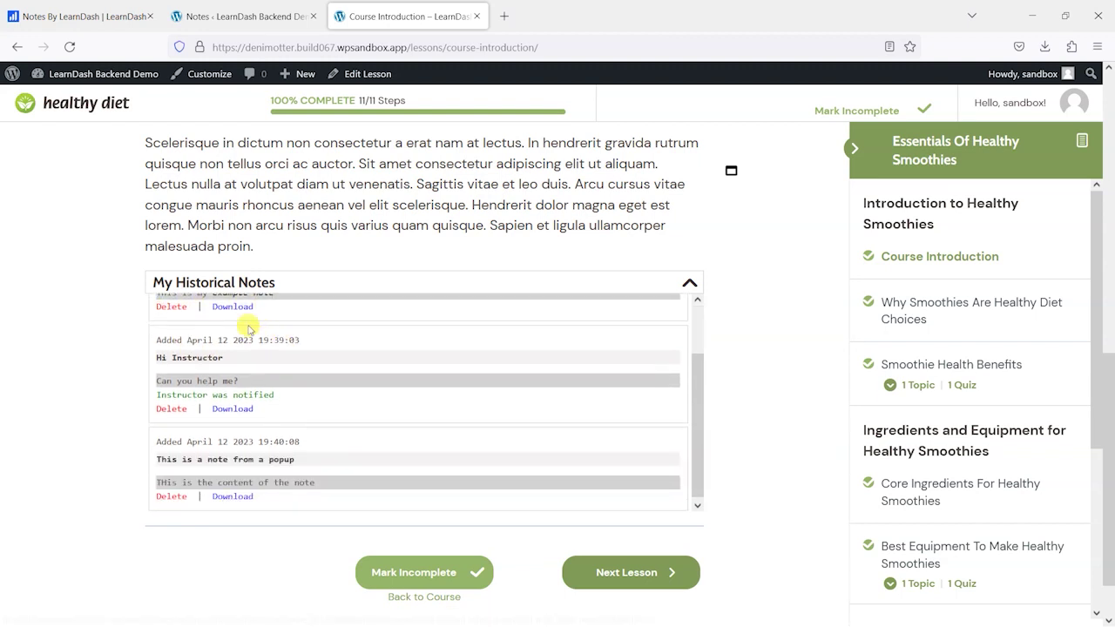
pyautogui.moveTo(288, 394); pyautogui.dragTo(163, 389)
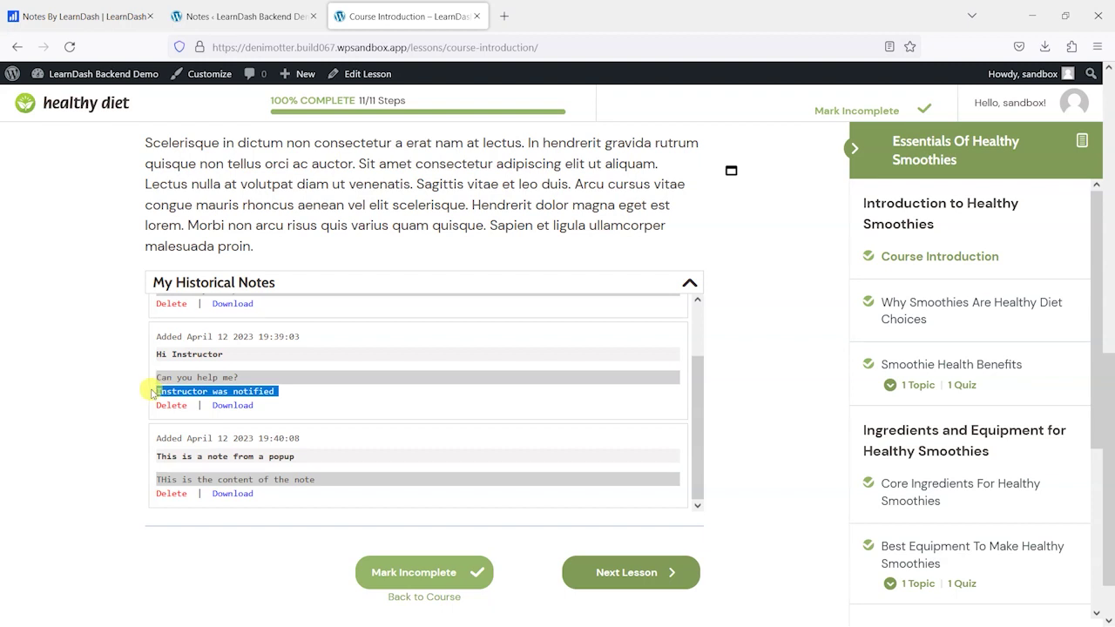
pyautogui.click(183, 394)
pyautogui.moveTo(159, 390); pyautogui.dragTo(306, 398)
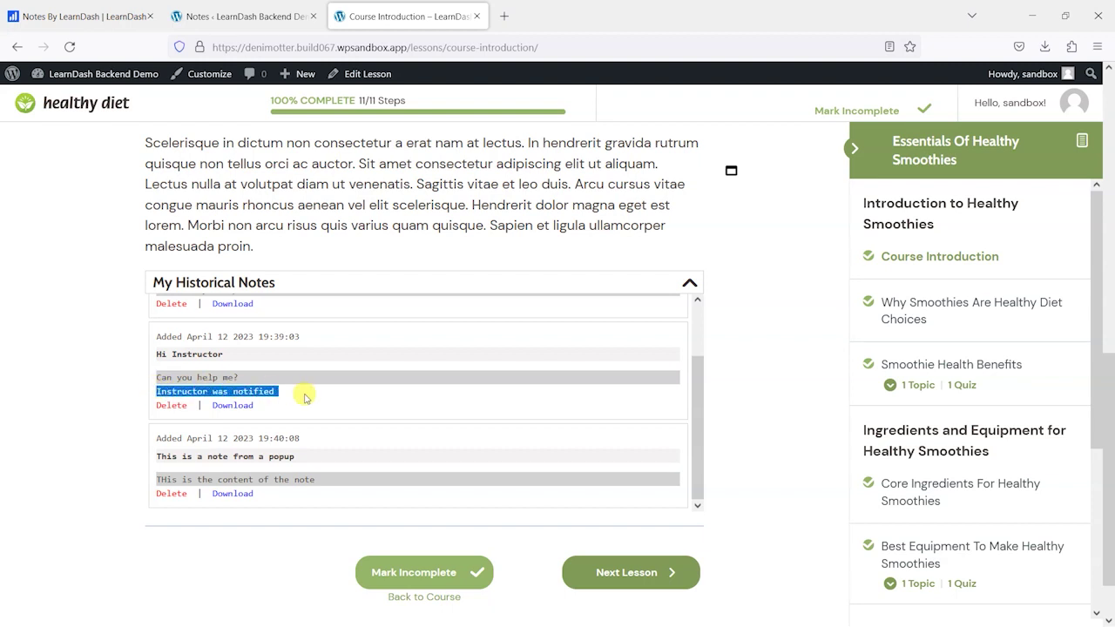
pyautogui.click(250, 384)
pyautogui.scroll(-2, 291, 416)
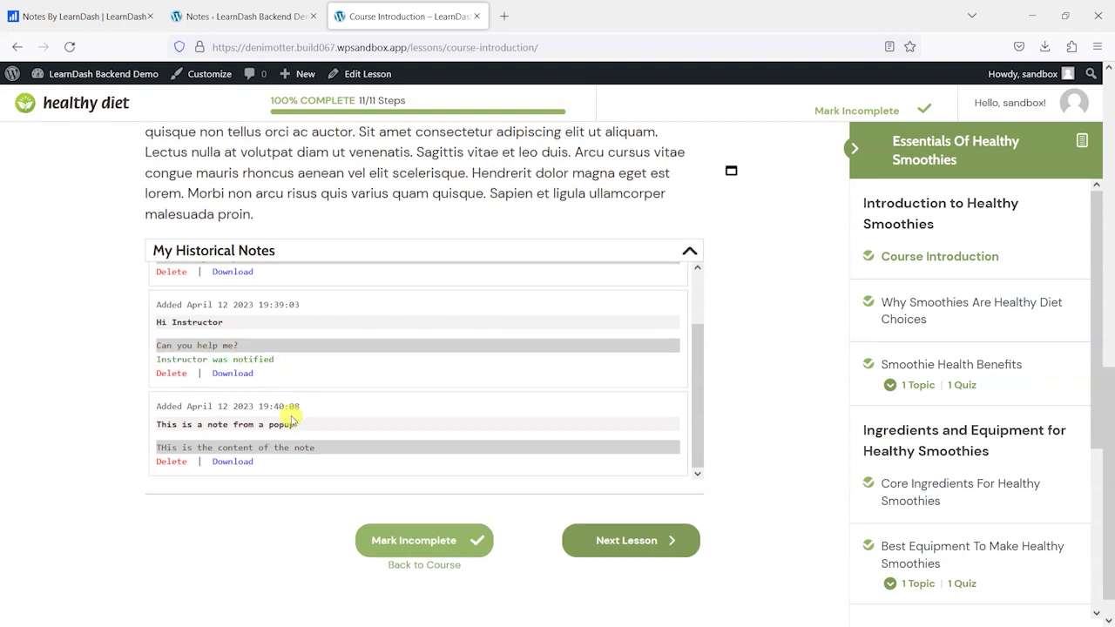
pyautogui.scroll(2, 246, 389)
# - Delete the first note, 'An example note here', confirming with OK to leave two notes
pyautogui.click(169, 302)
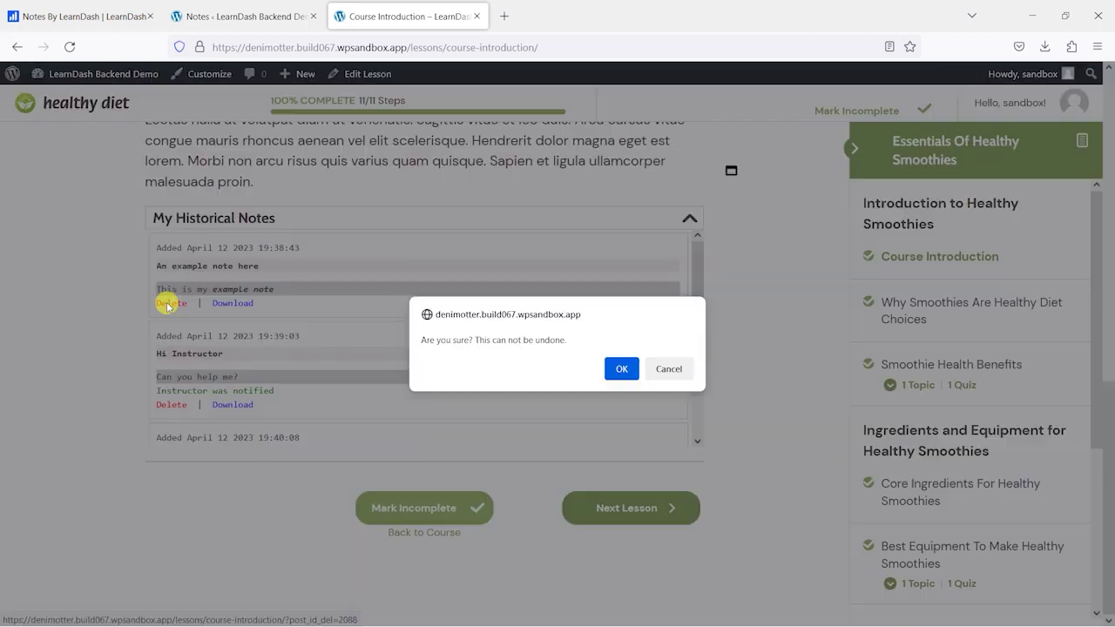
pyautogui.click(619, 369)
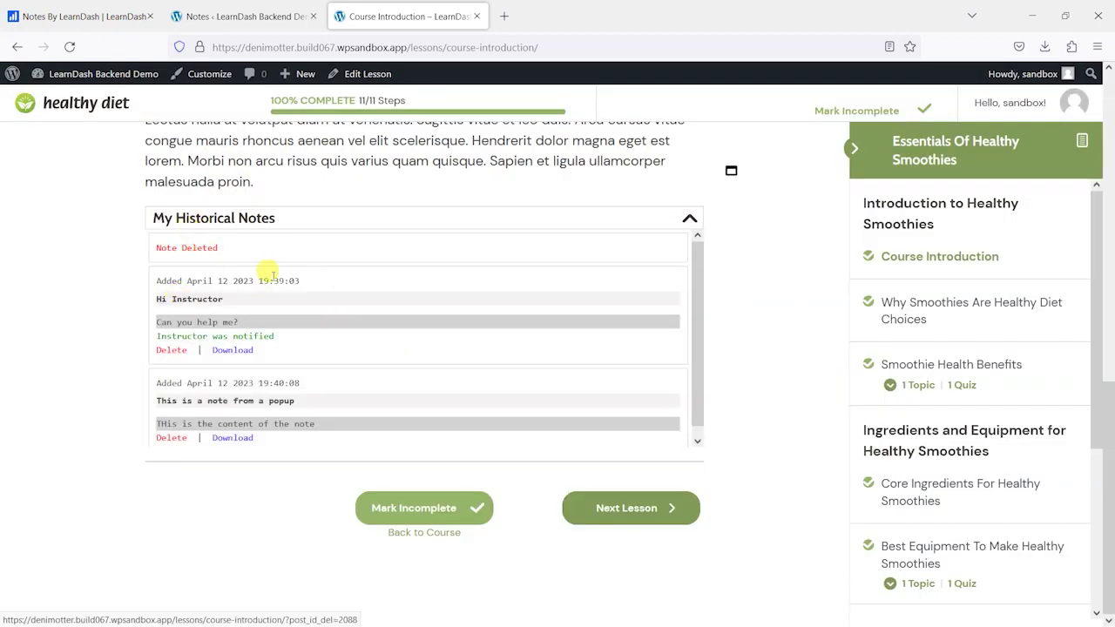
pyautogui.scroll(3, 331, 376)
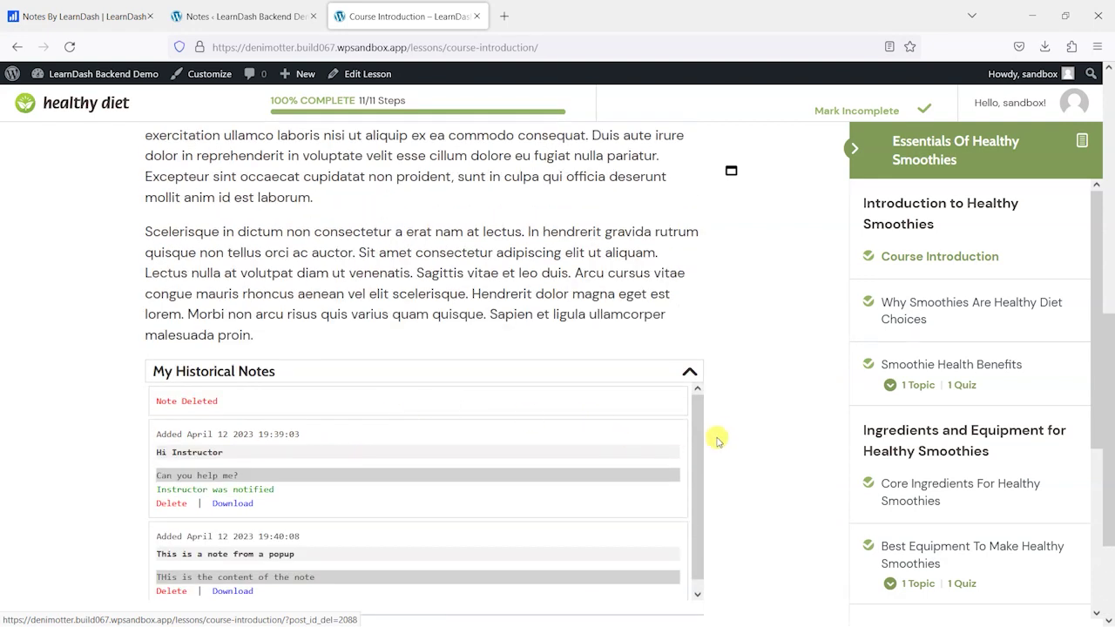
pyautogui.scroll(3, 717, 438)
pyautogui.scroll(4, 743, 502)
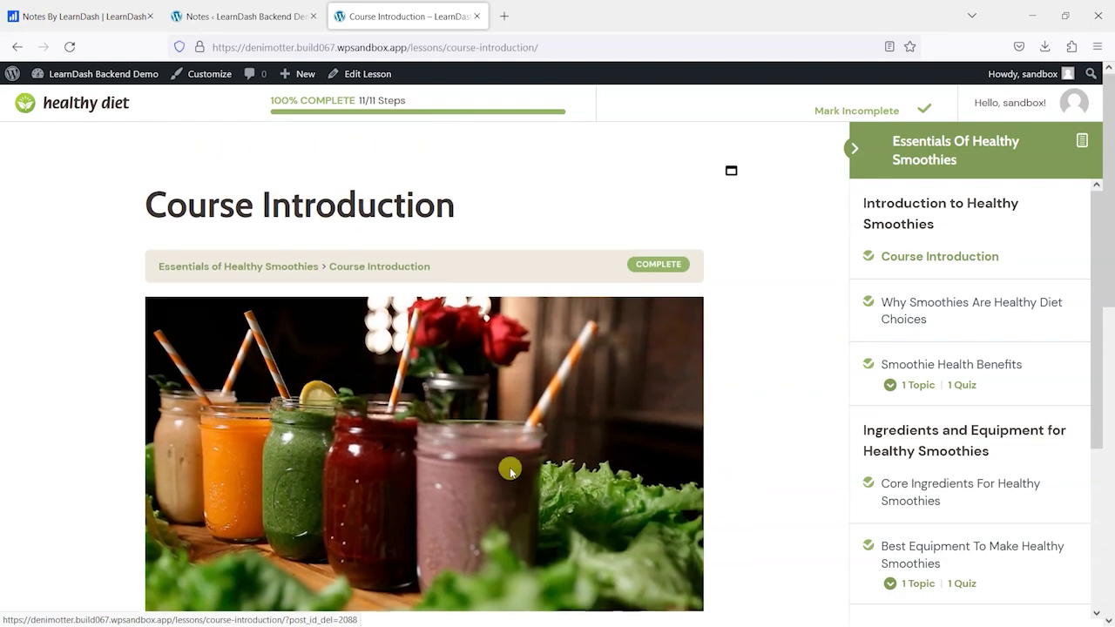
pyautogui.scroll(-2, 513, 463)
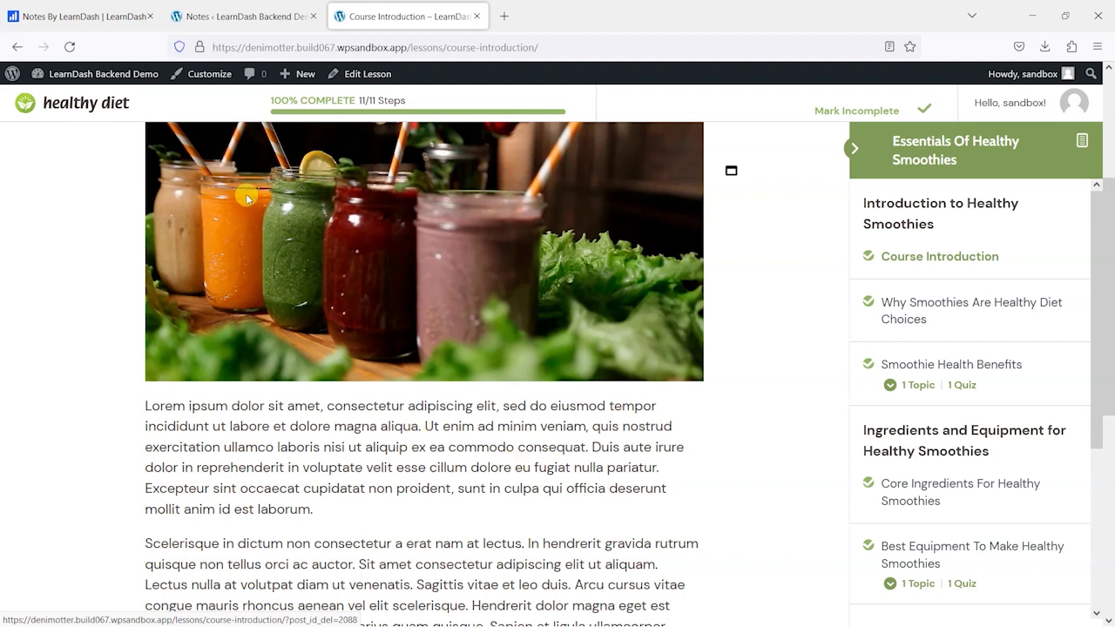
# - Copy the [llms_full_notes_list] shortcode from the Notes settings and return to the lesson tab
pyautogui.click(239, 15)
pyautogui.scroll(-1, 453, 479)
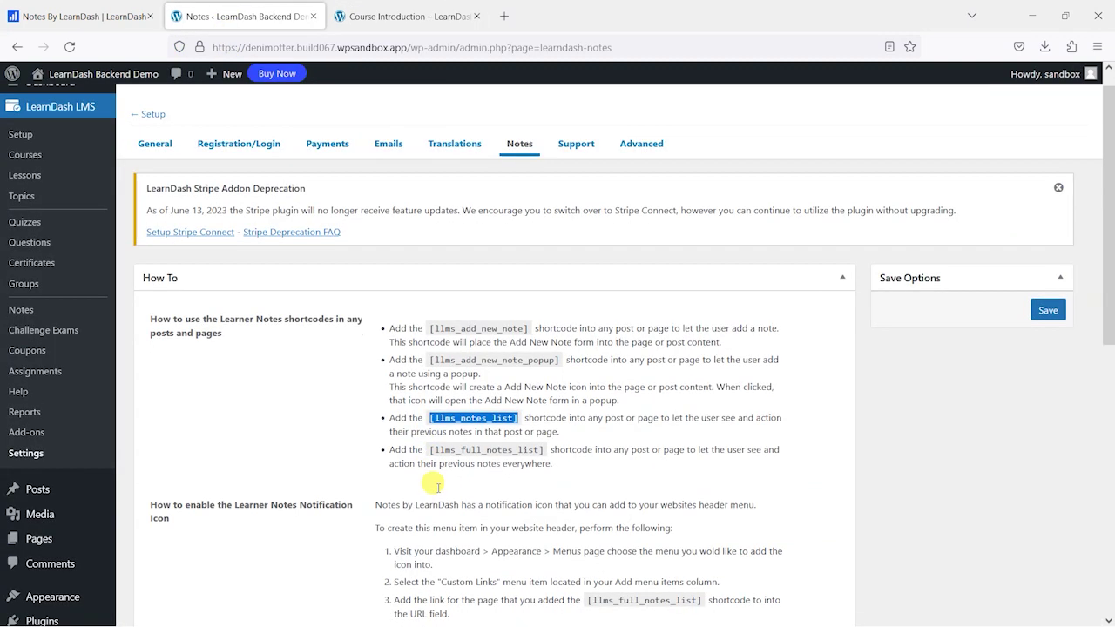
pyautogui.click(441, 441)
pyautogui.moveTo(426, 398); pyautogui.dragTo(527, 398)
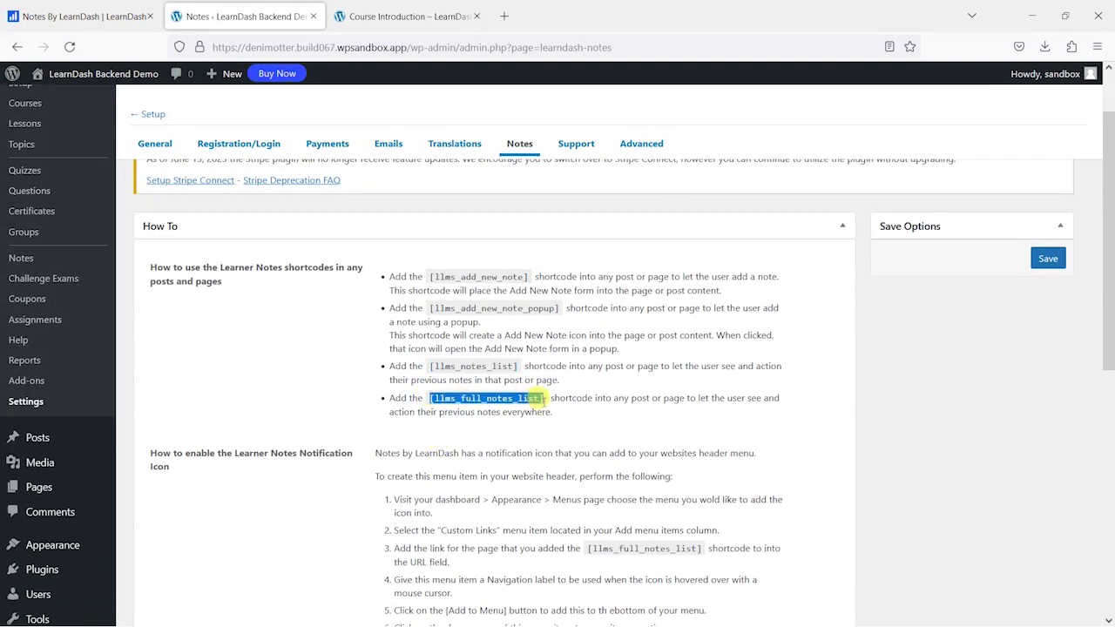
pyautogui.click(435, 16)
pyautogui.moveTo(297, 76)
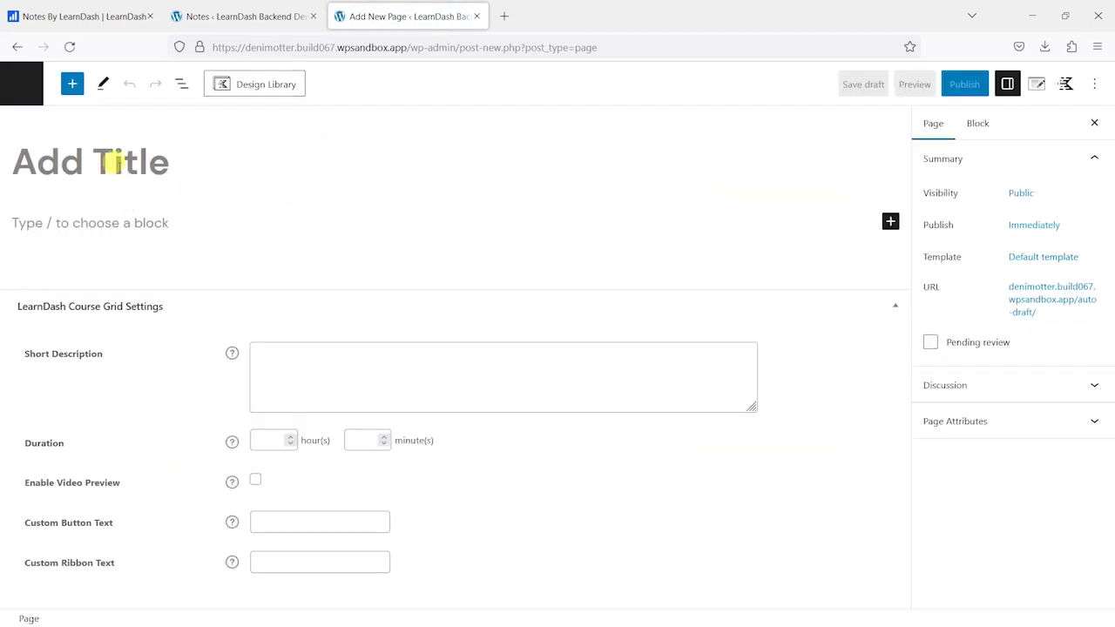
# - Publish a page titled 'My Notes' containing the [llms_full_notes_list] shortcode, then view it
pyautogui.write('My Notes')
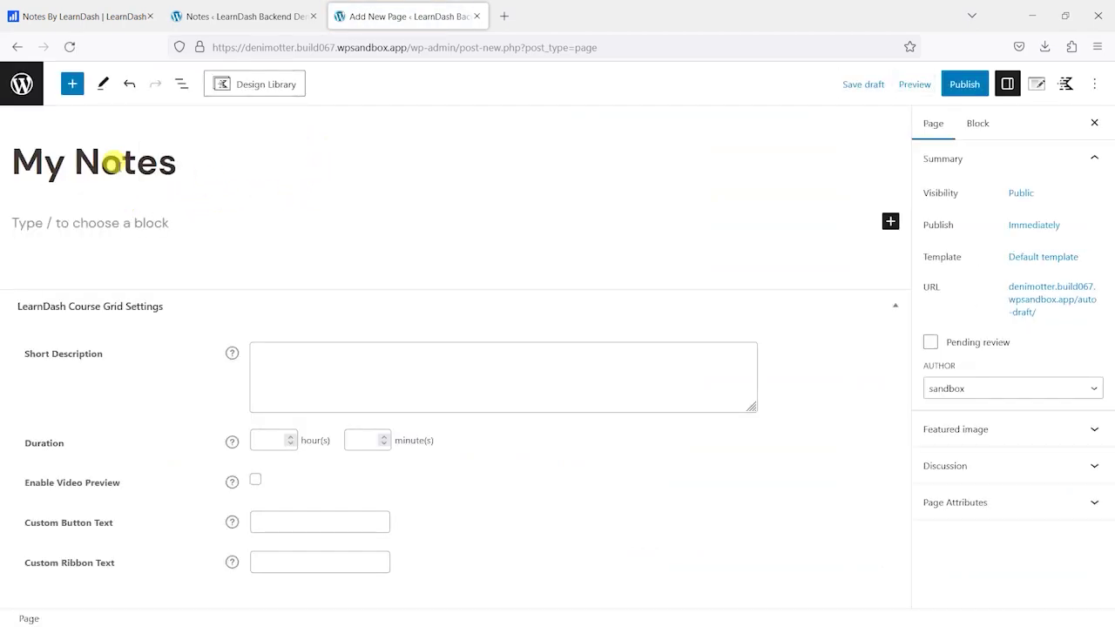
pyautogui.click(115, 222)
pyautogui.write('[llms_full_notes_list]')
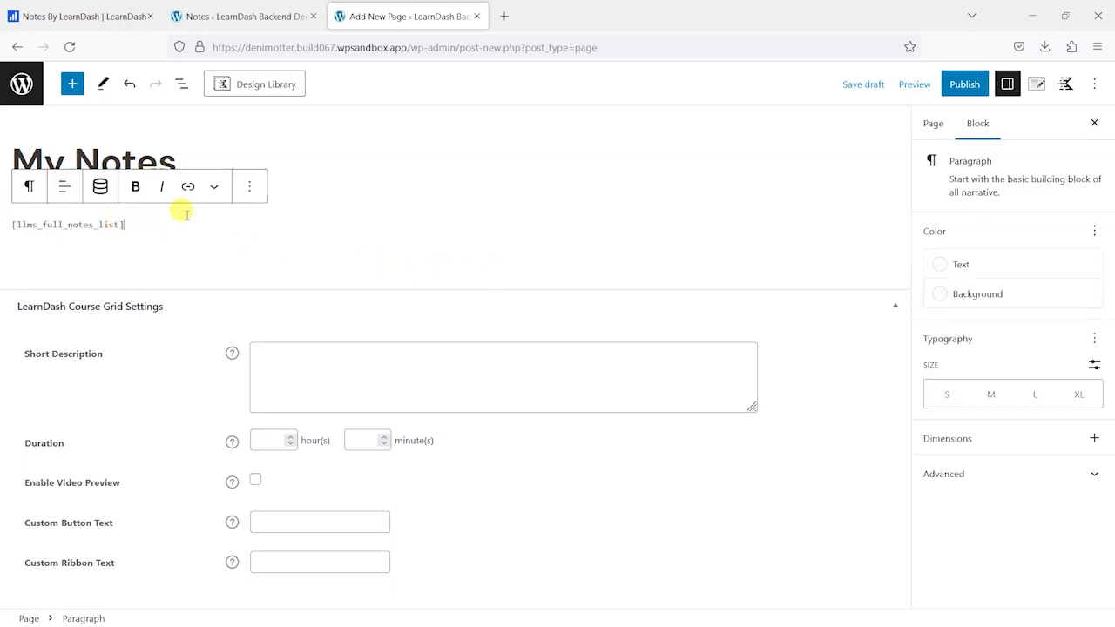
pyautogui.click(961, 87)
pyautogui.click(950, 87)
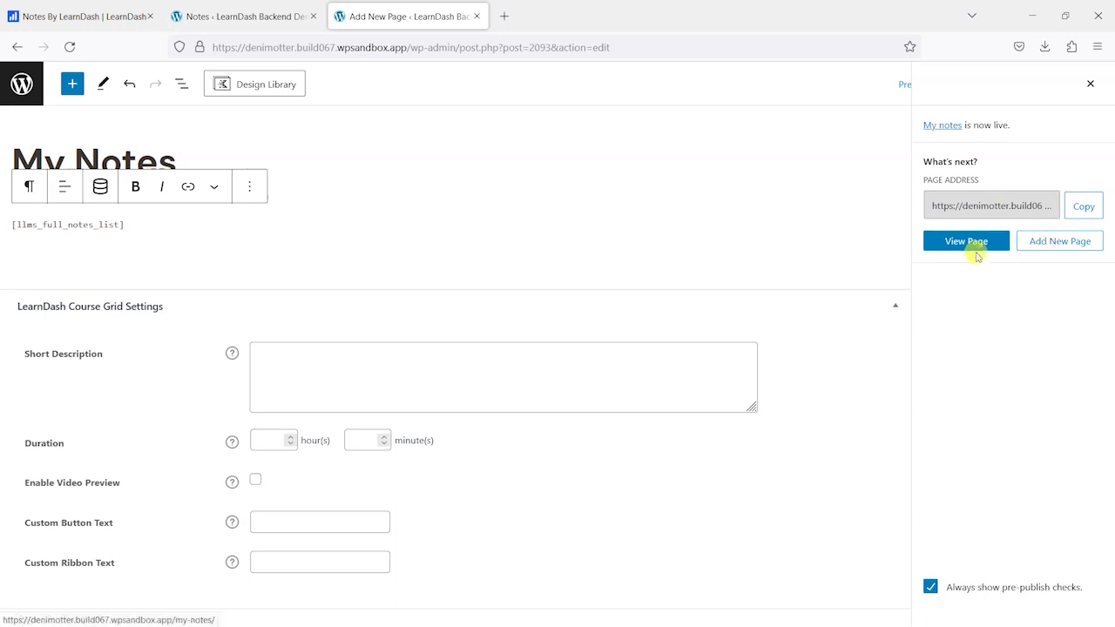
pyautogui.click(973, 248)
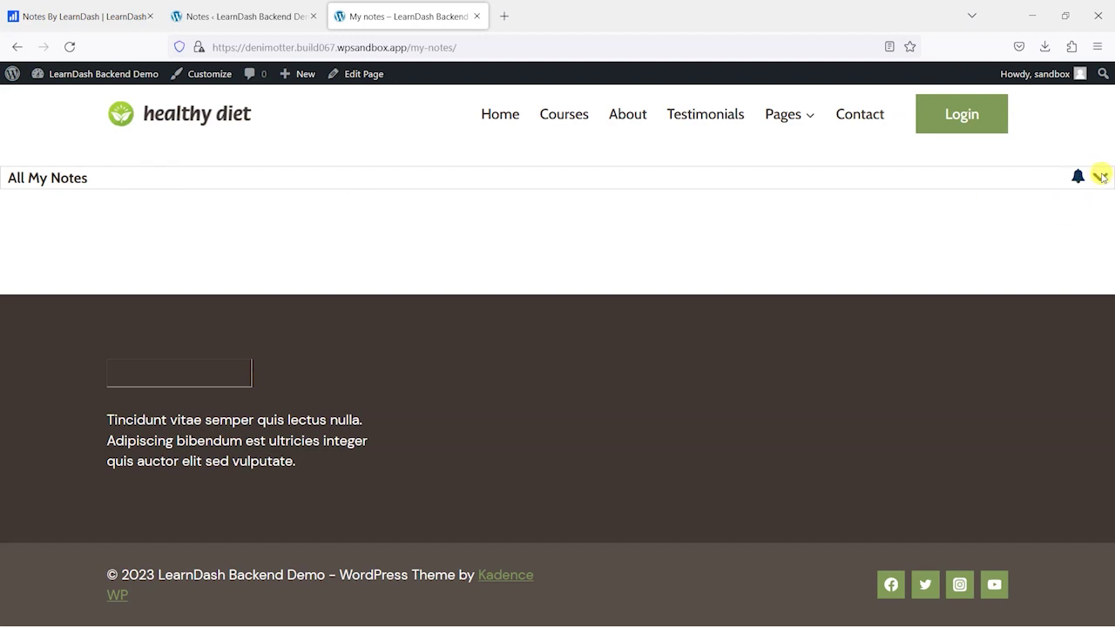
# - Expand All My Notes, glance at the settings tab, and return to the live My Notes page
pyautogui.click(1100, 176)
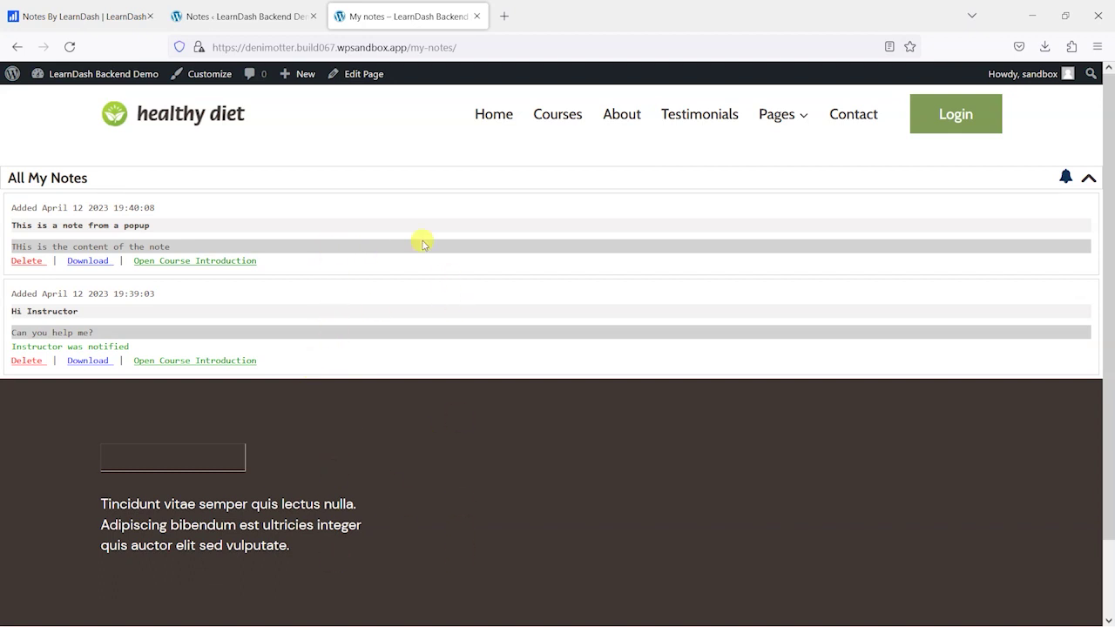
pyautogui.click(249, 15)
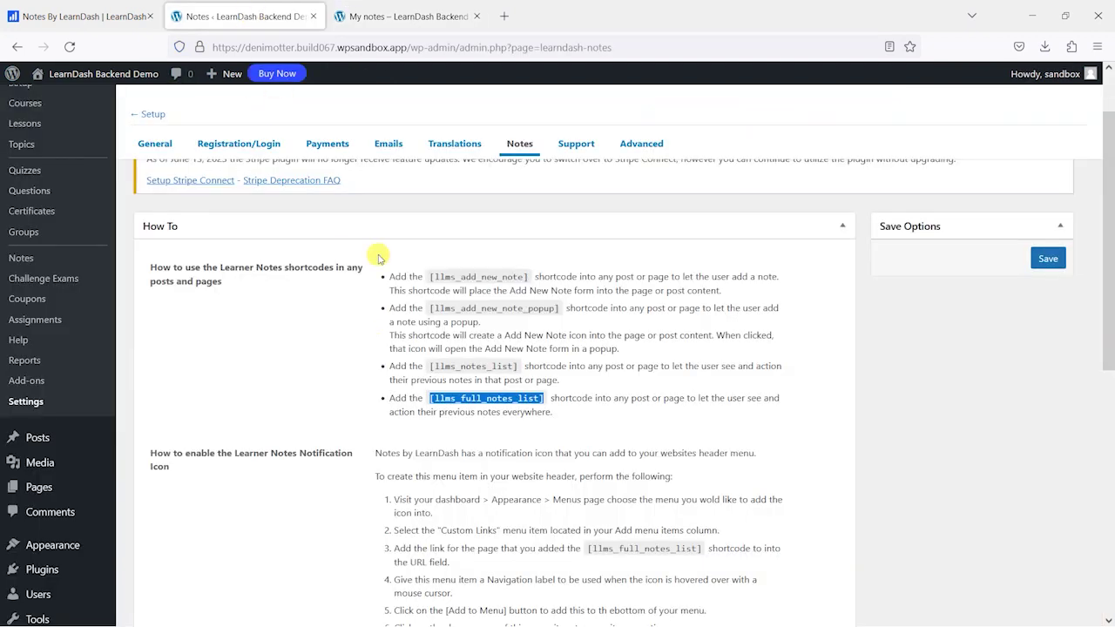
pyautogui.click(392, 14)
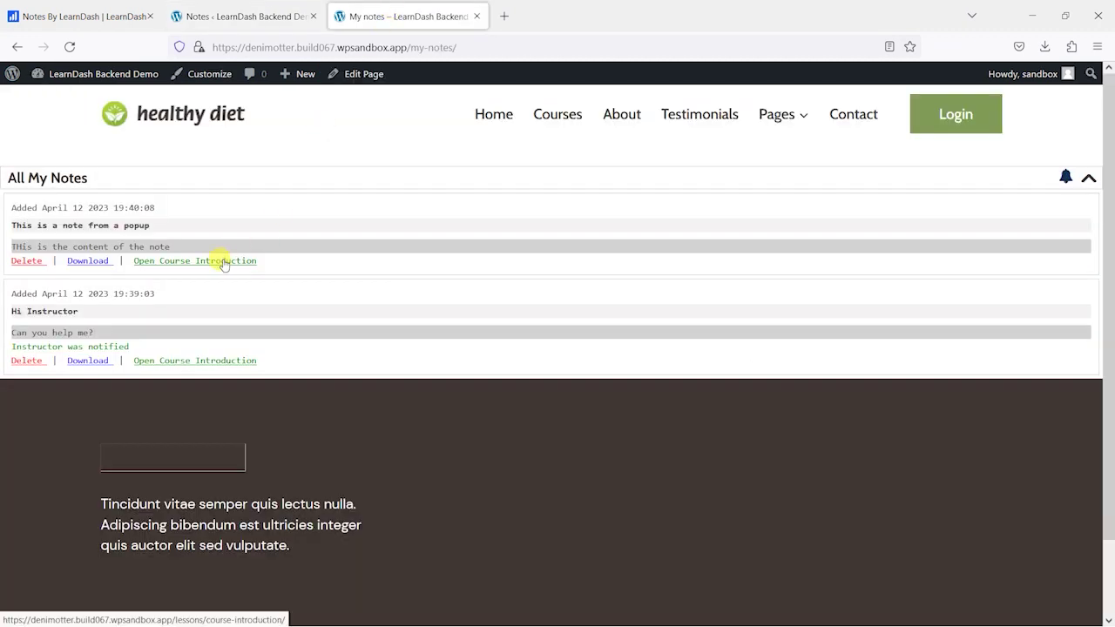
pyautogui.scroll(-6, 391, 423)
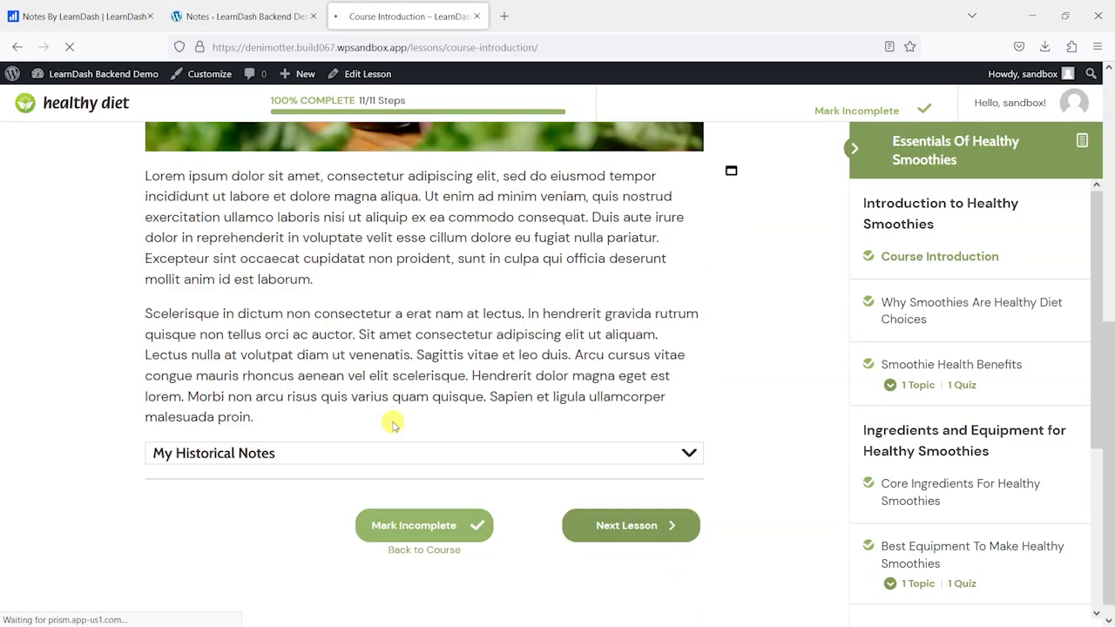
pyautogui.click(688, 434)
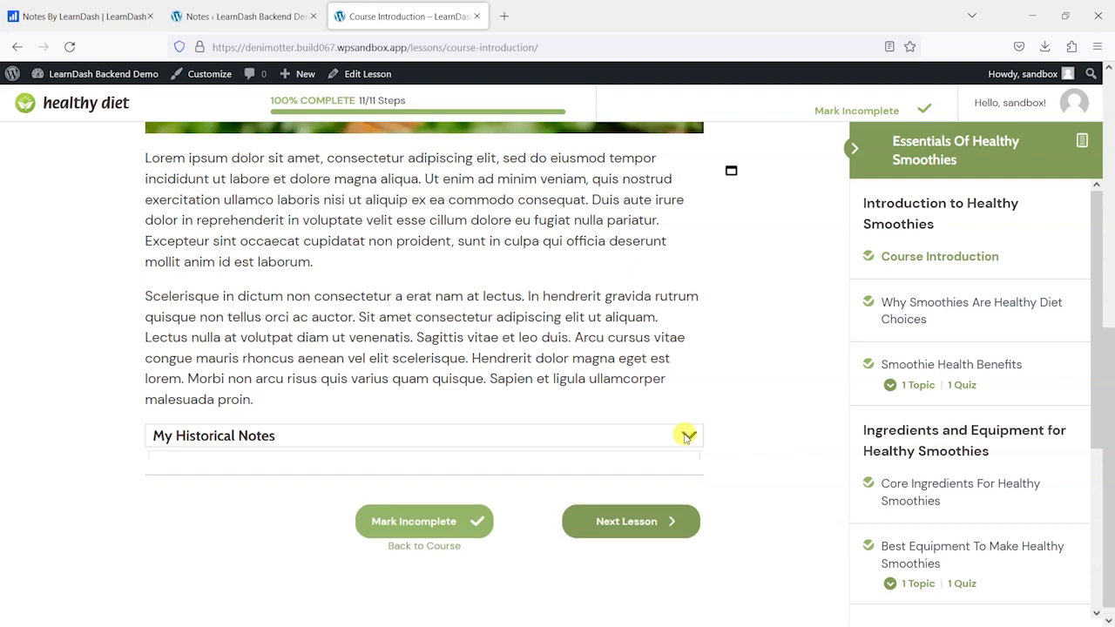
pyautogui.scroll(-1, 309, 473)
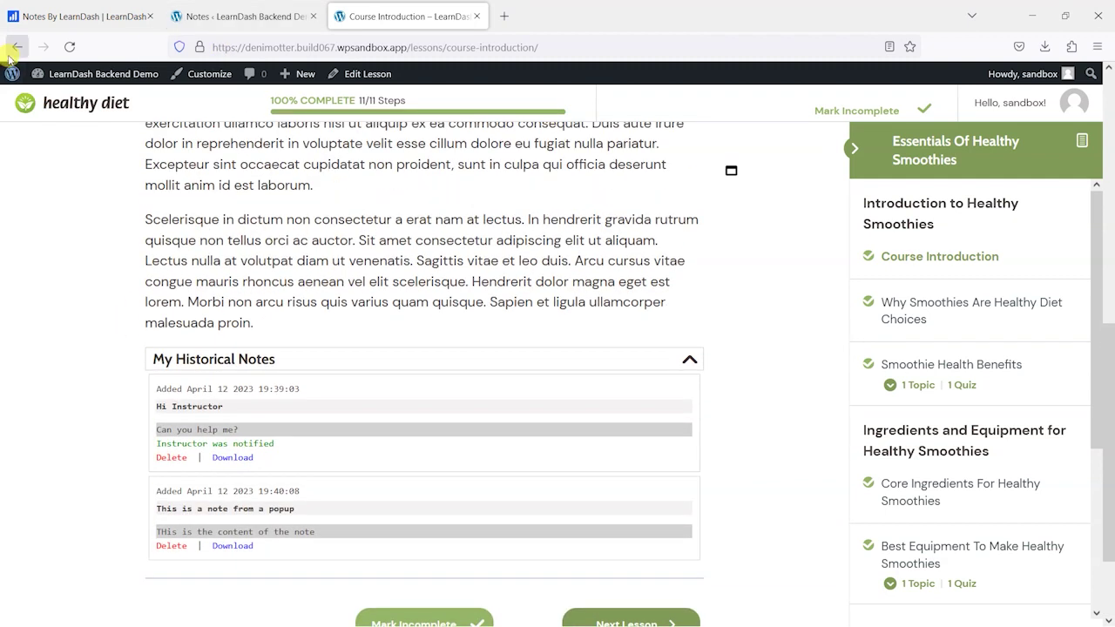
pyautogui.click(18, 46)
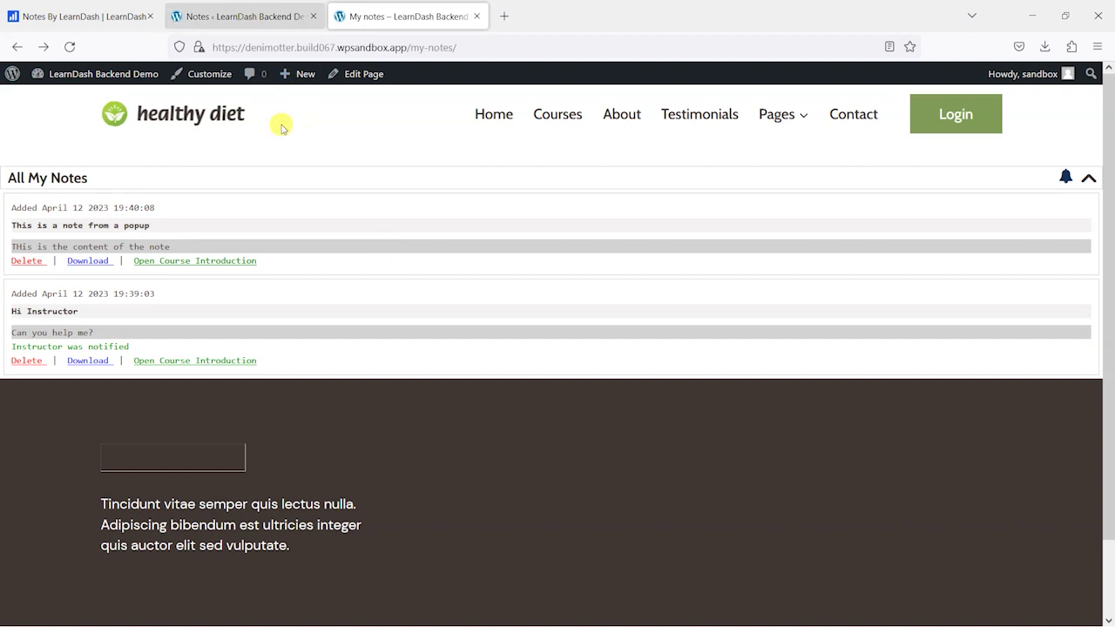
# - Open the admin Notes list showing two learner notes, then go to the Notes settings
pyautogui.click(213, 14)
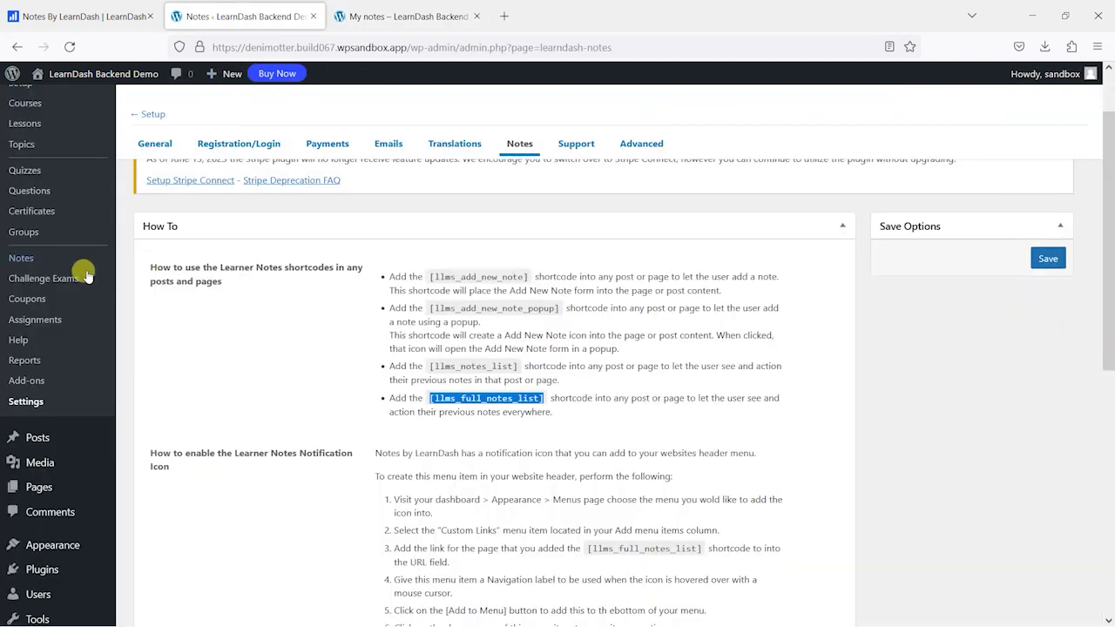
pyautogui.click(38, 257)
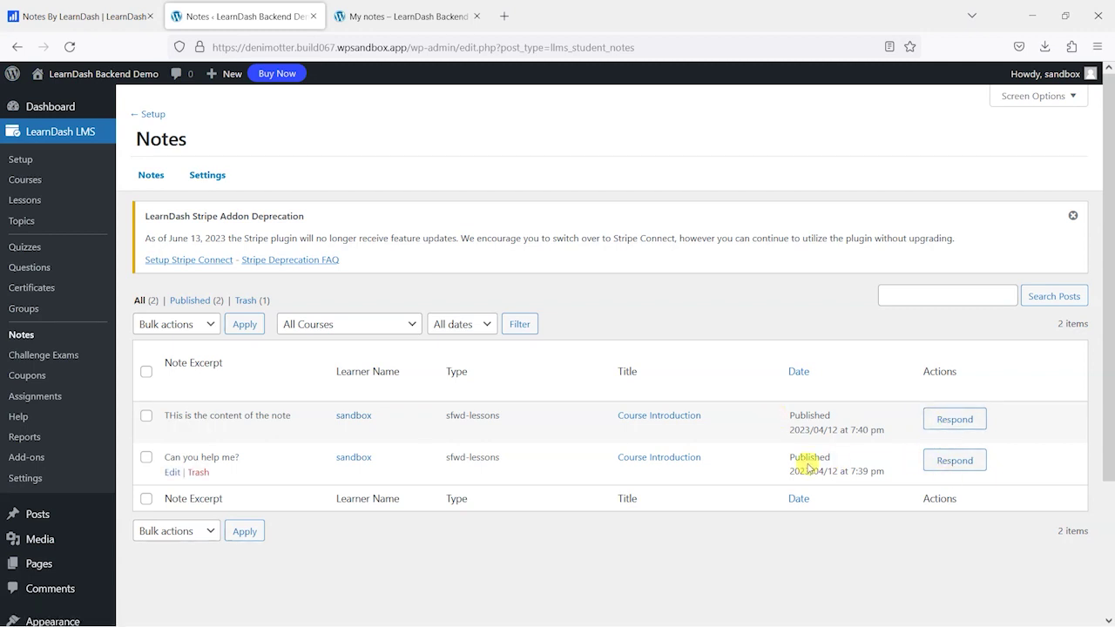
pyautogui.click(207, 176)
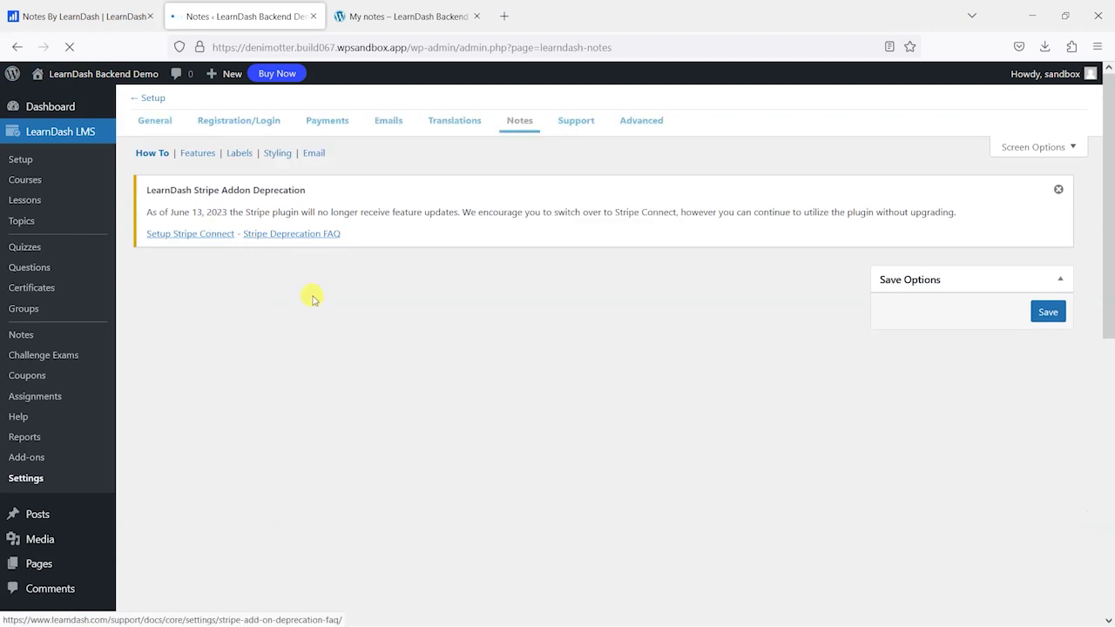
# - Review the Features toggles: editor toolbar, character count, instructor notification on, auto-include shortcodes off
pyautogui.scroll(-2, 335, 326)
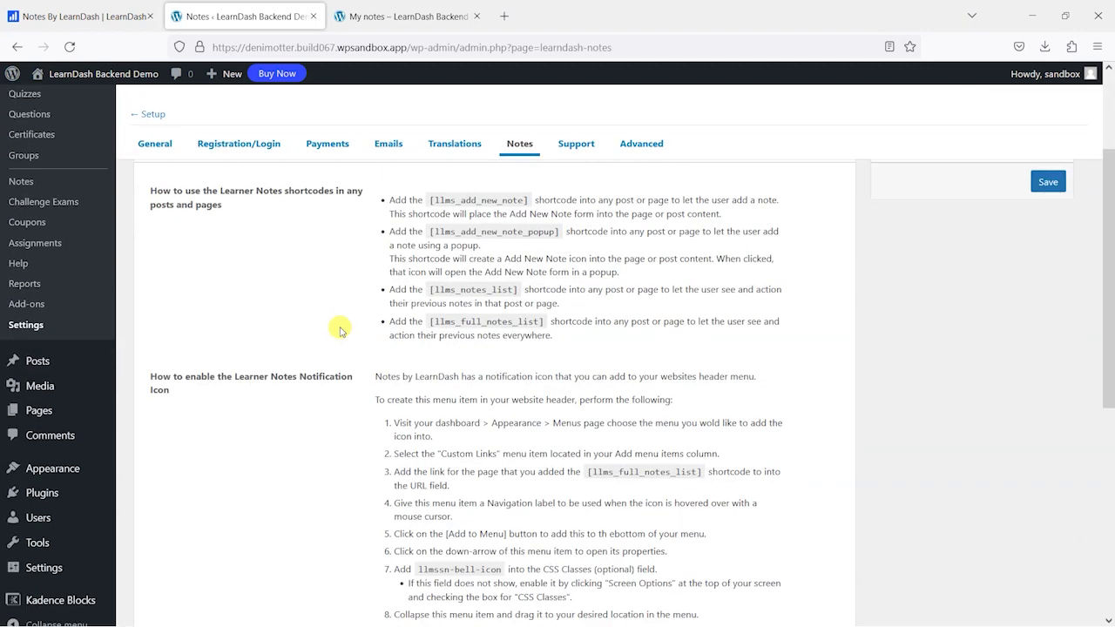
pyautogui.scroll(2, 343, 325)
pyautogui.click(197, 176)
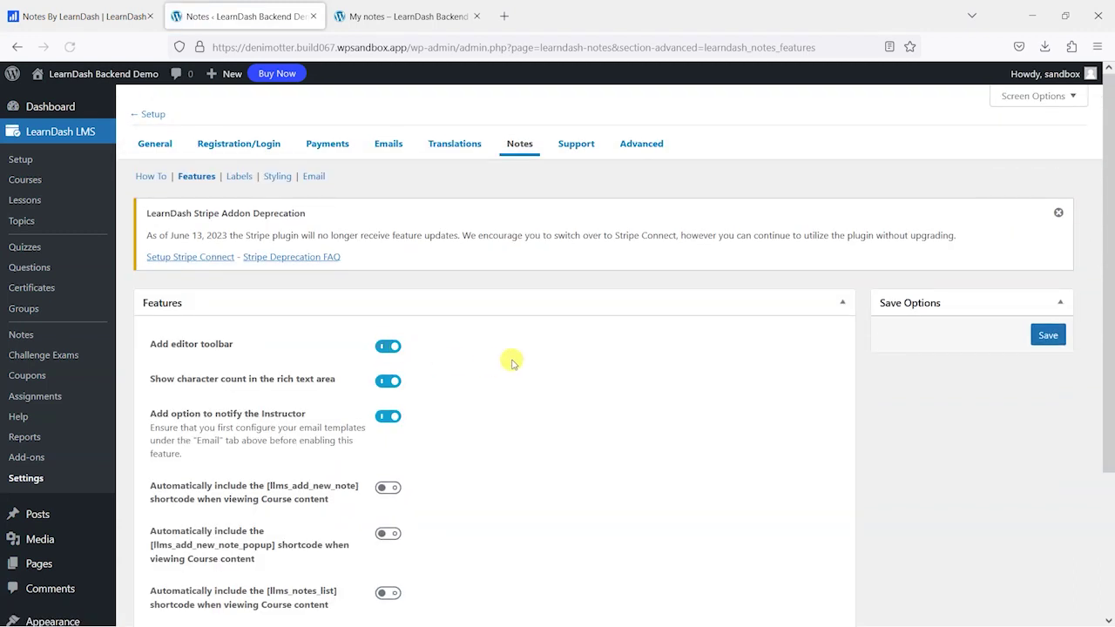
pyautogui.scroll(-2, 512, 357)
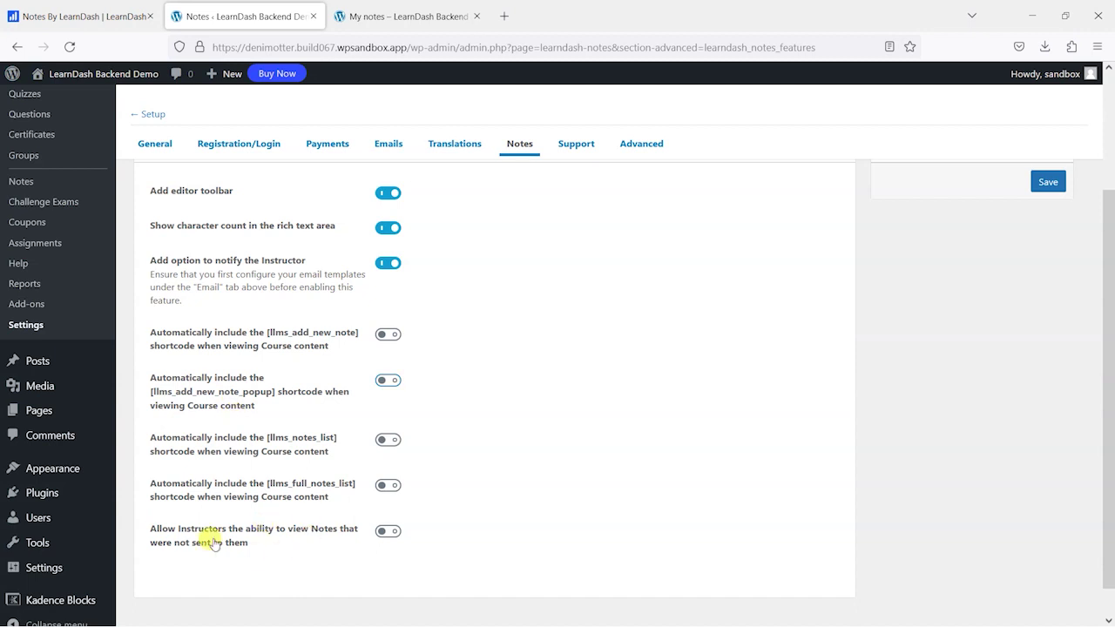
pyautogui.scroll(3, 356, 428)
pyautogui.click(237, 177)
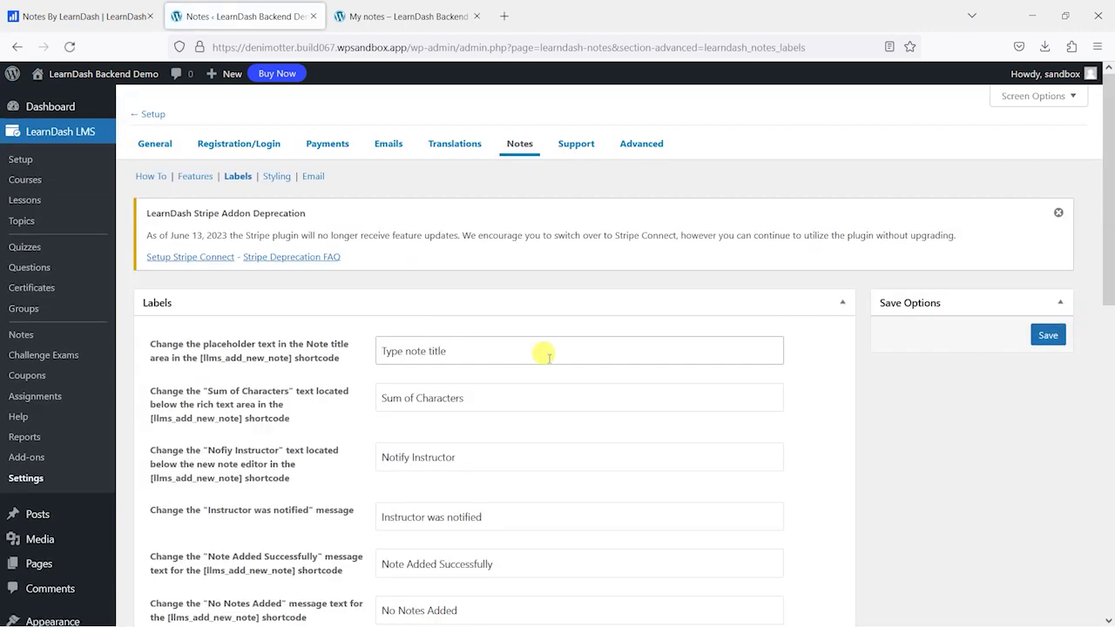
# - Review Styling: black fa-window-maximize floating icon at 1.2em and fa-bell notes icon, colour unchanged
pyautogui.scroll(-10, 539, 355)
pyautogui.scroll(10, 546, 365)
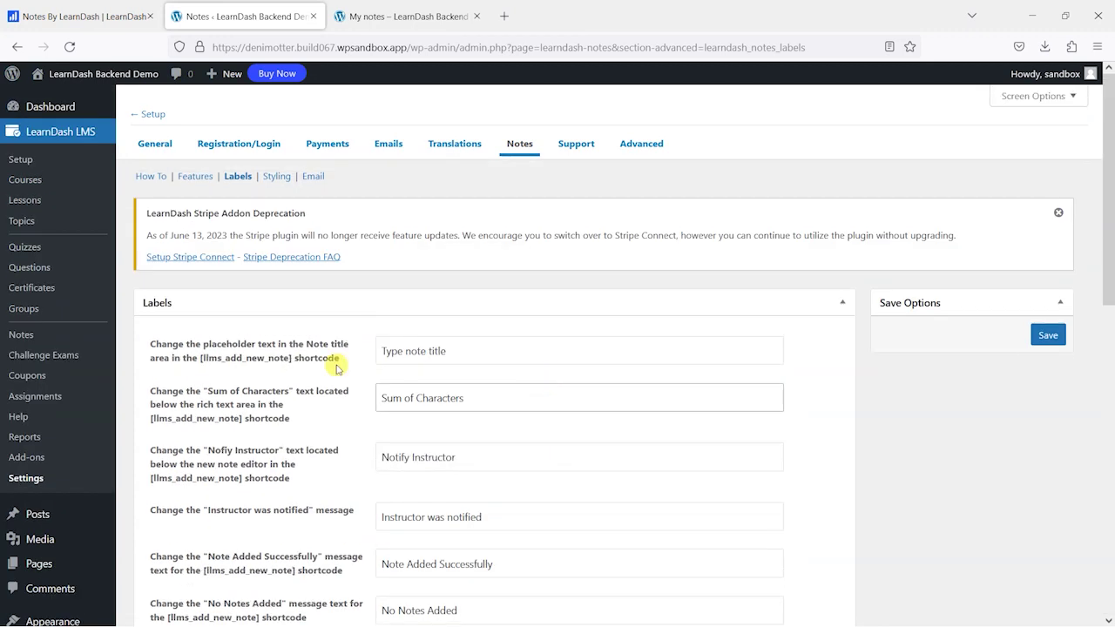
pyautogui.click(277, 175)
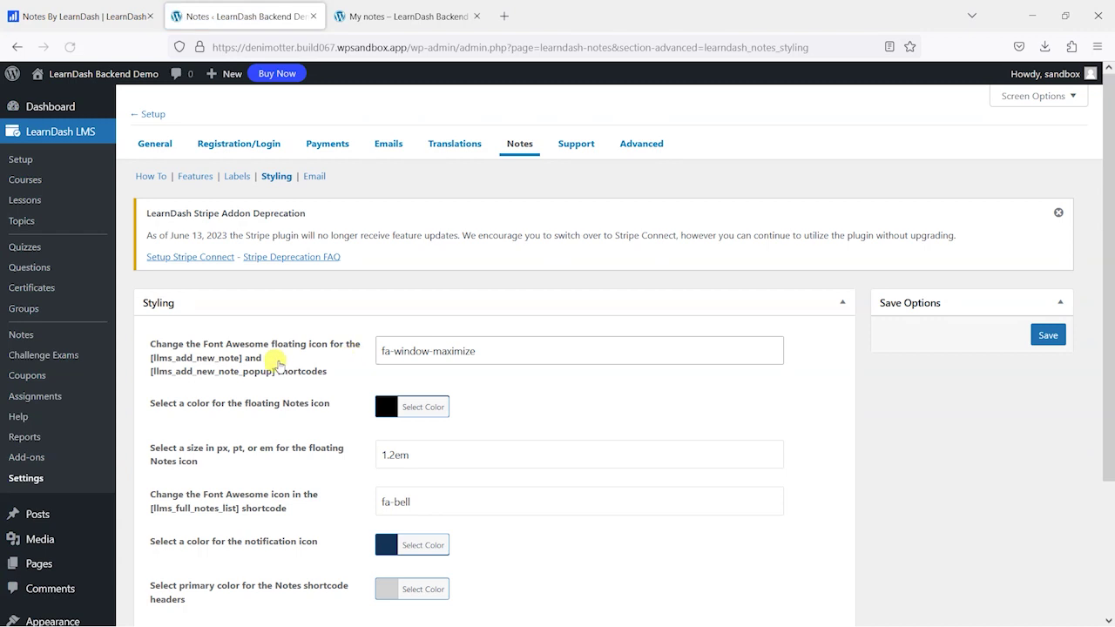
pyautogui.scroll(-3, 375, 366)
pyautogui.scroll(2, 348, 244)
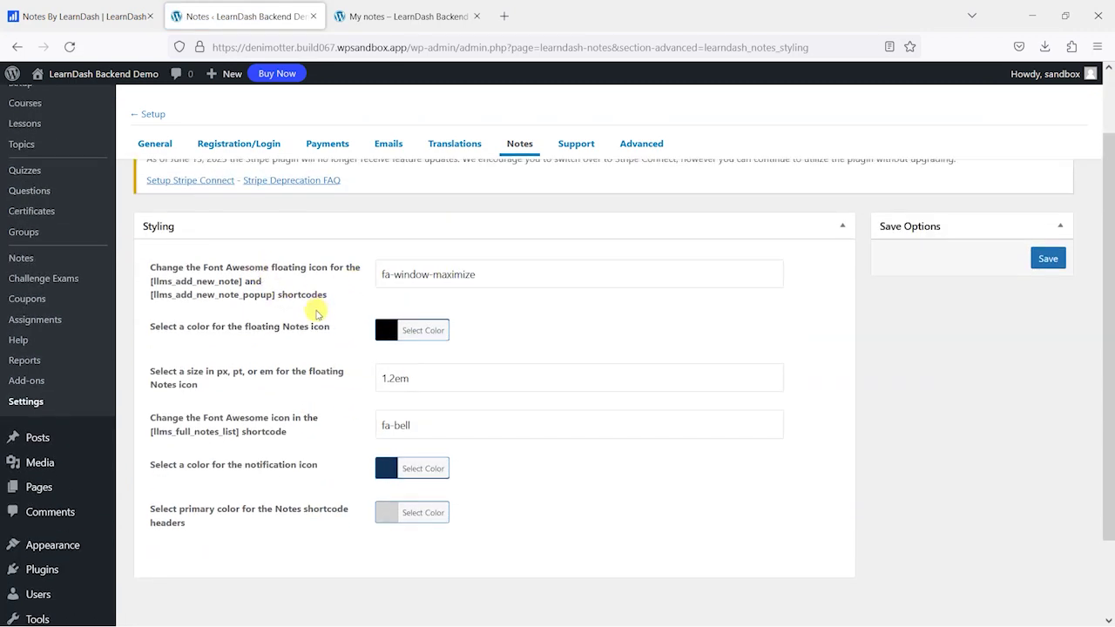
pyautogui.scroll(2, 248, 338)
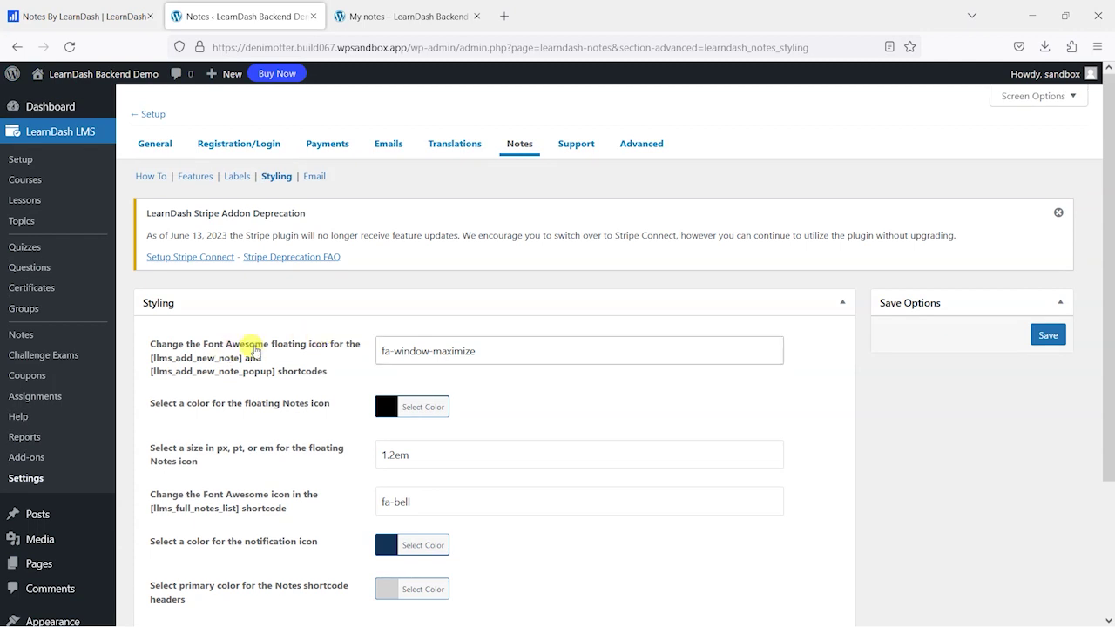
pyautogui.scroll(-3, 410, 427)
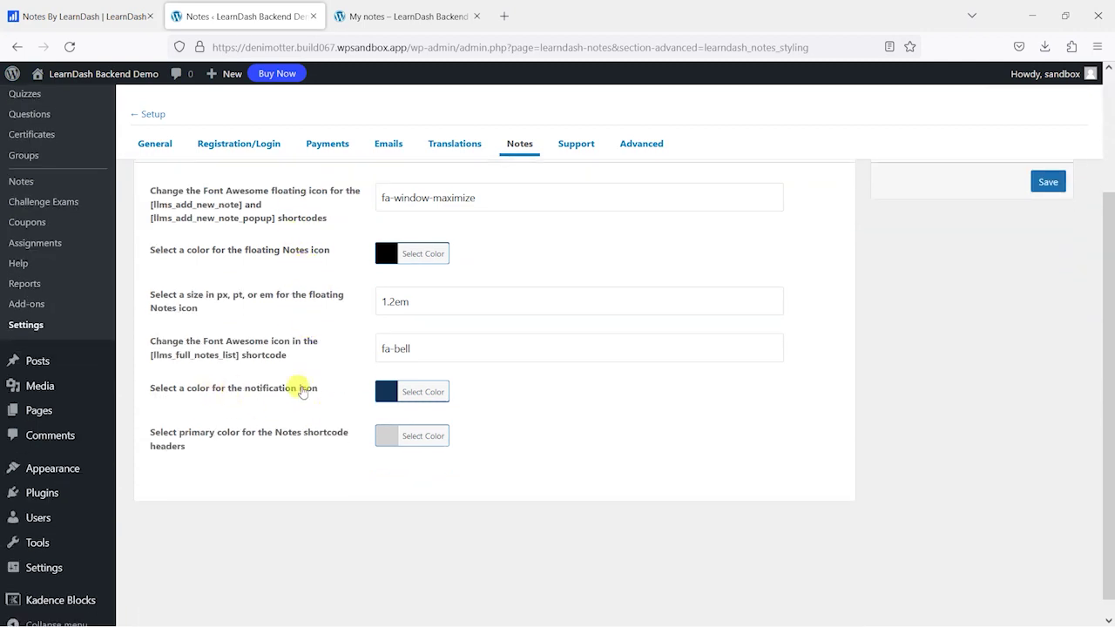
pyautogui.scroll(2, 270, 442)
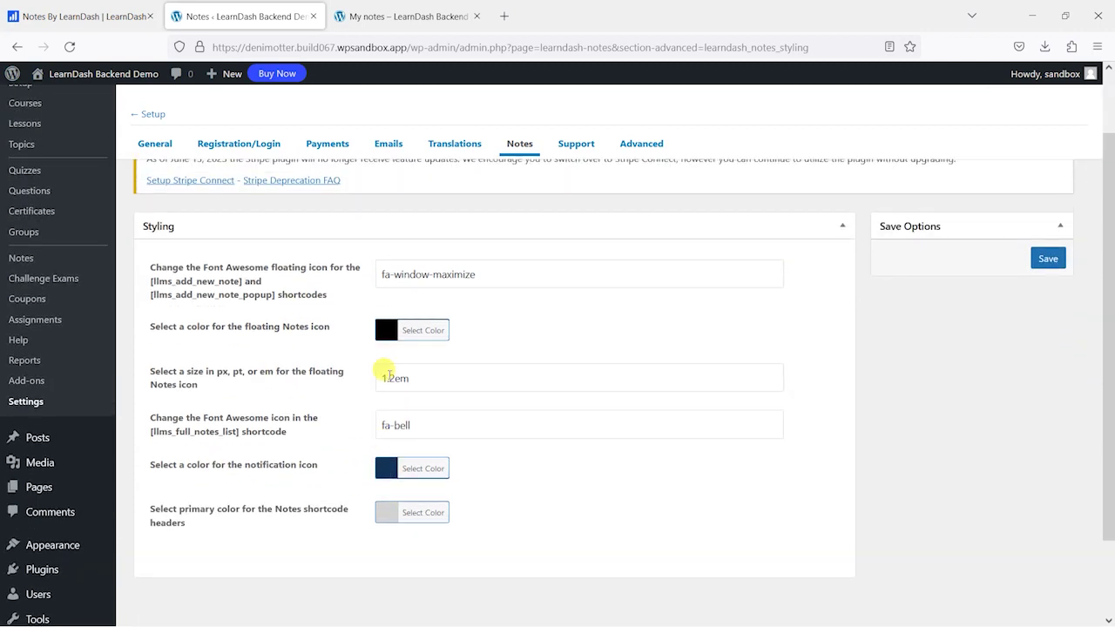
pyautogui.scroll(2, 320, 480)
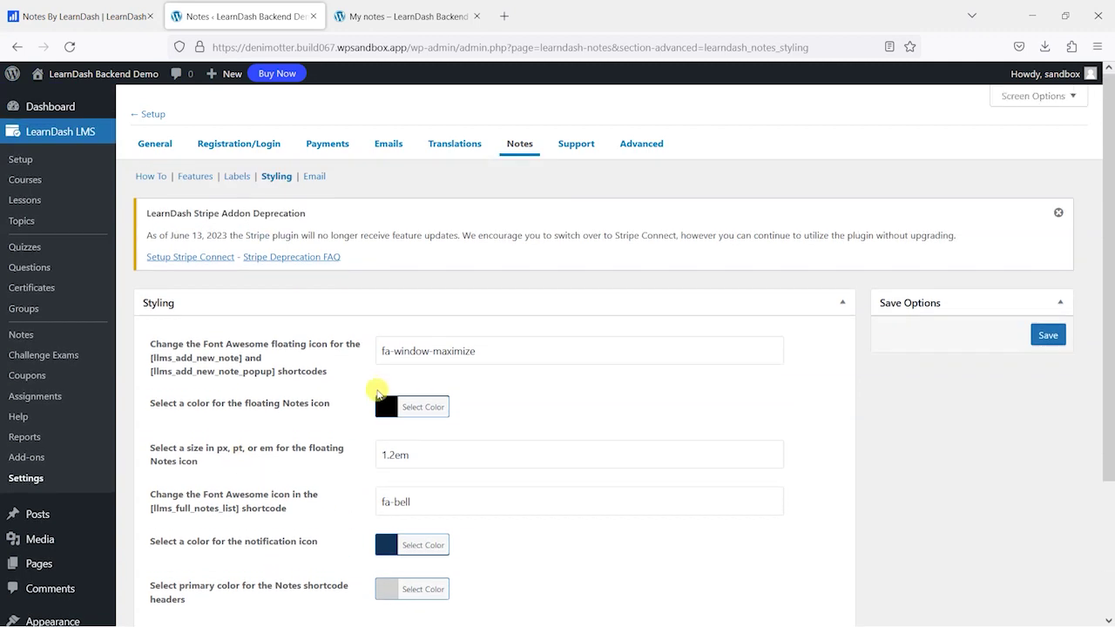
pyautogui.click(384, 407)
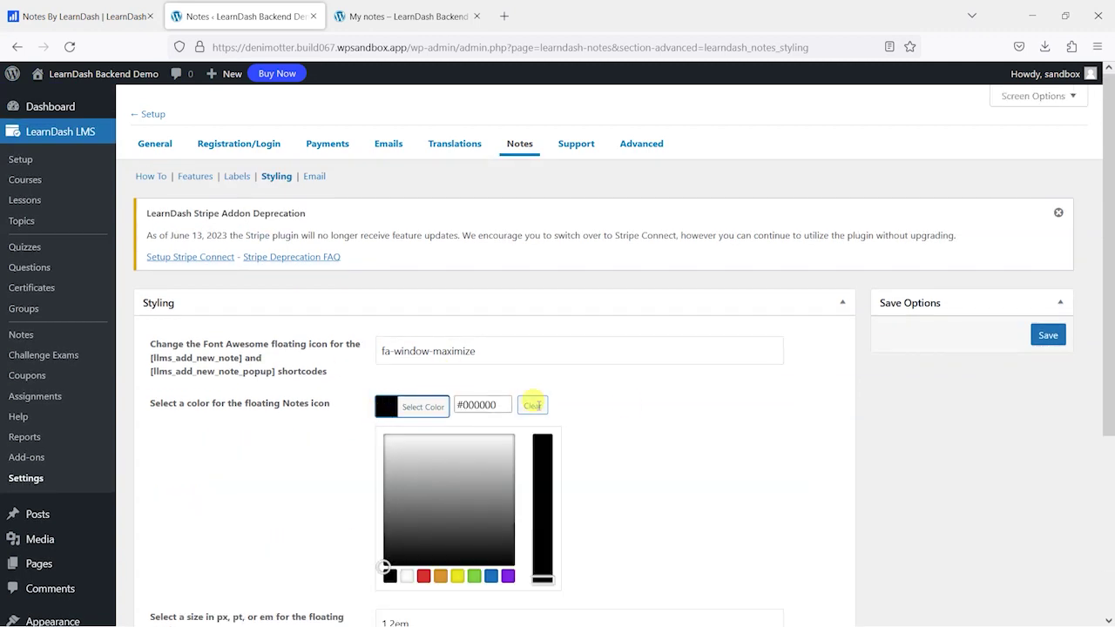
pyautogui.click(630, 404)
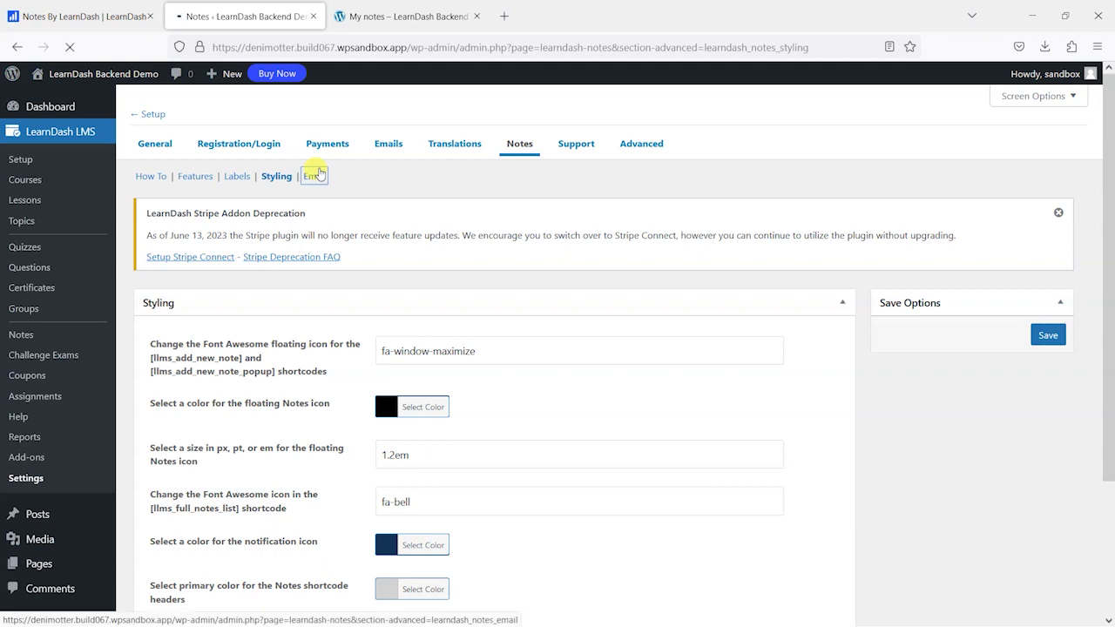
# - Review the empty instructor and learner email subjects and bodies, with their available merge codes
pyautogui.click(314, 178)
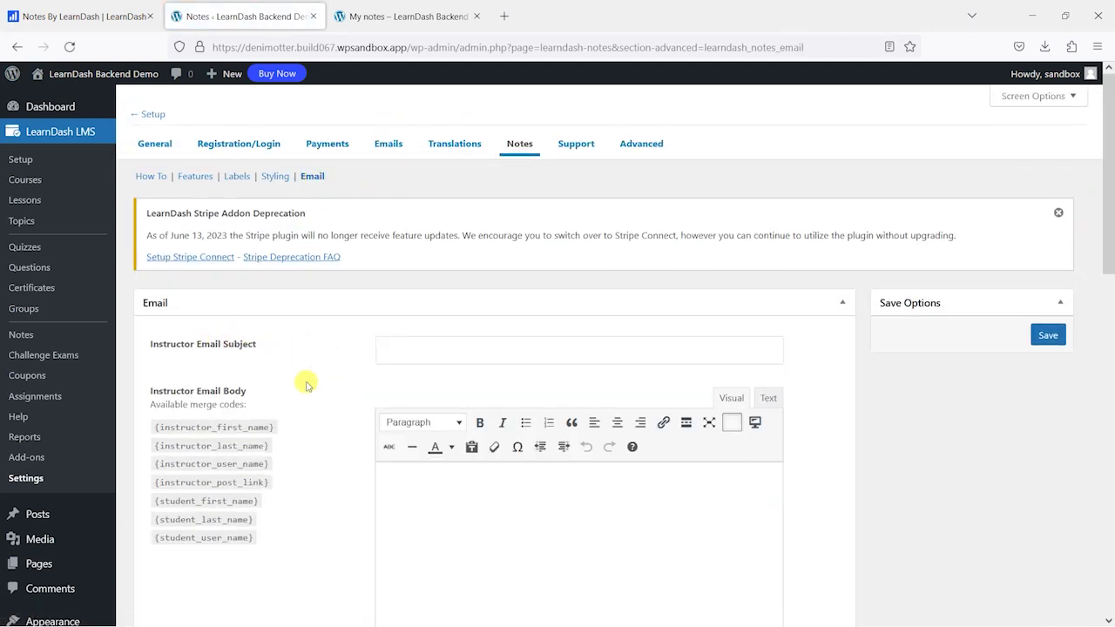
pyautogui.scroll(-6, 296, 374)
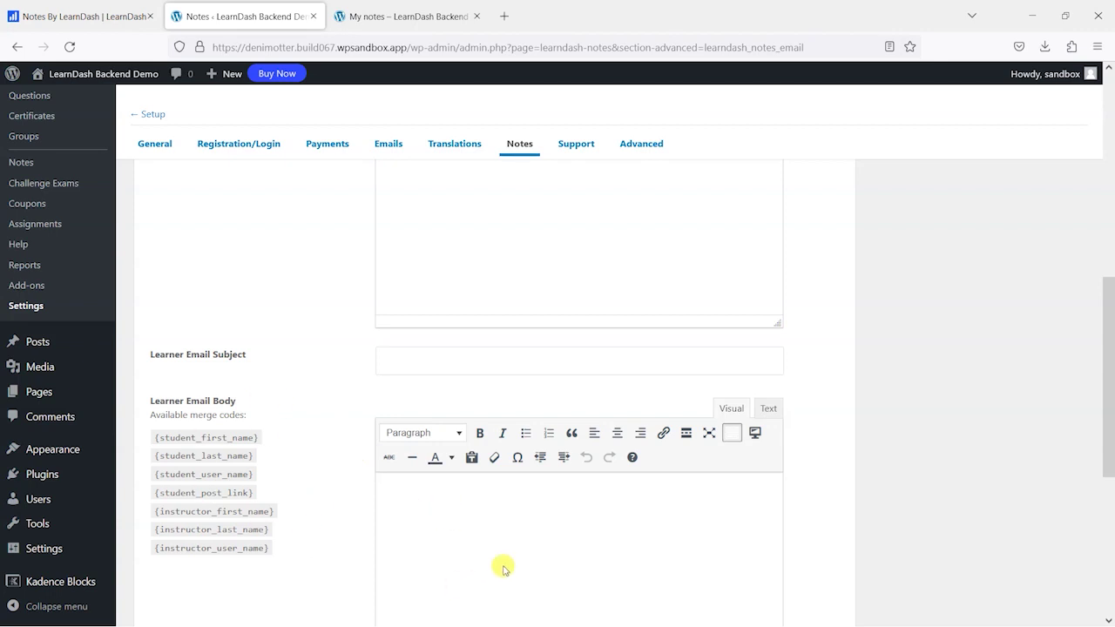
pyautogui.scroll(5, 436, 454)
pyautogui.scroll(3, 279, 349)
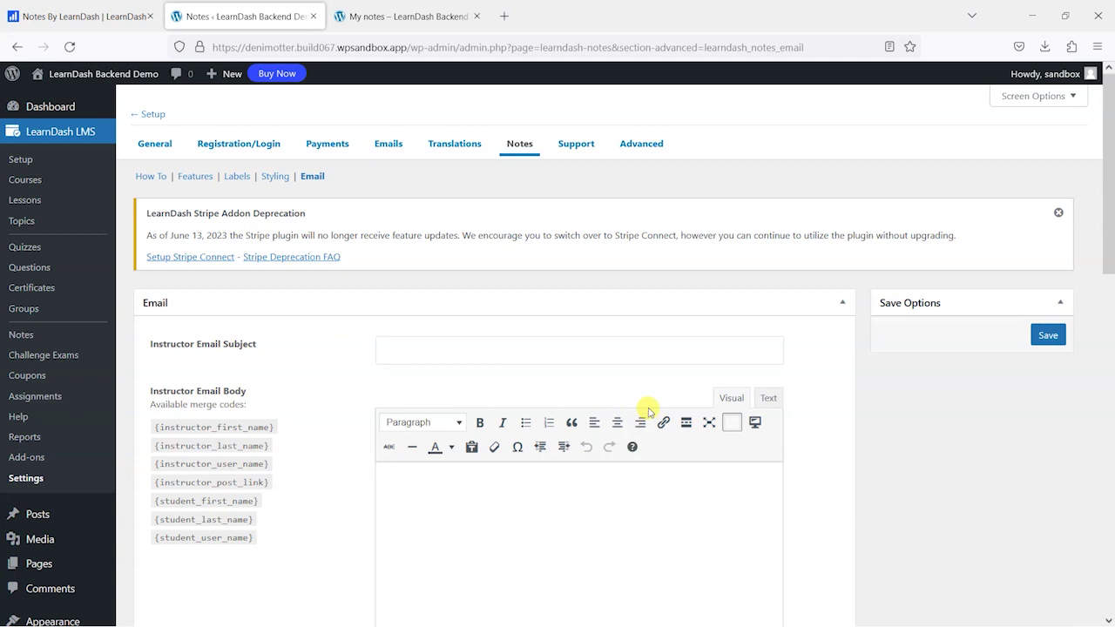
pyautogui.scroll(-3, 927, 439)
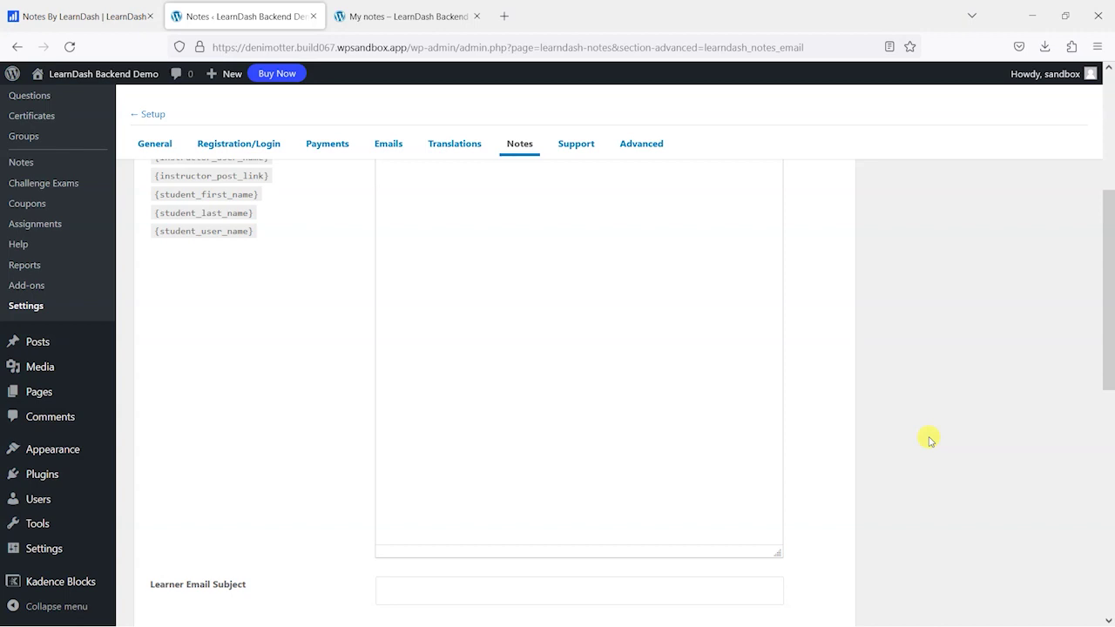
pyautogui.scroll(3, 929, 440)
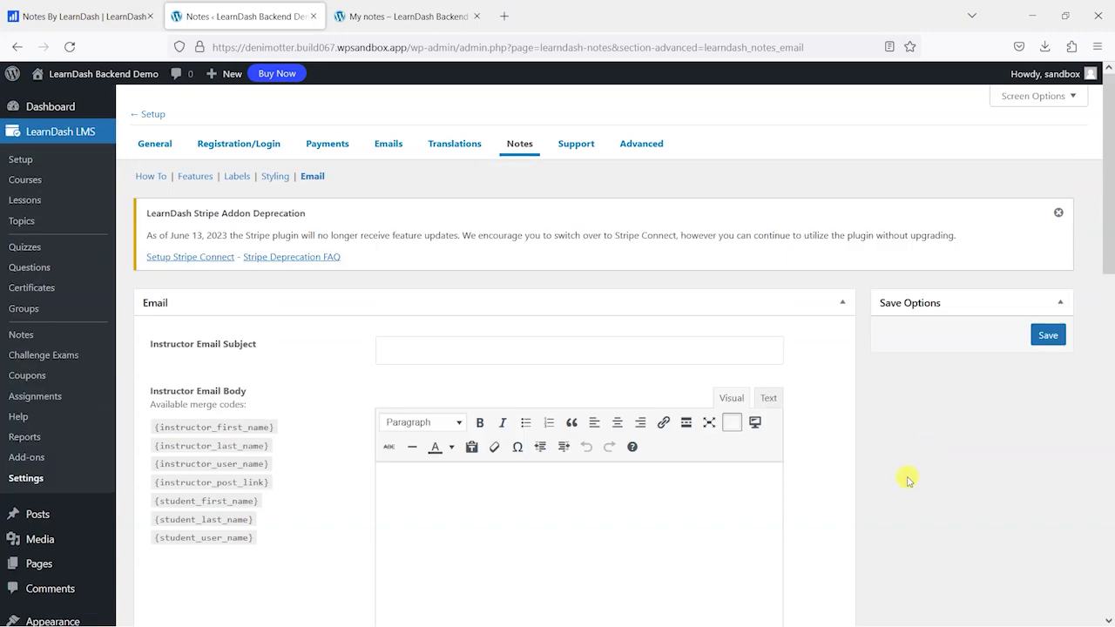